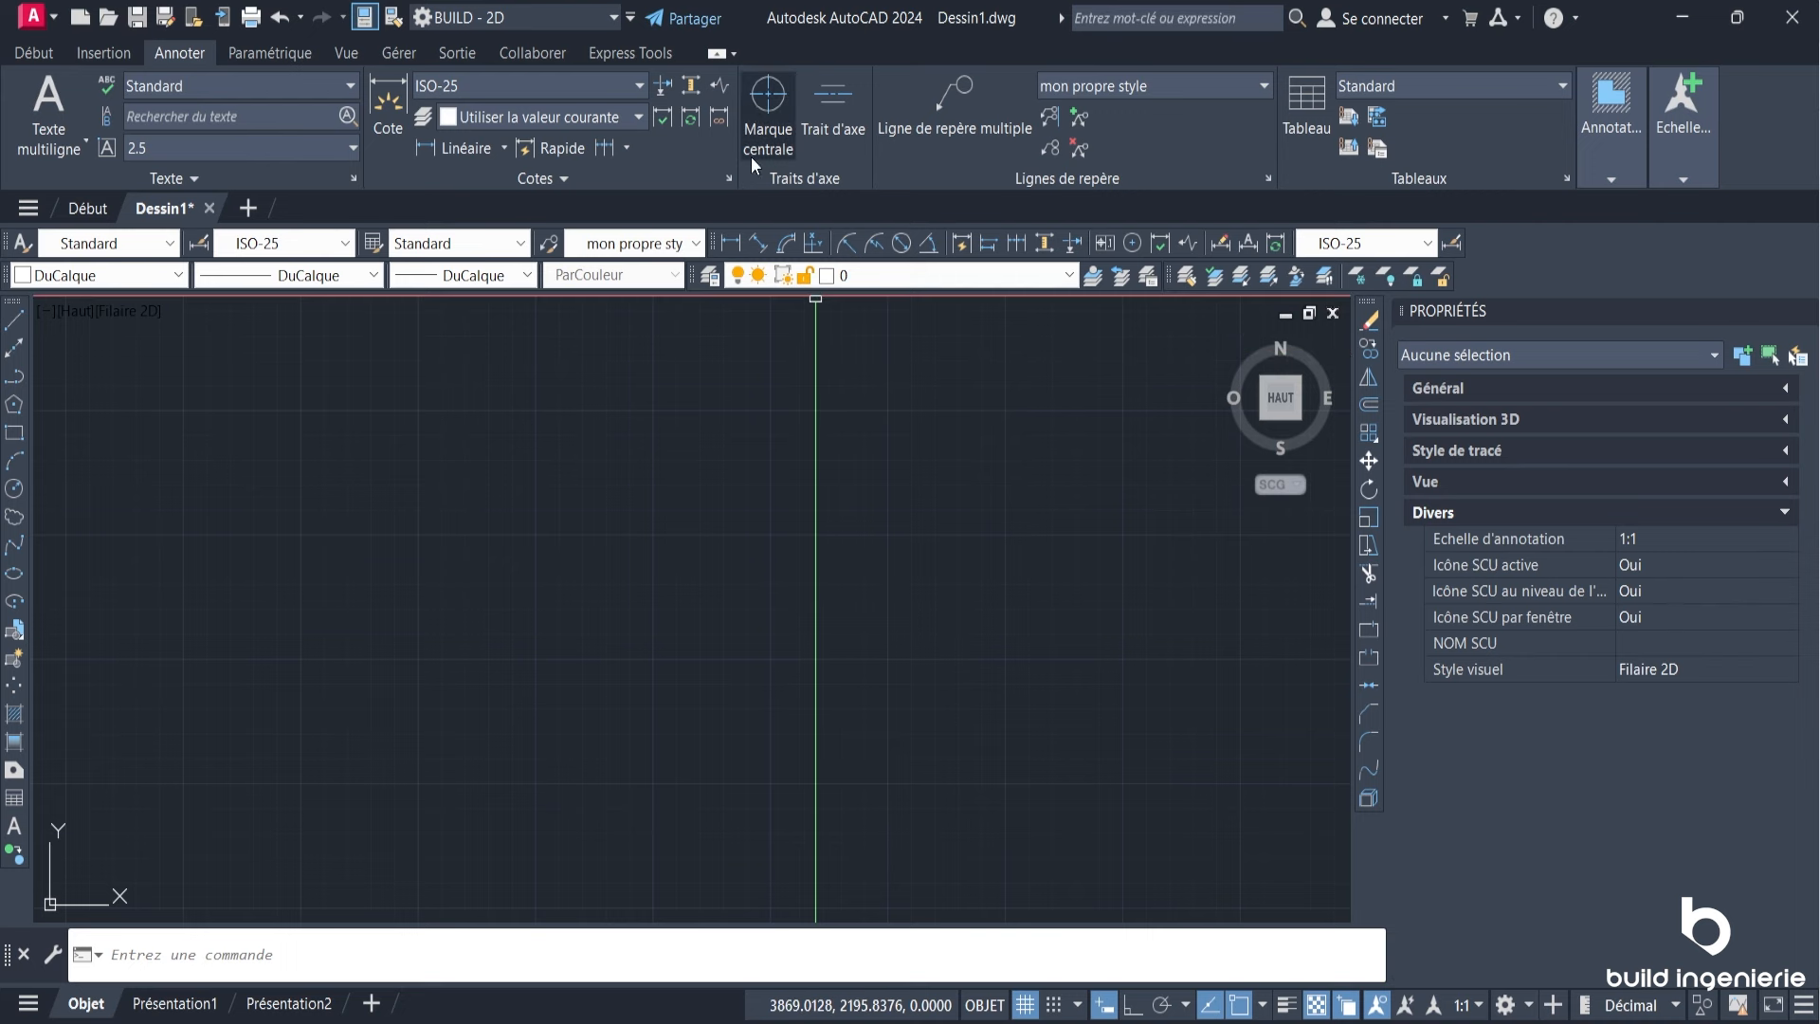
pyautogui.write('l')
pyautogui.press('Return')
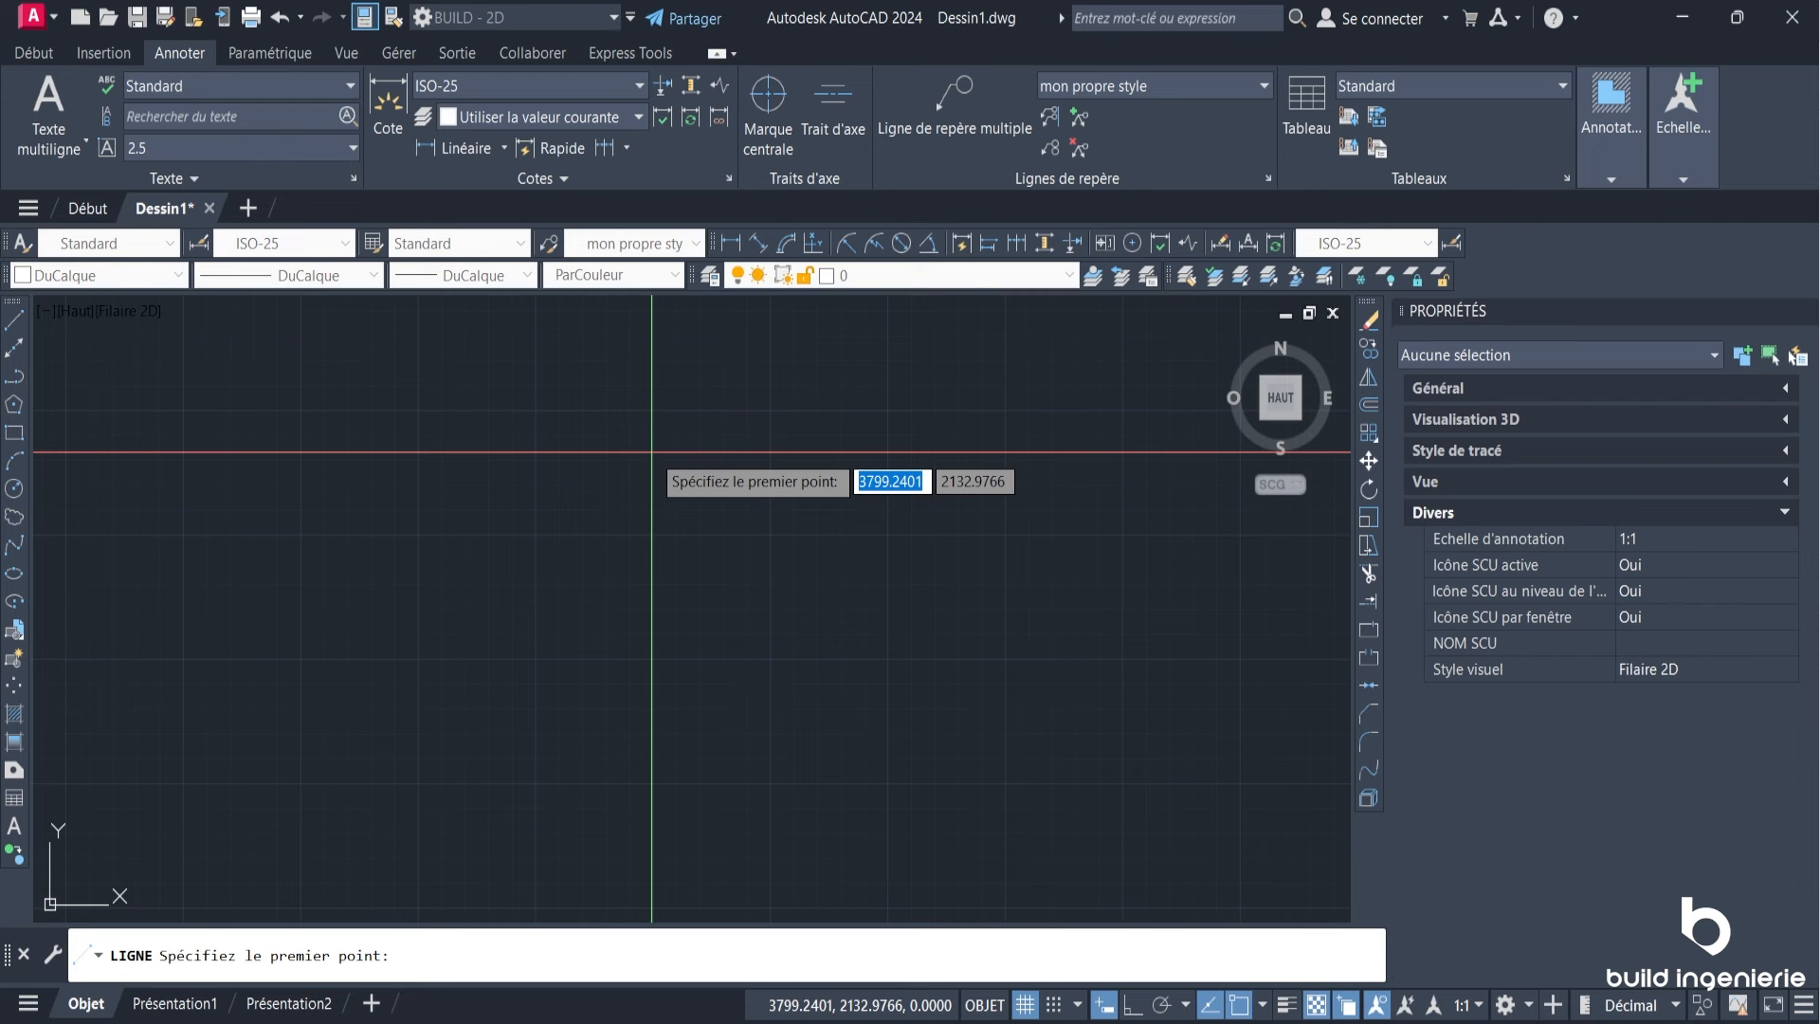
pyautogui.press('Escape')
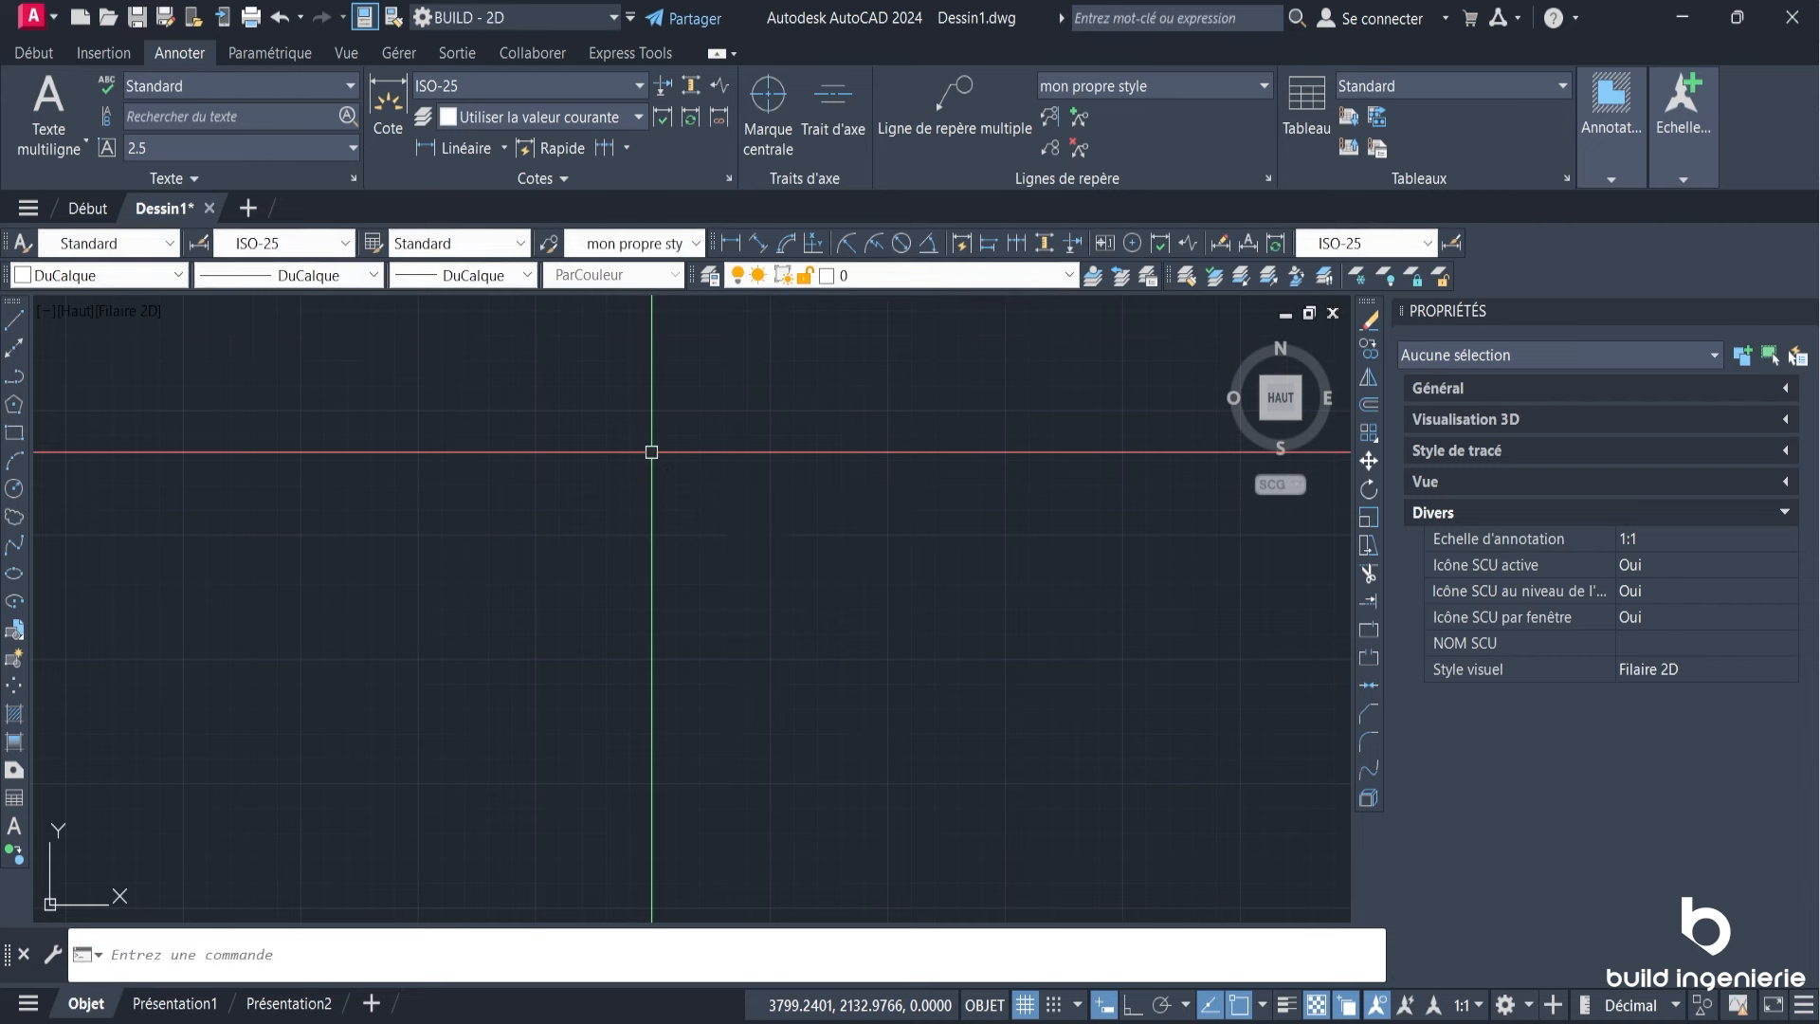
# Step: Check the drawing's layer list, expand the Général properties and collapse the Divers properties
pyautogui.click(948, 274)
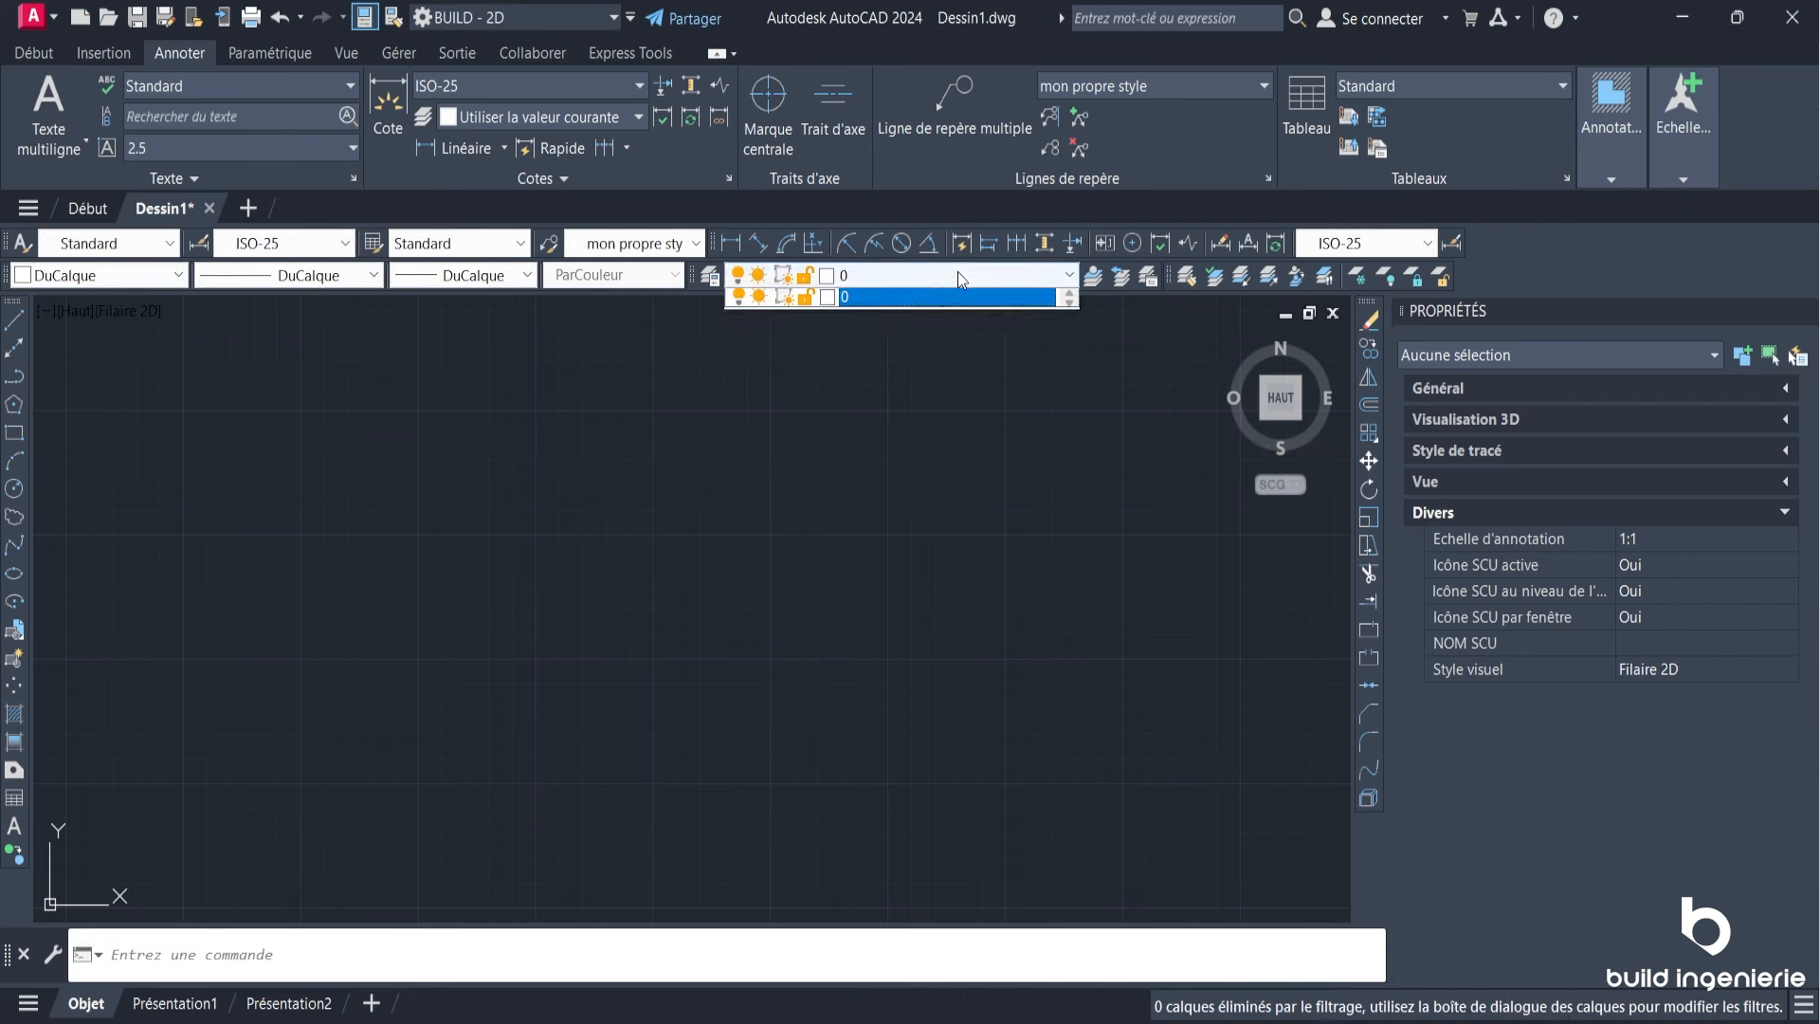
pyautogui.click(838, 309)
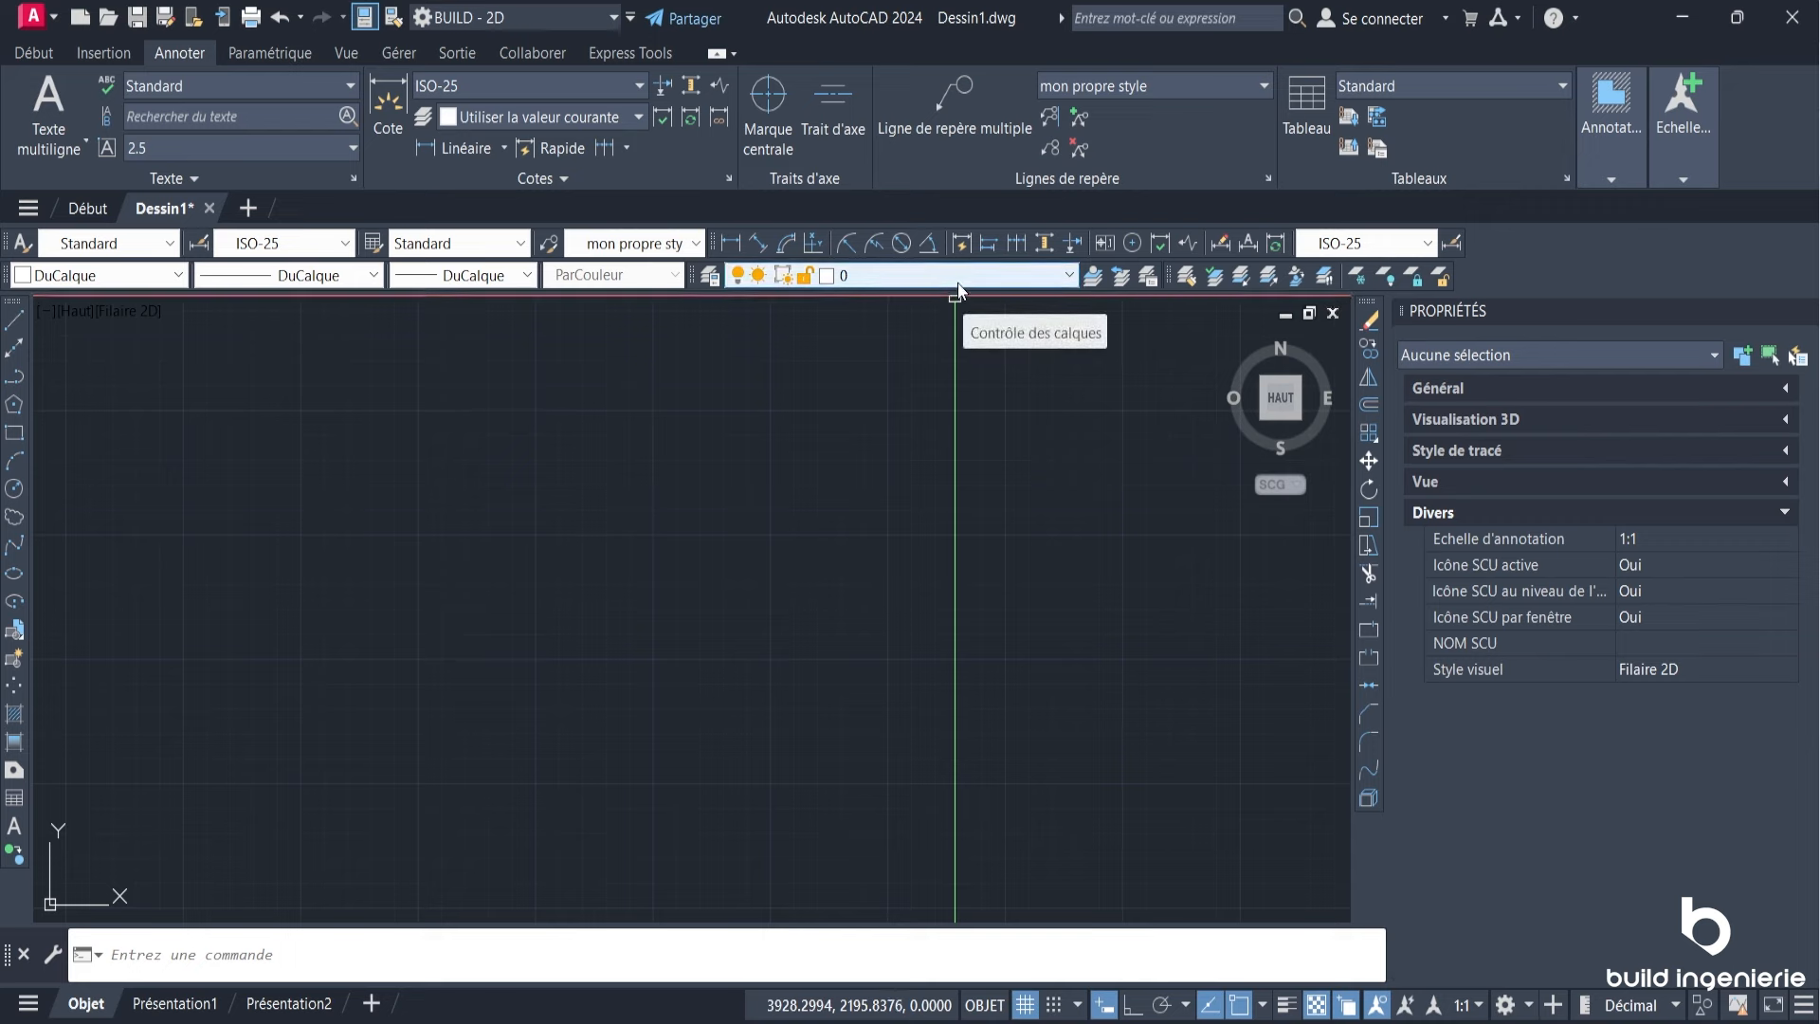
pyautogui.click(33, 52)
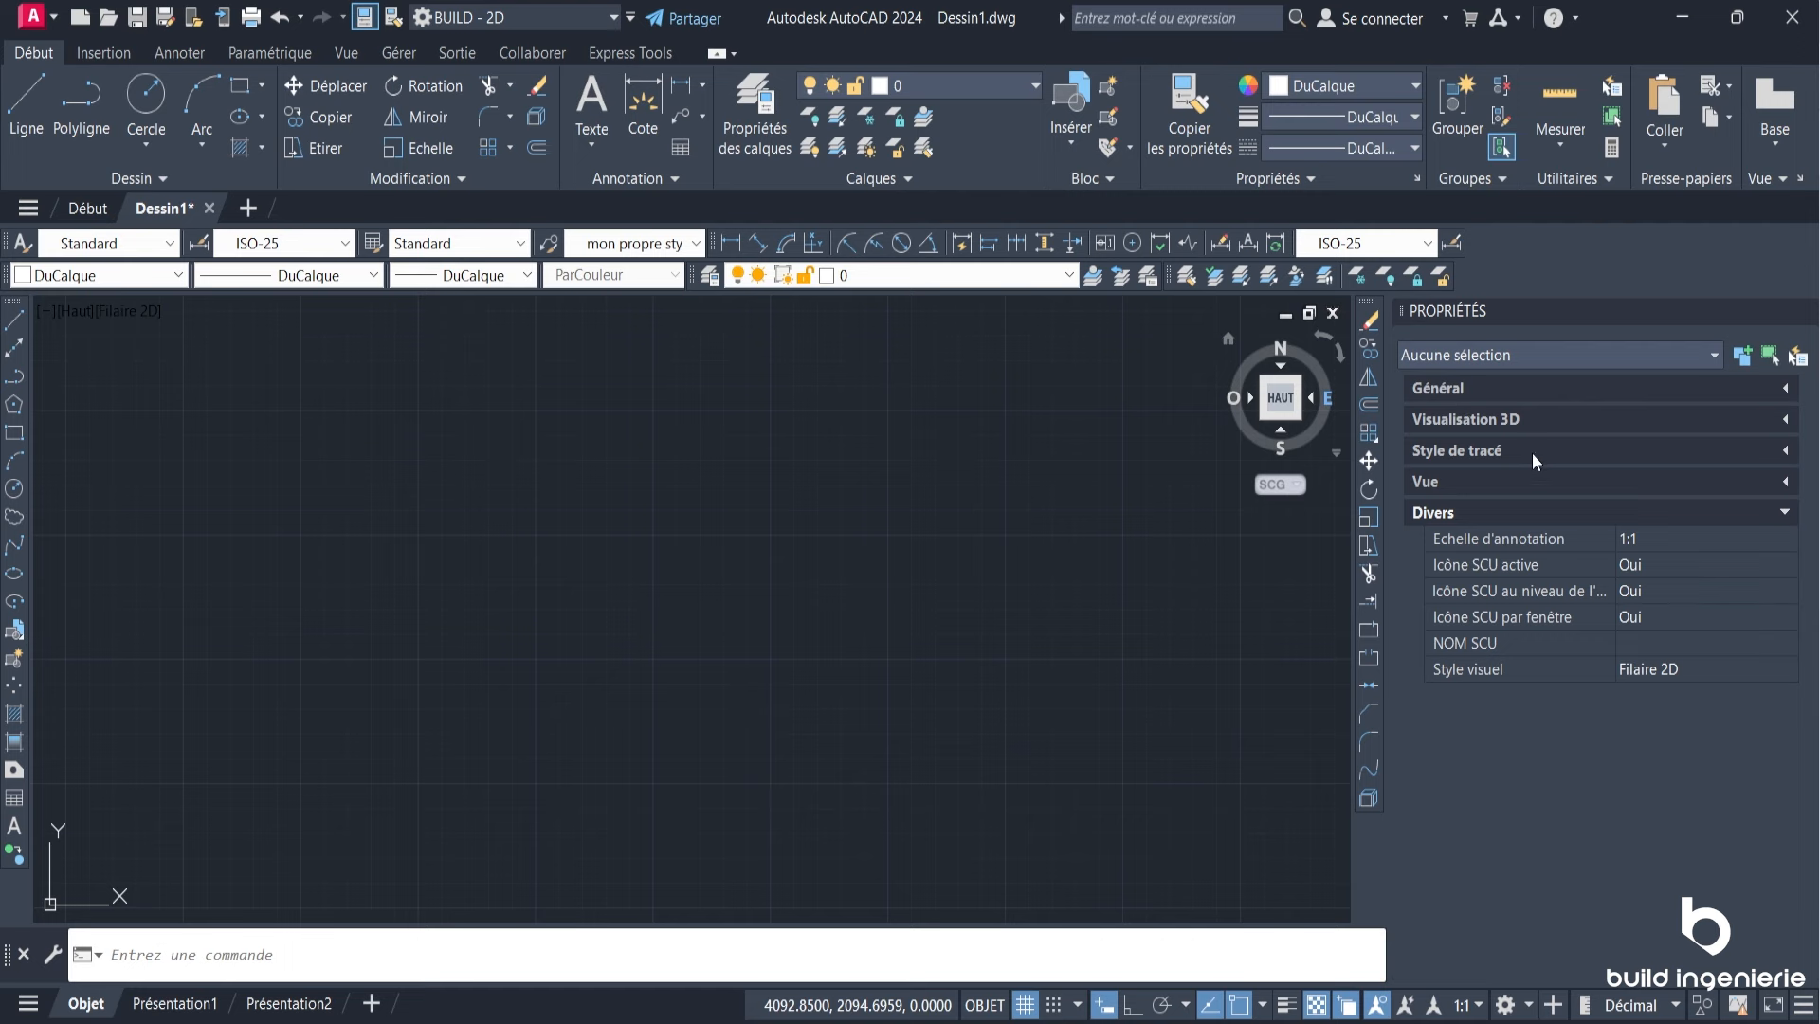
pyautogui.click(1782, 389)
pyautogui.click(1784, 695)
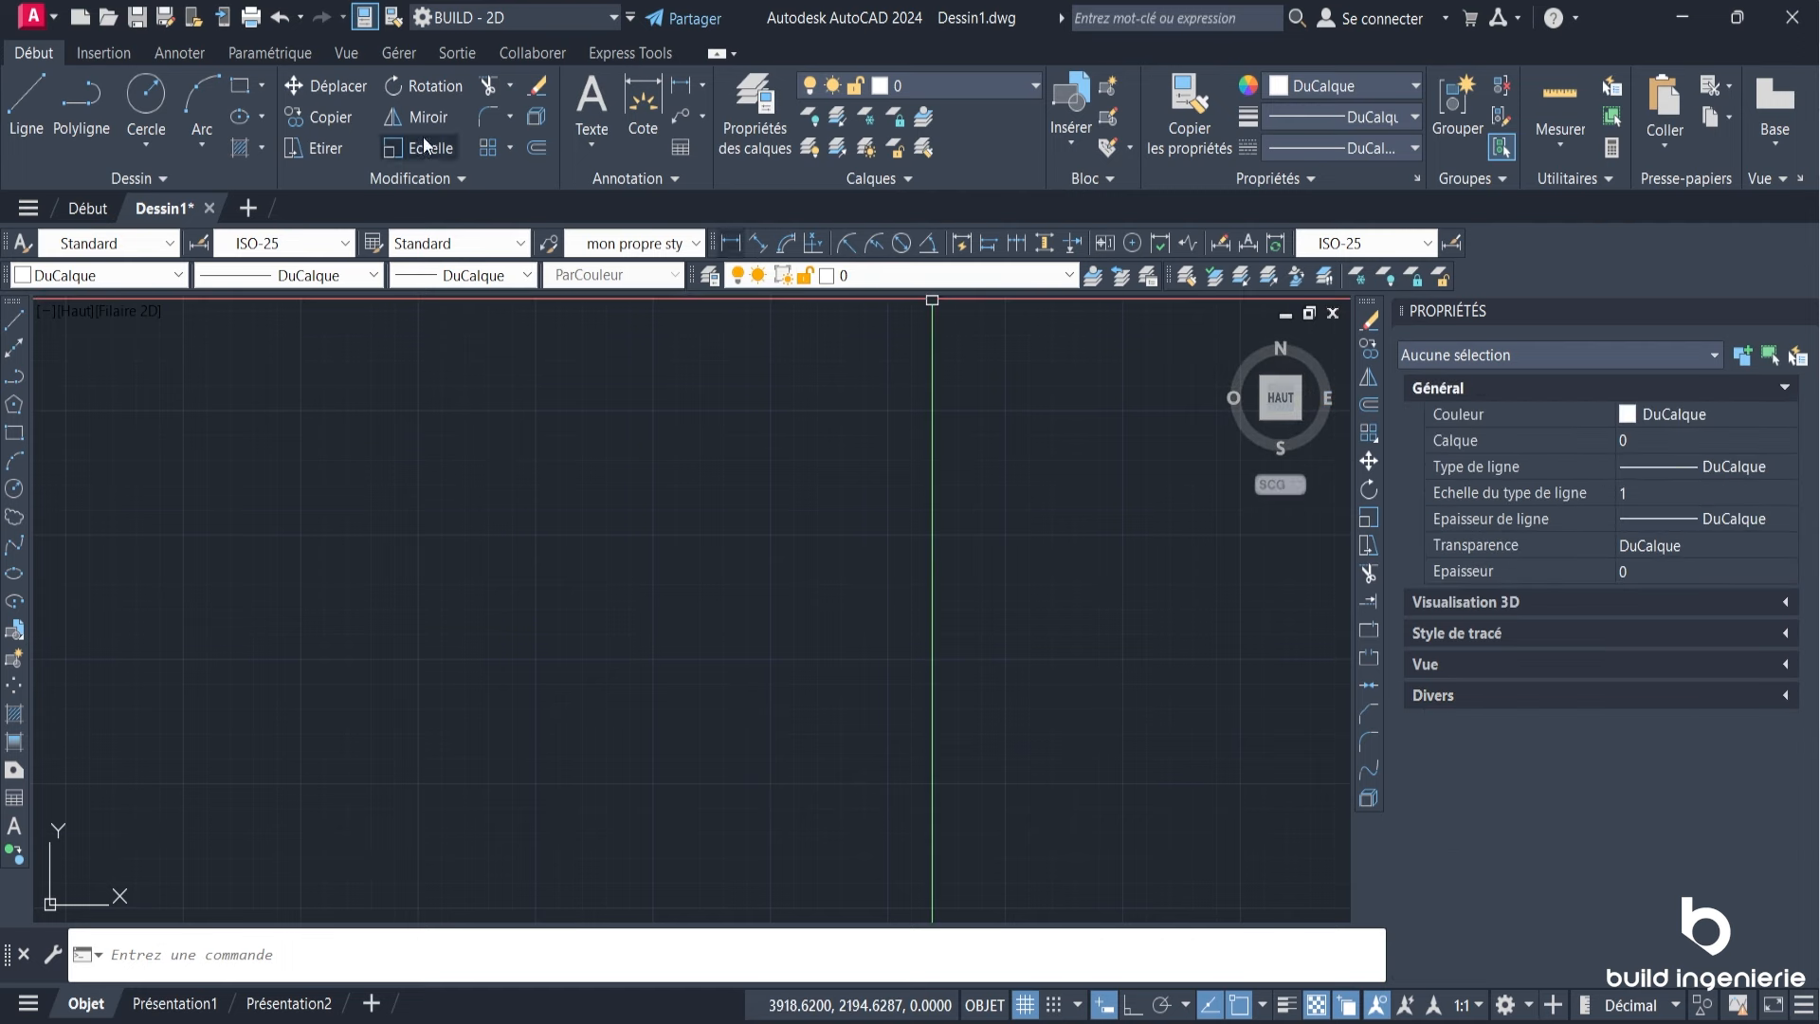
pyautogui.click(185, 54)
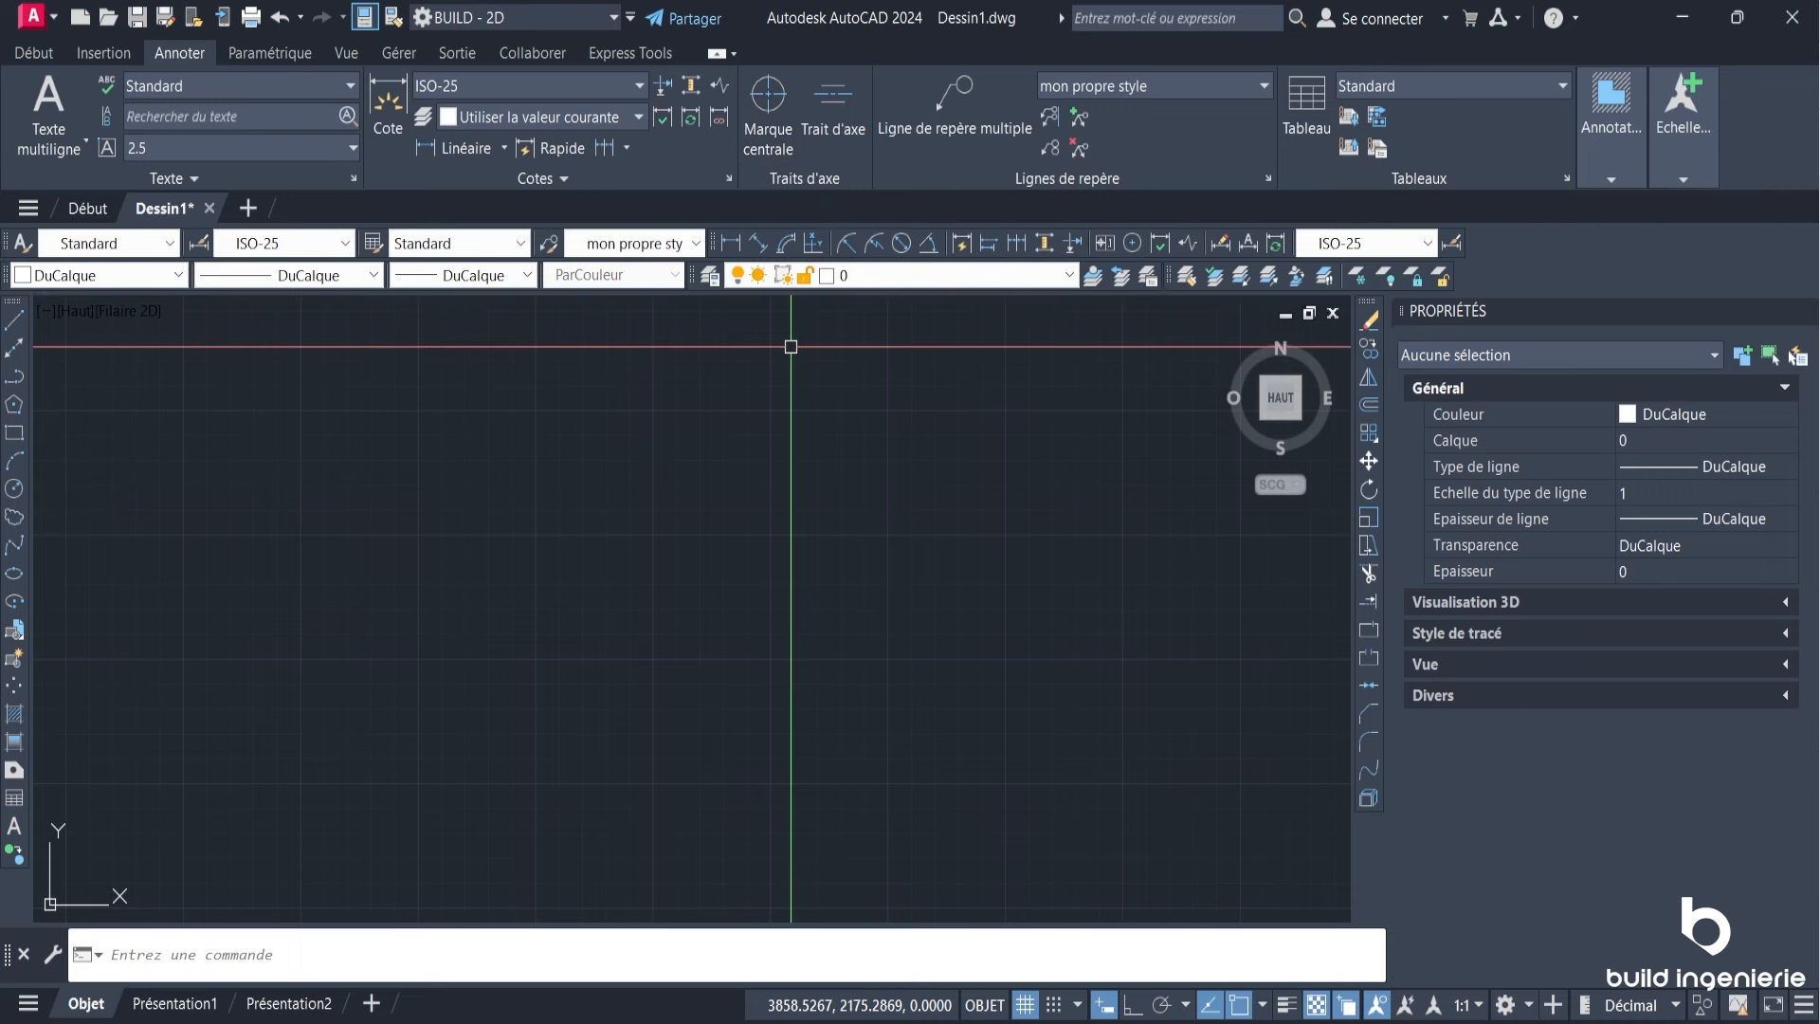
# Step: Inspect layer 0's line type, lineweight and transparency in the layer properties manager, and close the manager
pyautogui.click(709, 278)
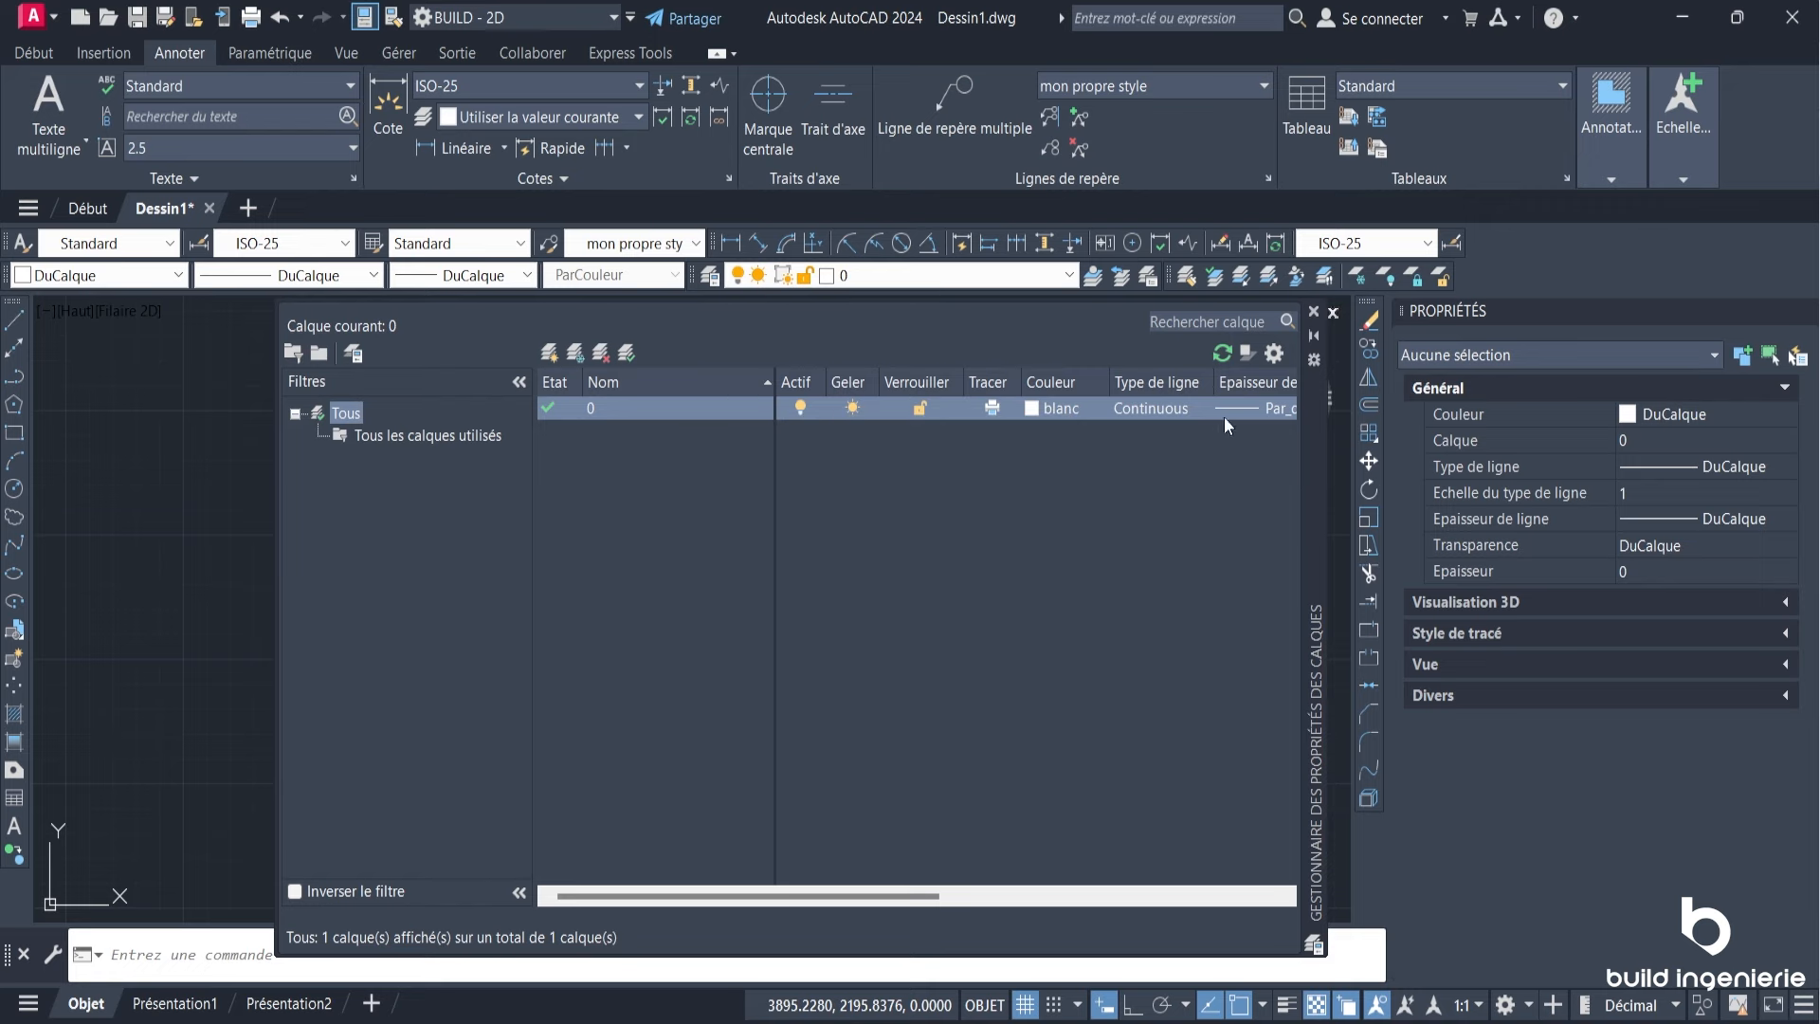
pyautogui.moveTo(907, 891); pyautogui.dragTo(1151, 891)
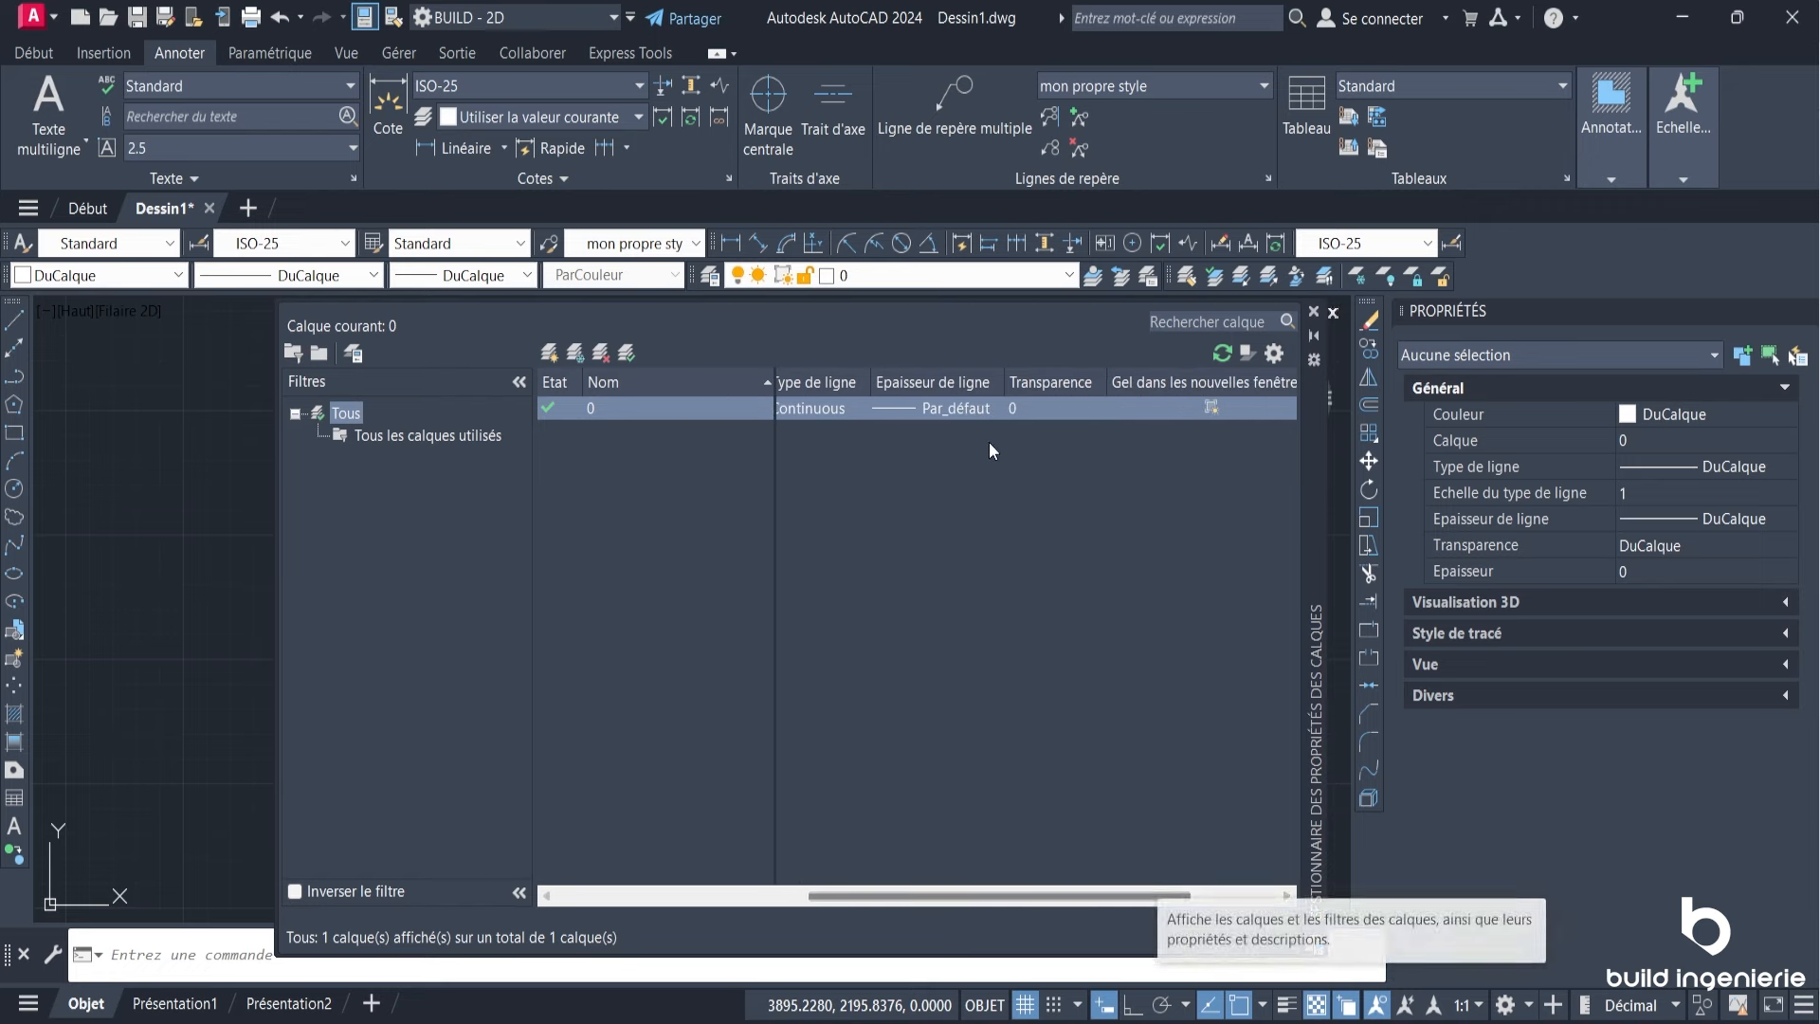
pyautogui.moveTo(1039, 893); pyautogui.dragTo(1006, 896)
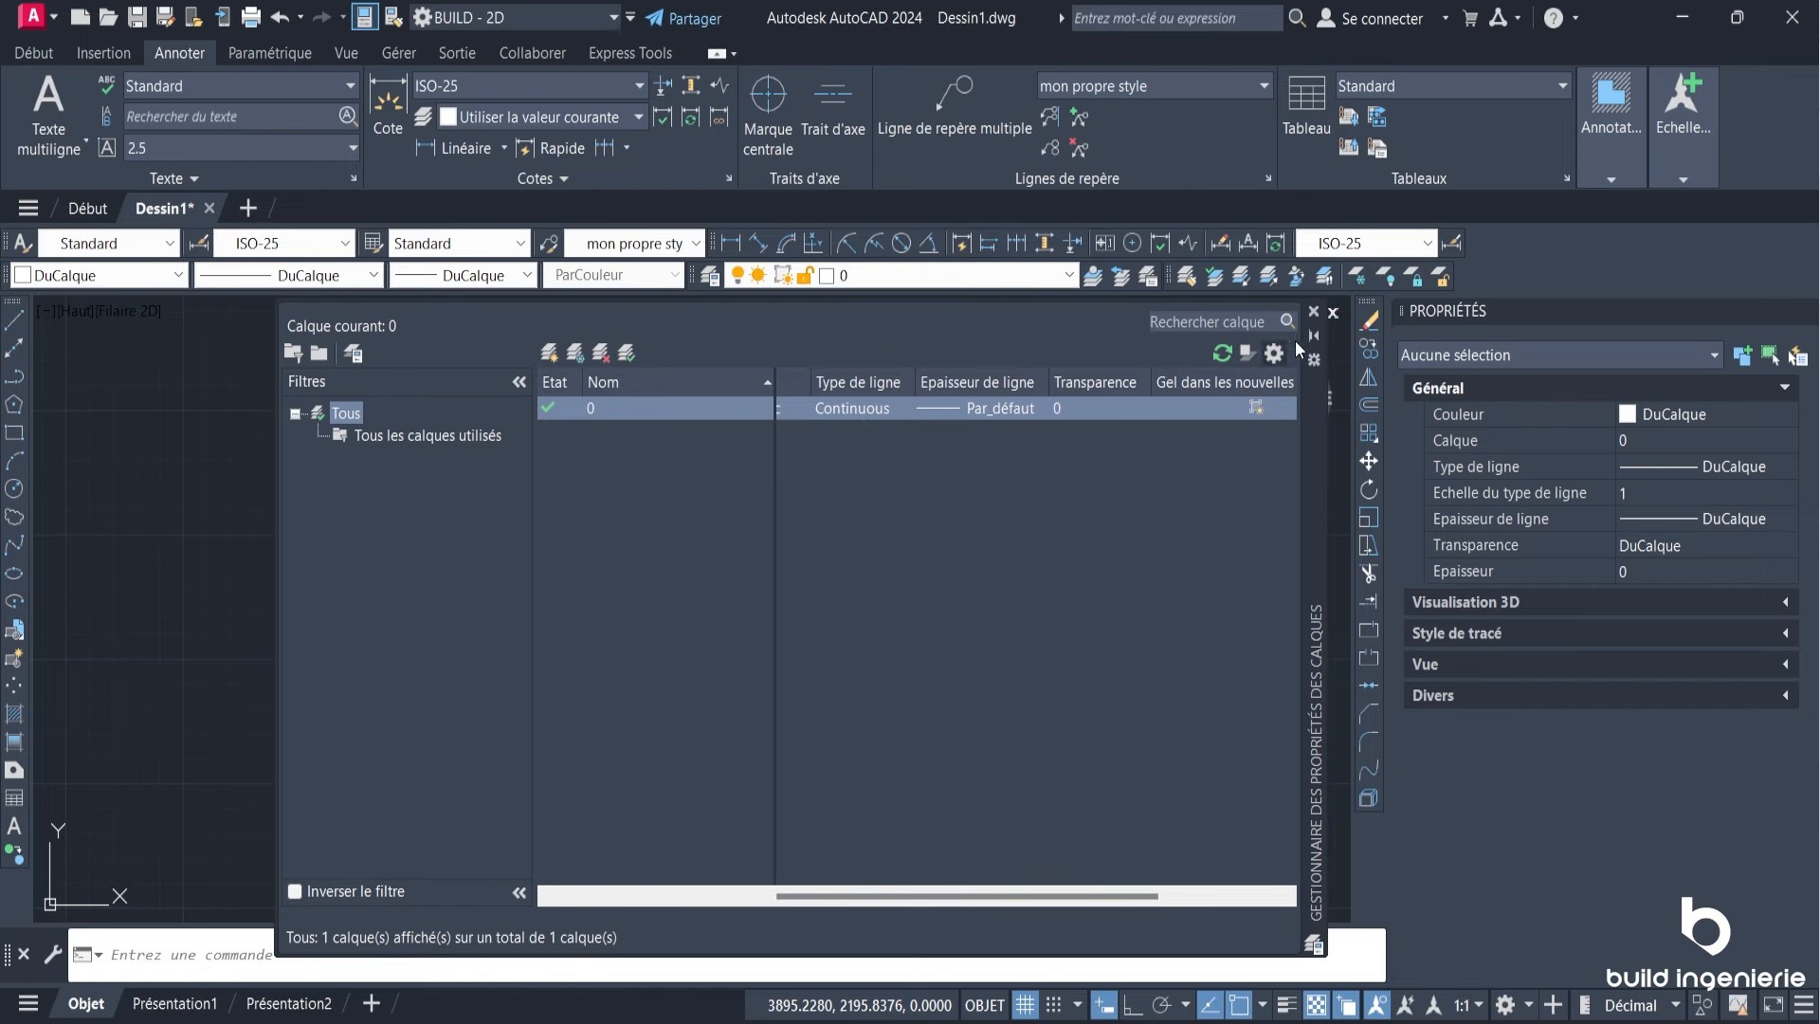
pyautogui.click(1314, 311)
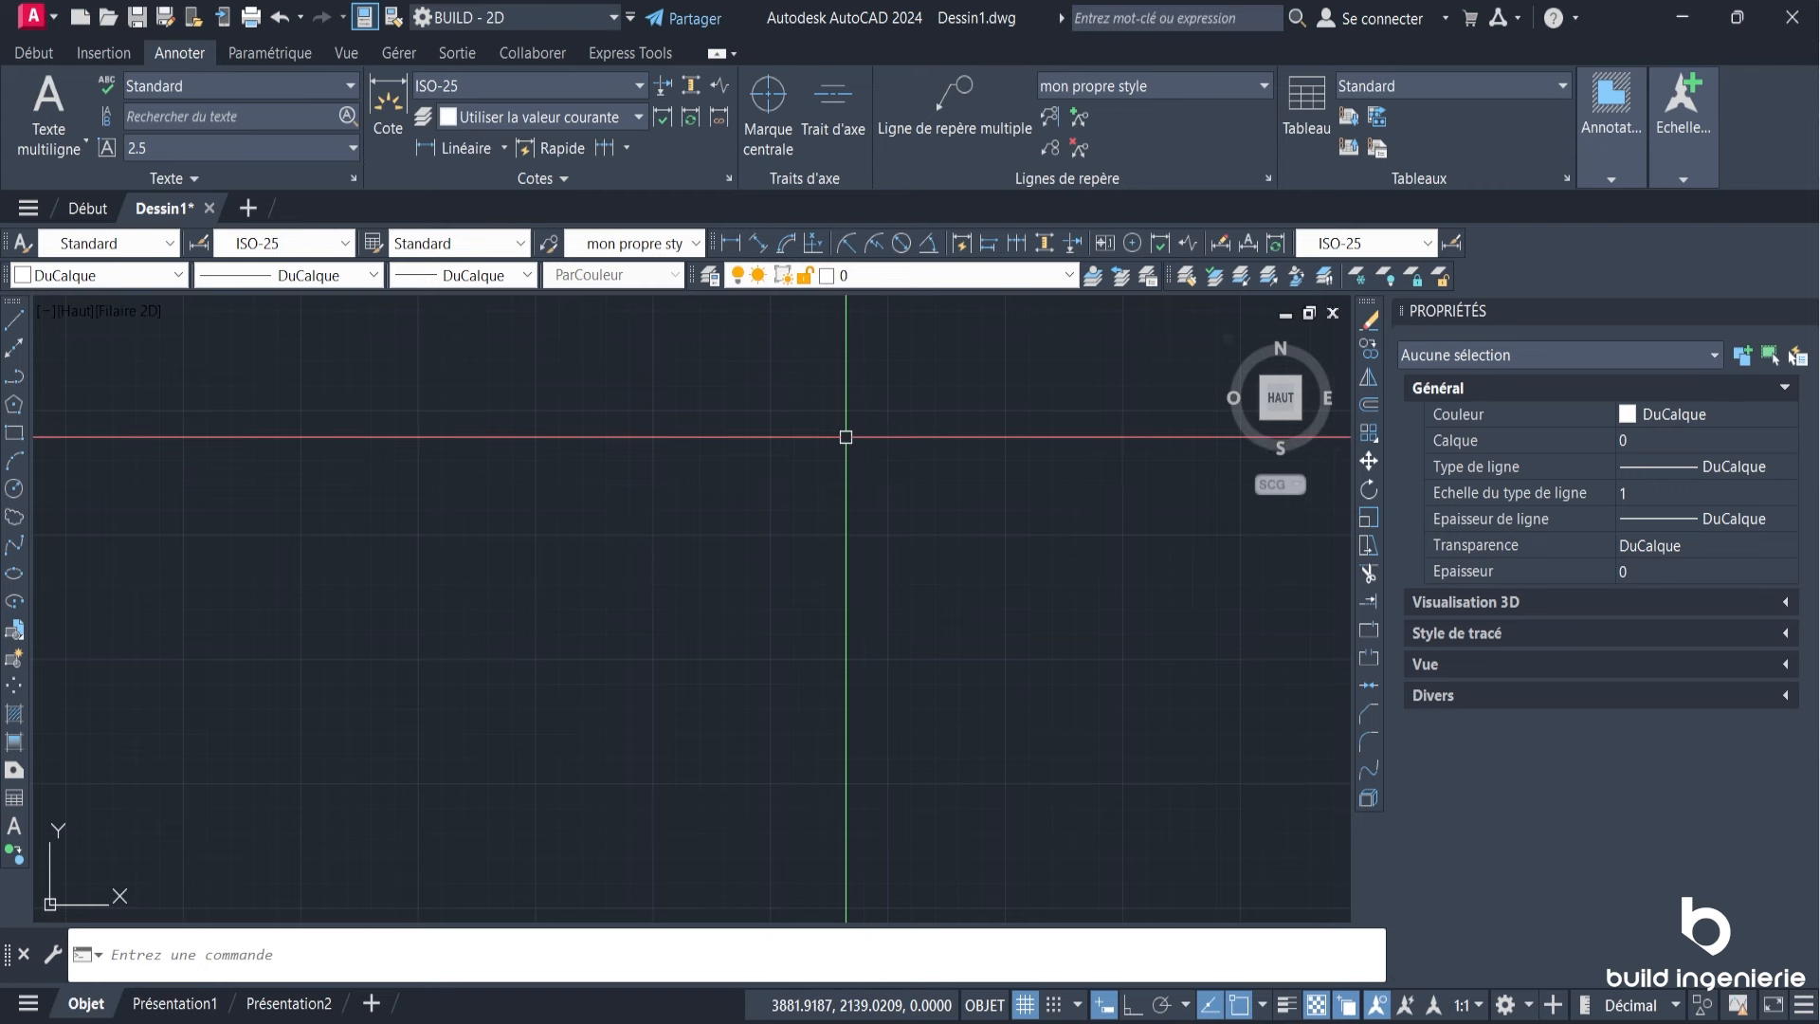
# Step: Draw a circle freehand in the empty drawing area
pyautogui.write('c')
pyautogui.press('Return')
pyautogui.click(711, 409)
pyautogui.click(720, 428)
pyautogui.scroll(4, 731, 377)
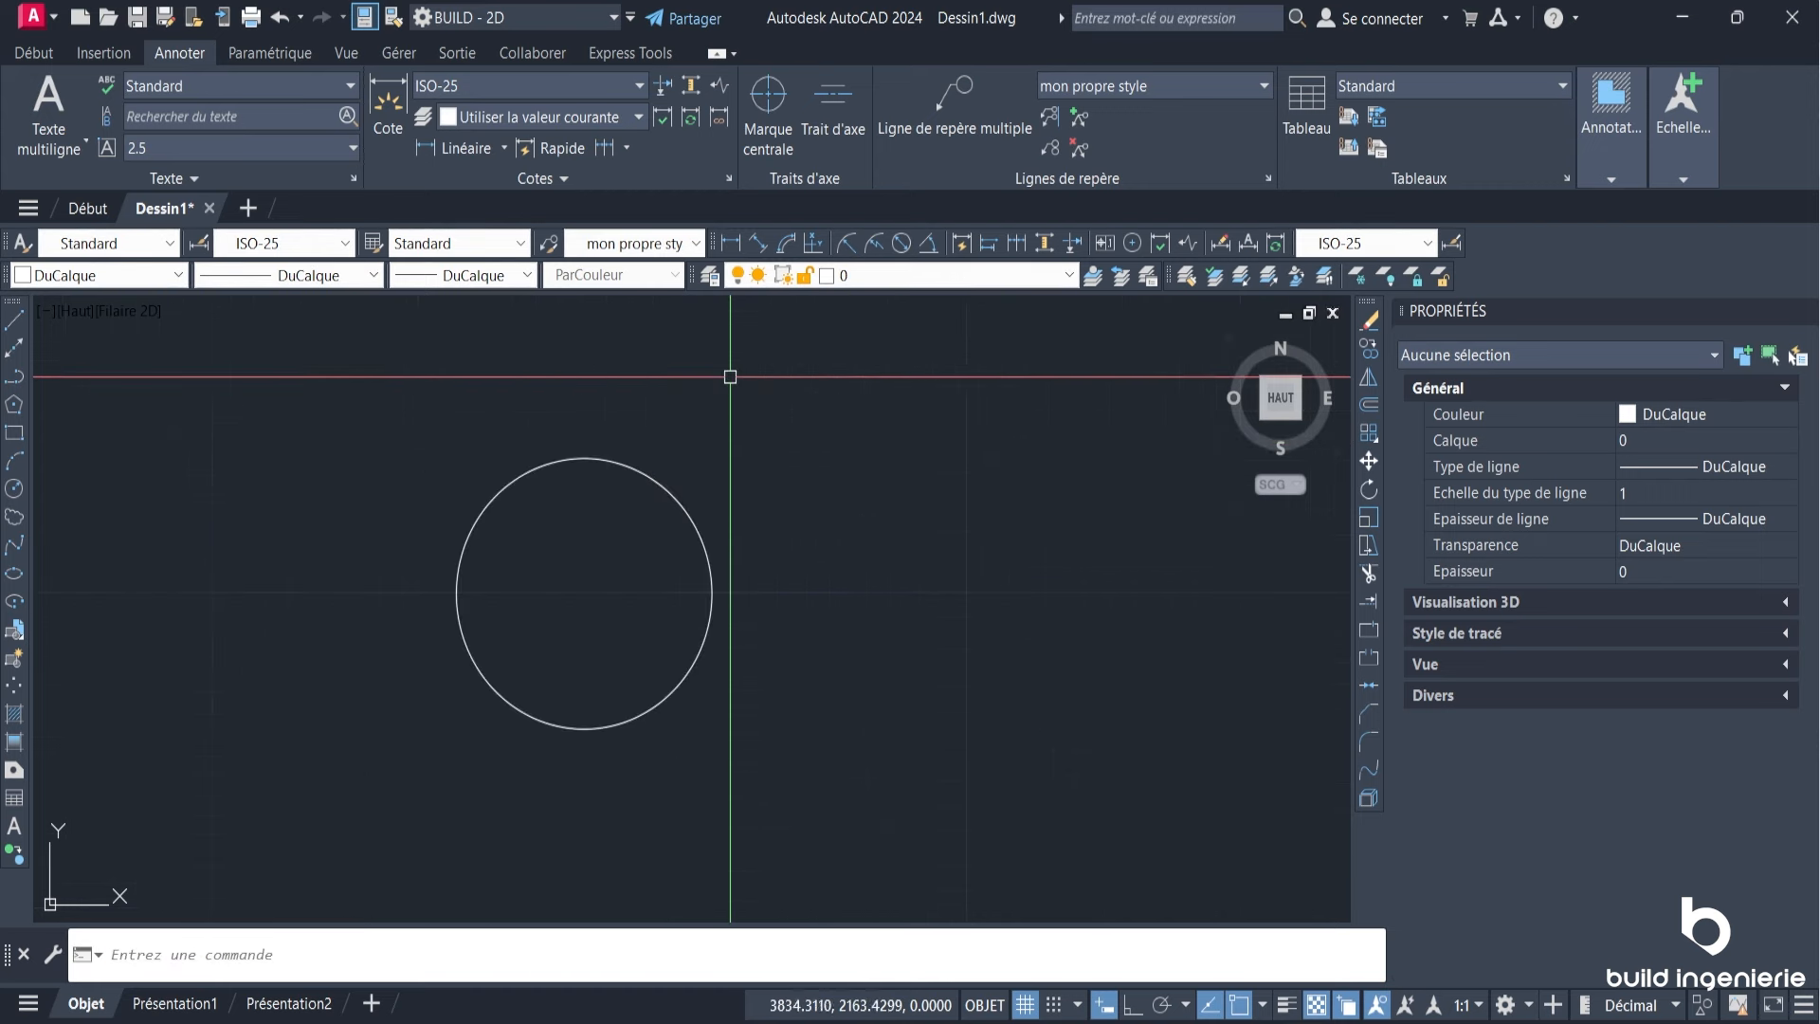
# Step: Draw a single diagonal line rising to the right, beside the circle on its right
pyautogui.write('l')
pyautogui.press('Return')
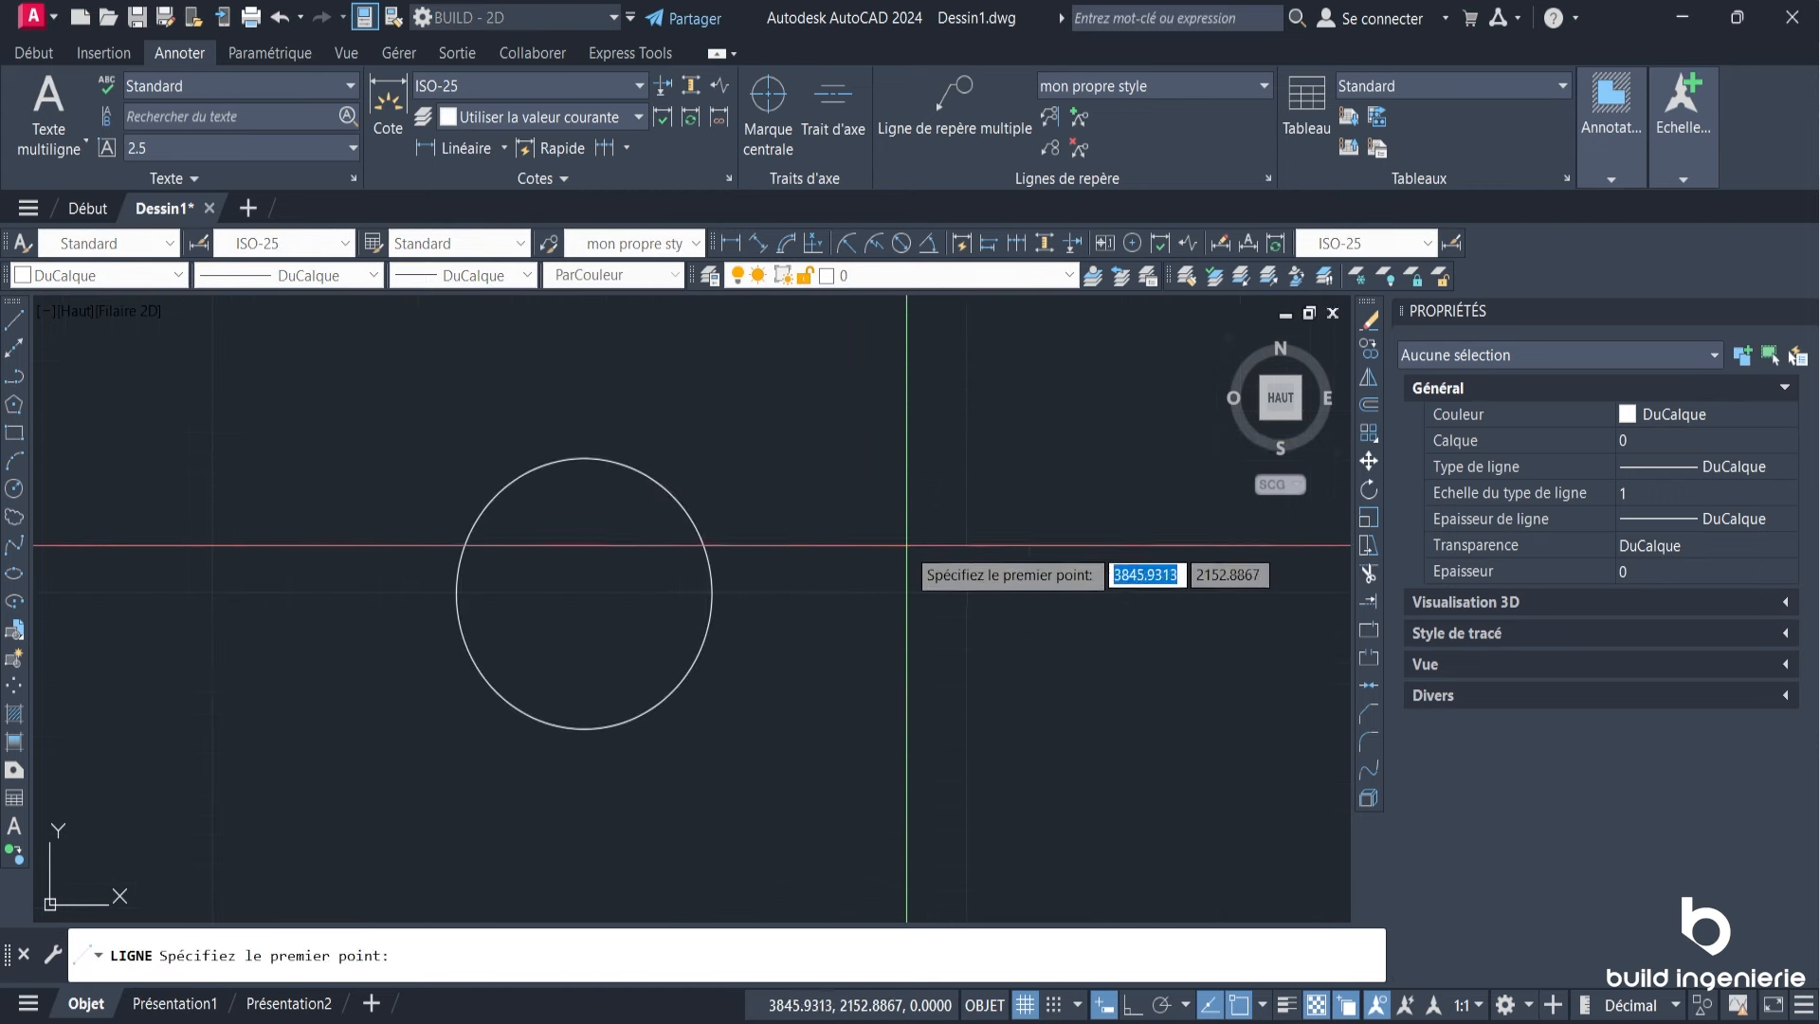
pyautogui.click(906, 546)
pyautogui.moveTo(1129, 447); pyautogui.dragTo(846, 533, button='middle')
pyautogui.click(981, 399)
pyautogui.press('Return')
# Step: Try to offset the diagonal line through a point well below it, and undo that copy
pyautogui.write('dec')
pyautogui.press('Return')
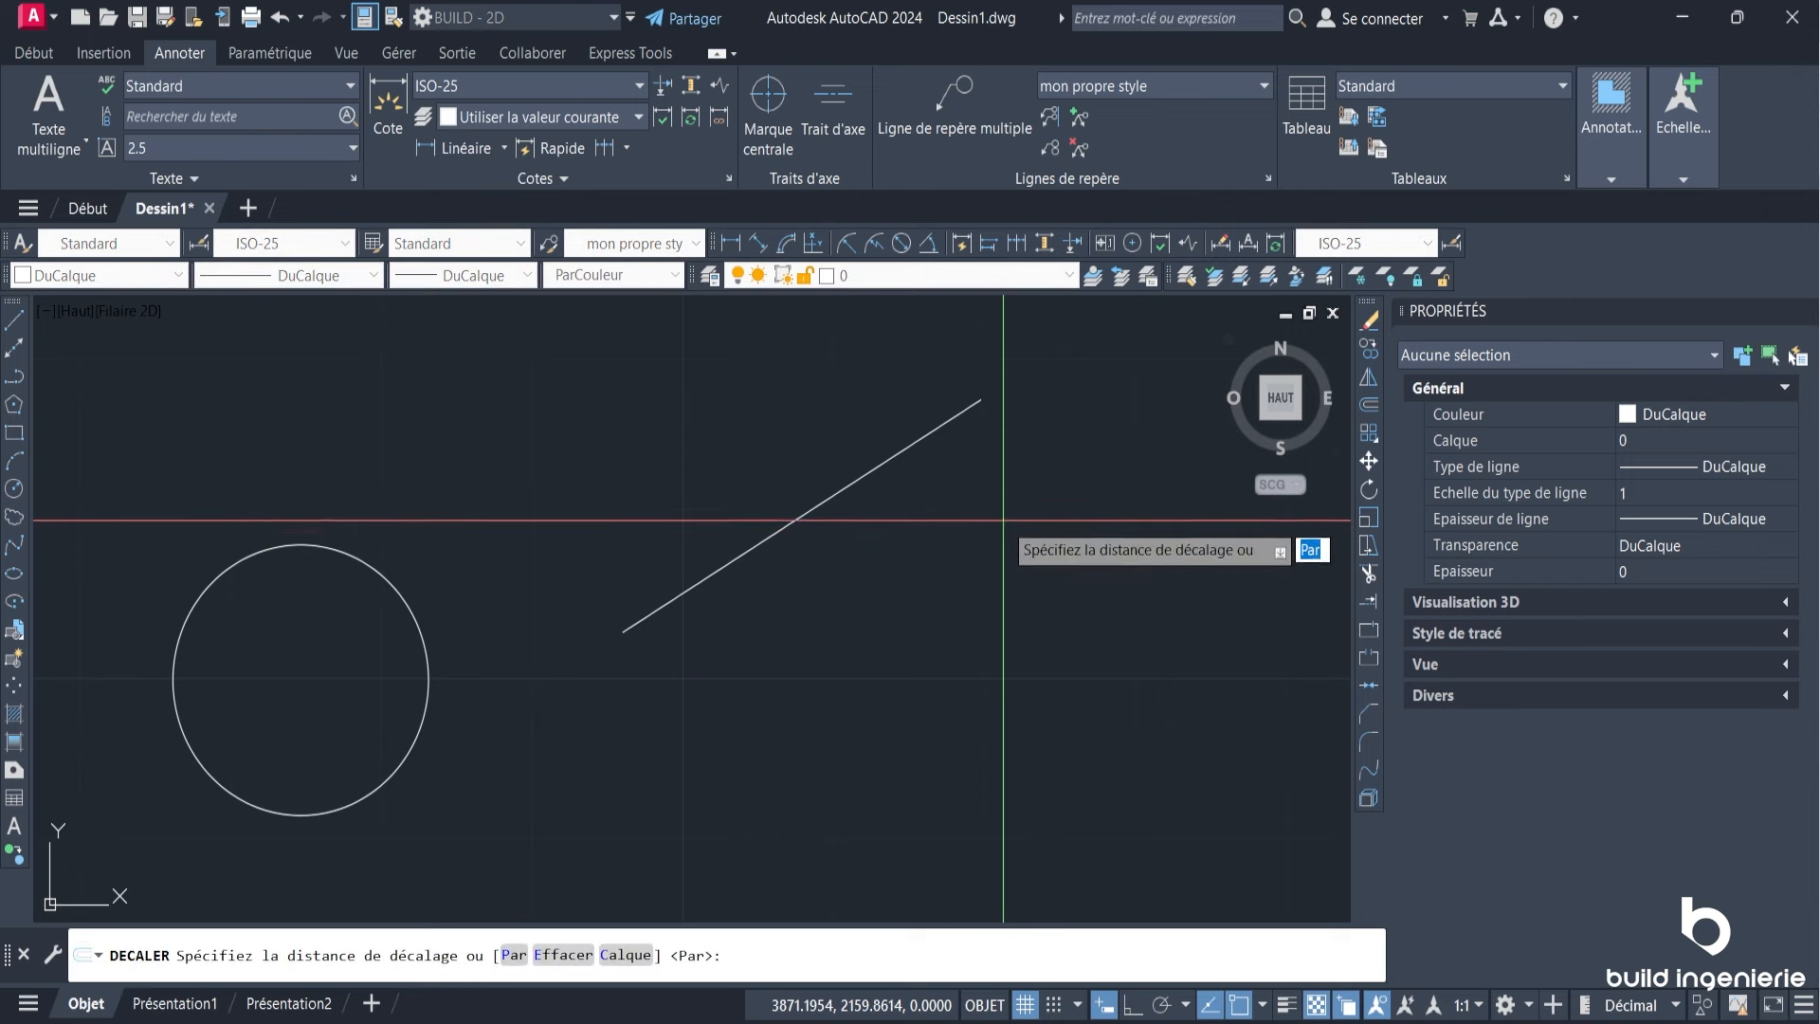
pyautogui.press('Return')
pyautogui.click(856, 479)
pyautogui.click(948, 794)
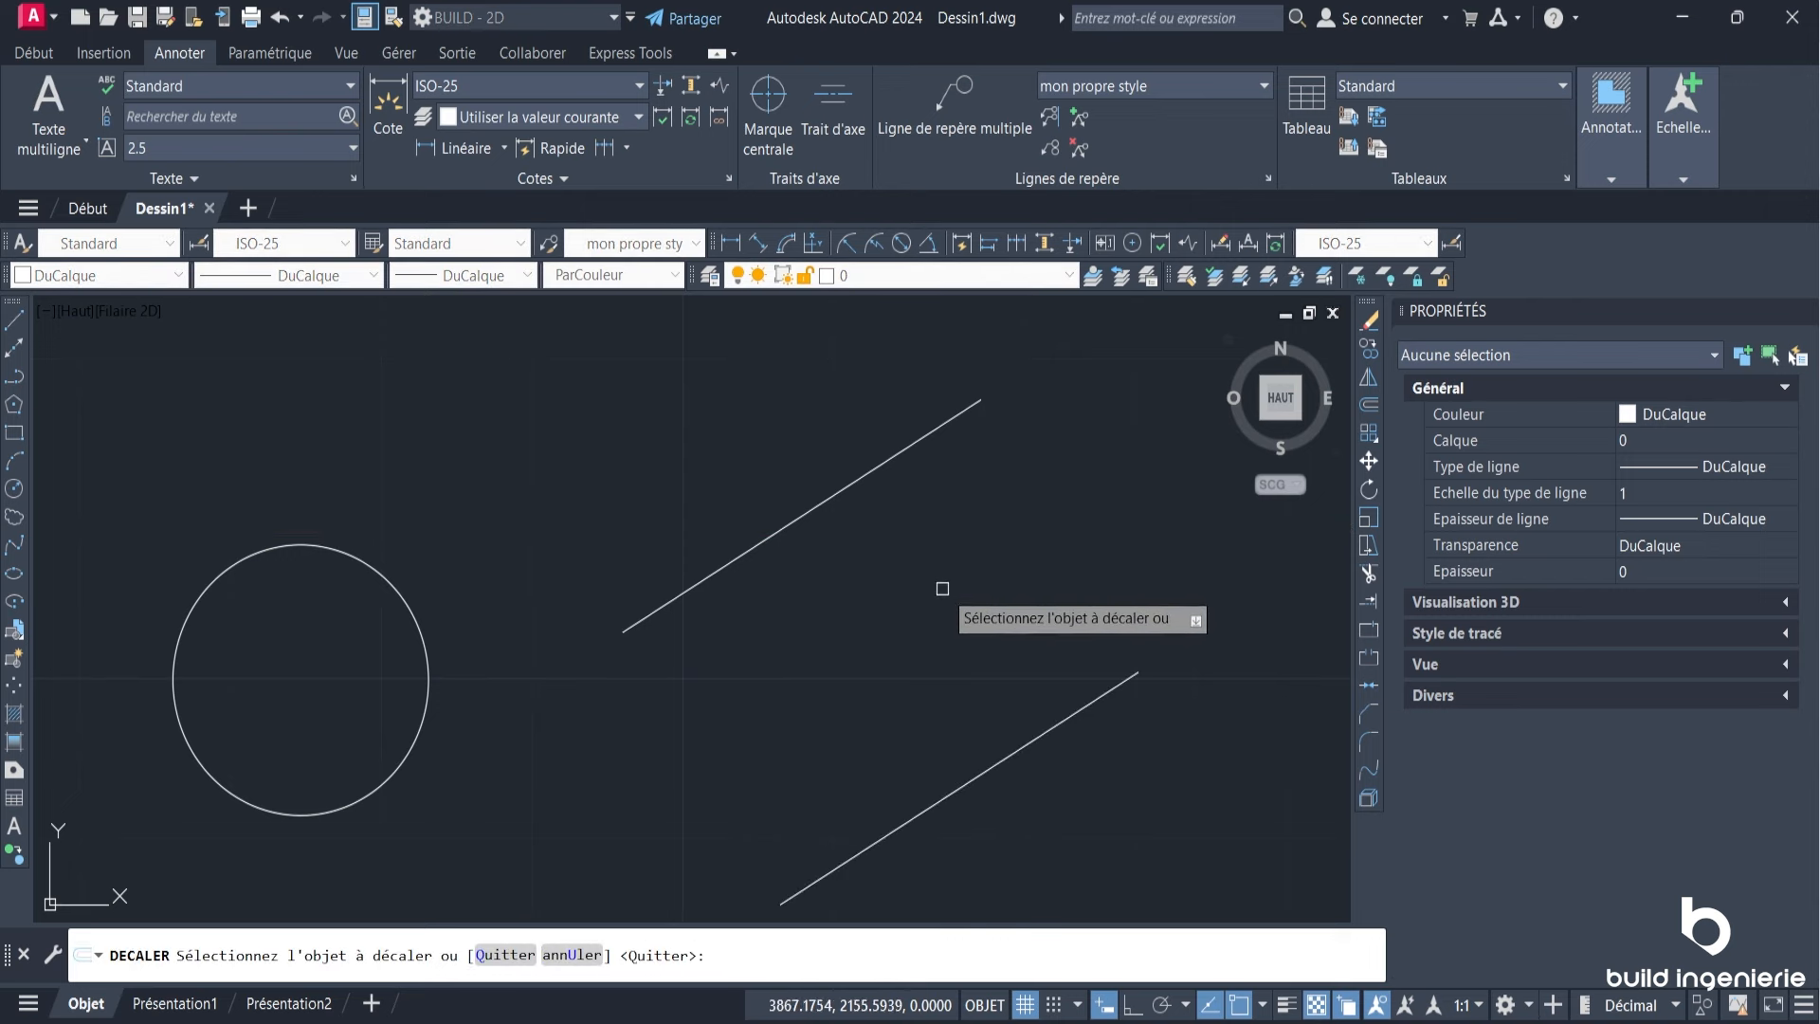
pyautogui.scroll(-4, 1038, 484)
pyautogui.press('Return')
pyautogui.scroll(2, 920, 515)
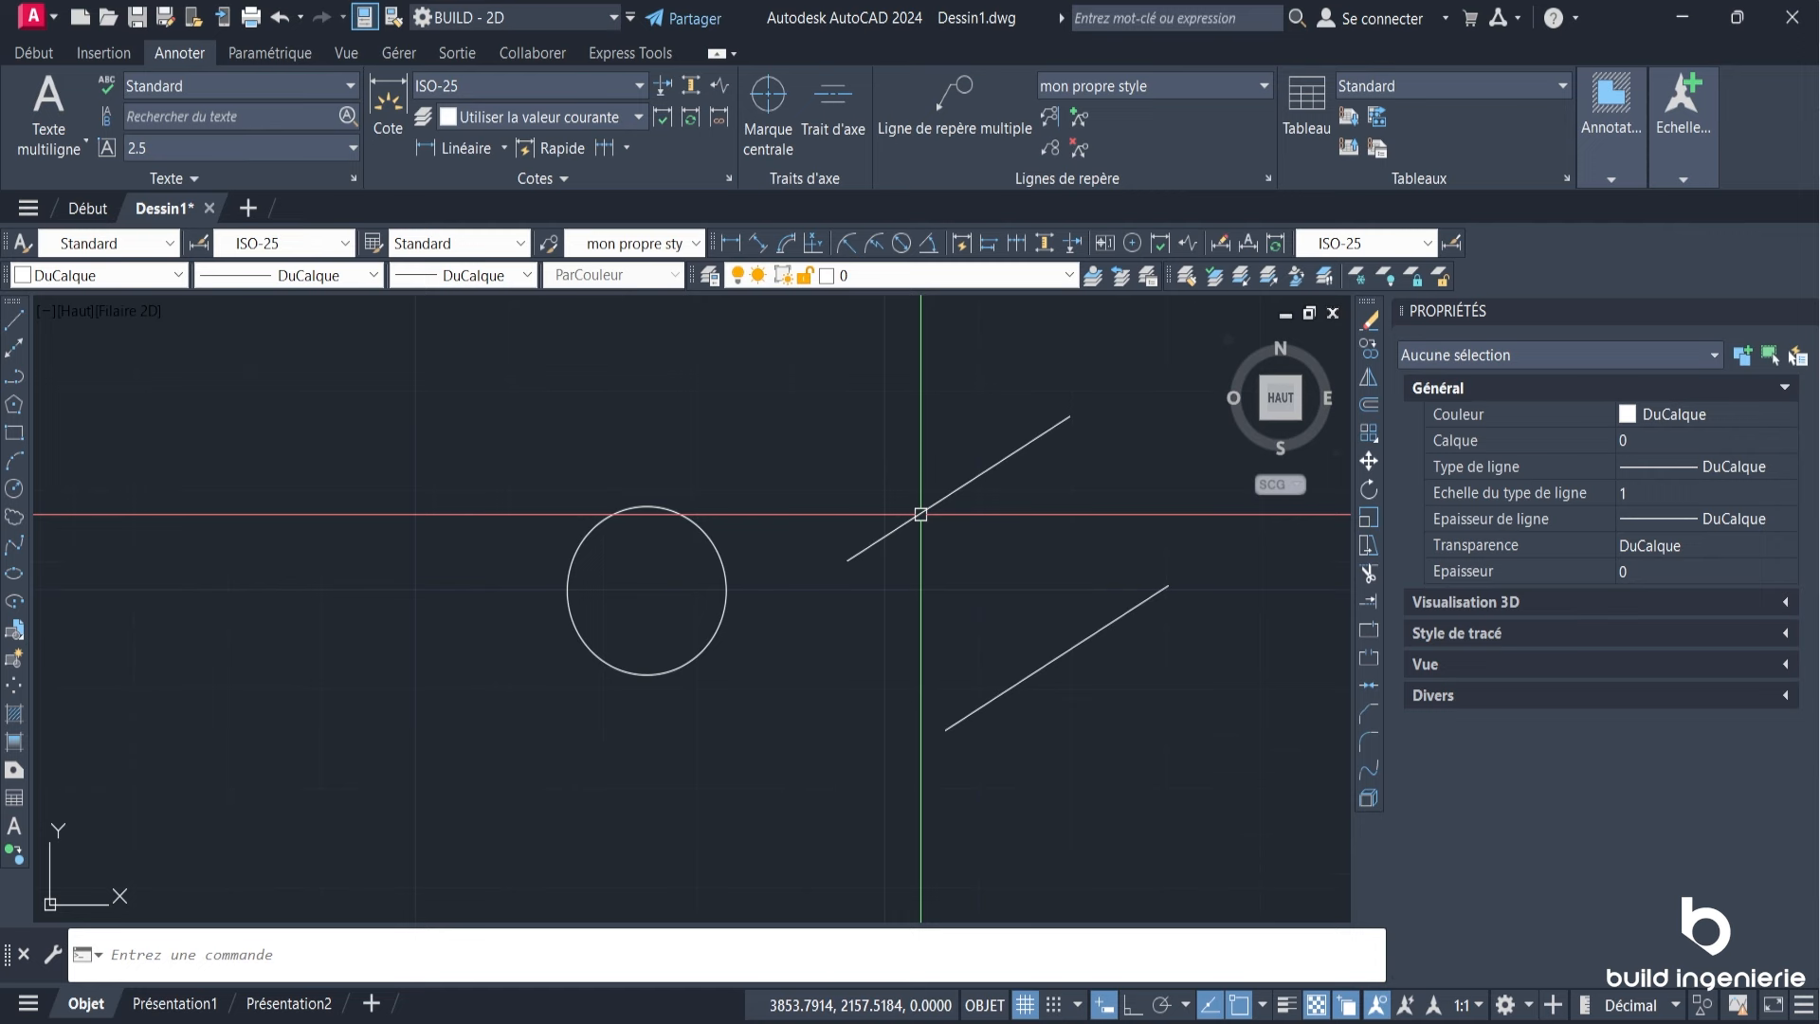
pyautogui.scroll(-2, 921, 514)
pyautogui.hotkey('ctrl', 'z')
# Step: Offset the diagonal line with the Through option (Par) to create a close parallel line on its upper-left side
pyautogui.write('dec')
pyautogui.press('Return')
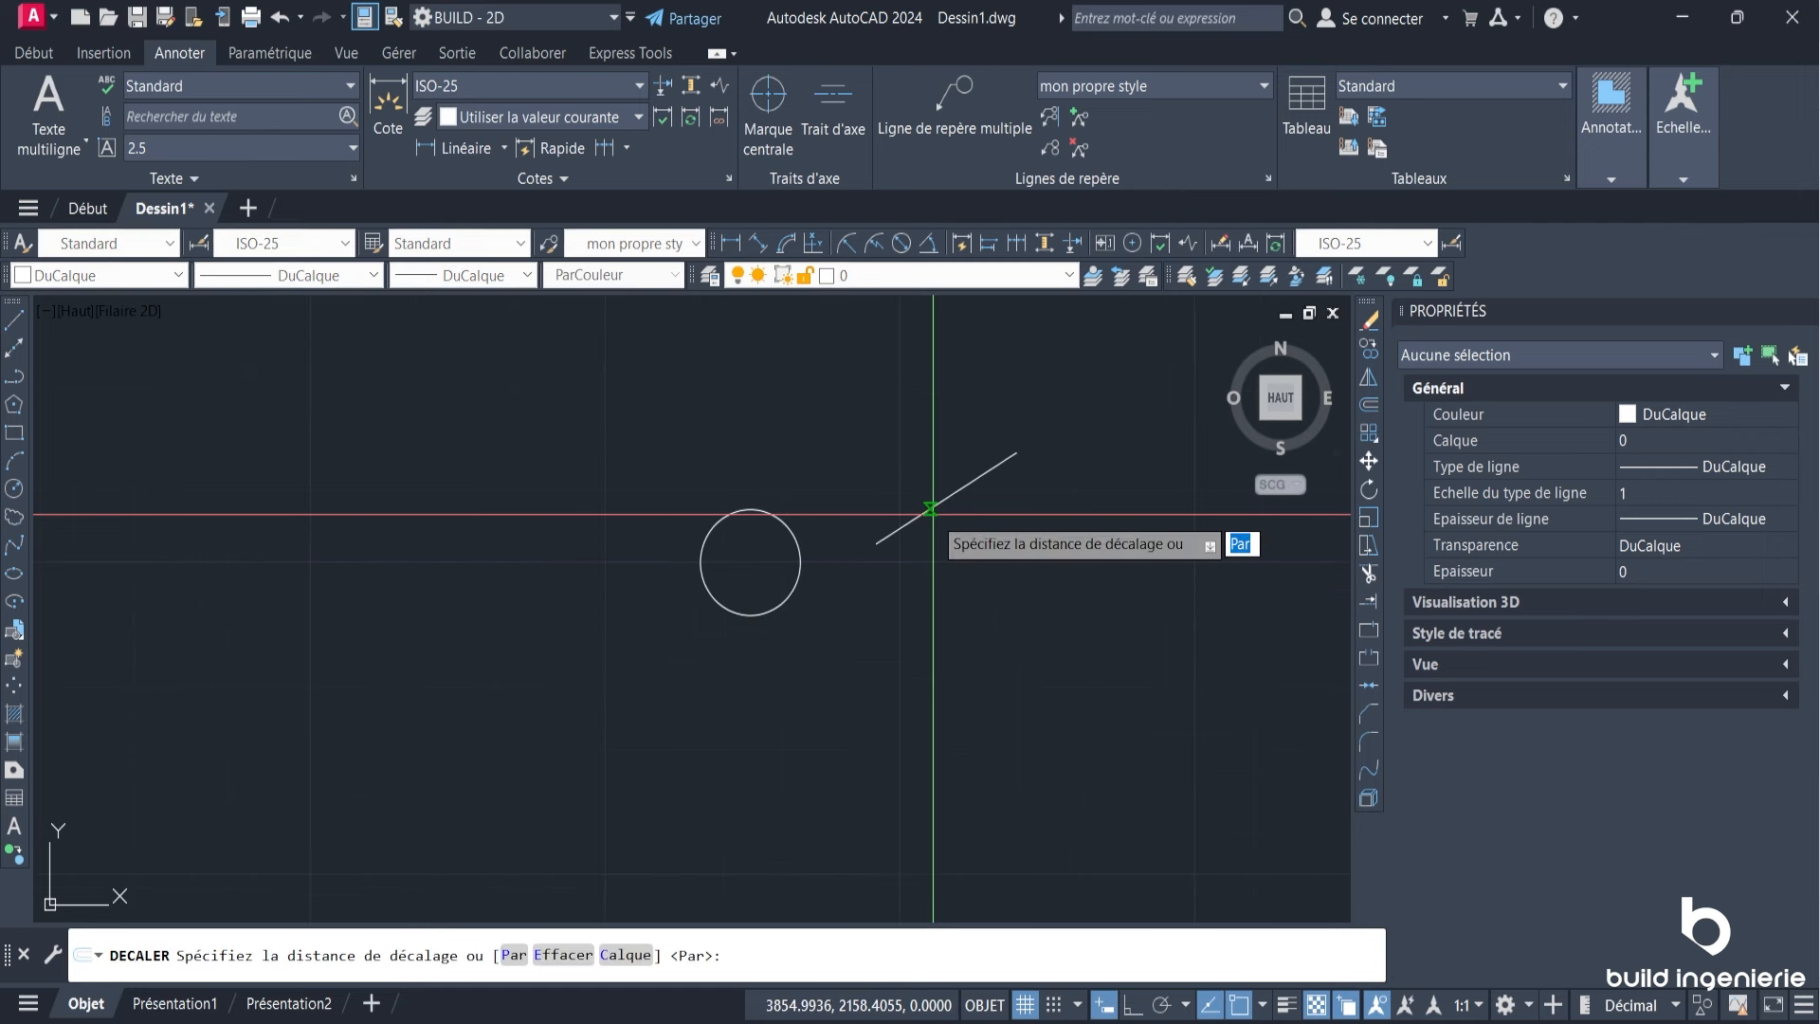
pyautogui.press('Return')
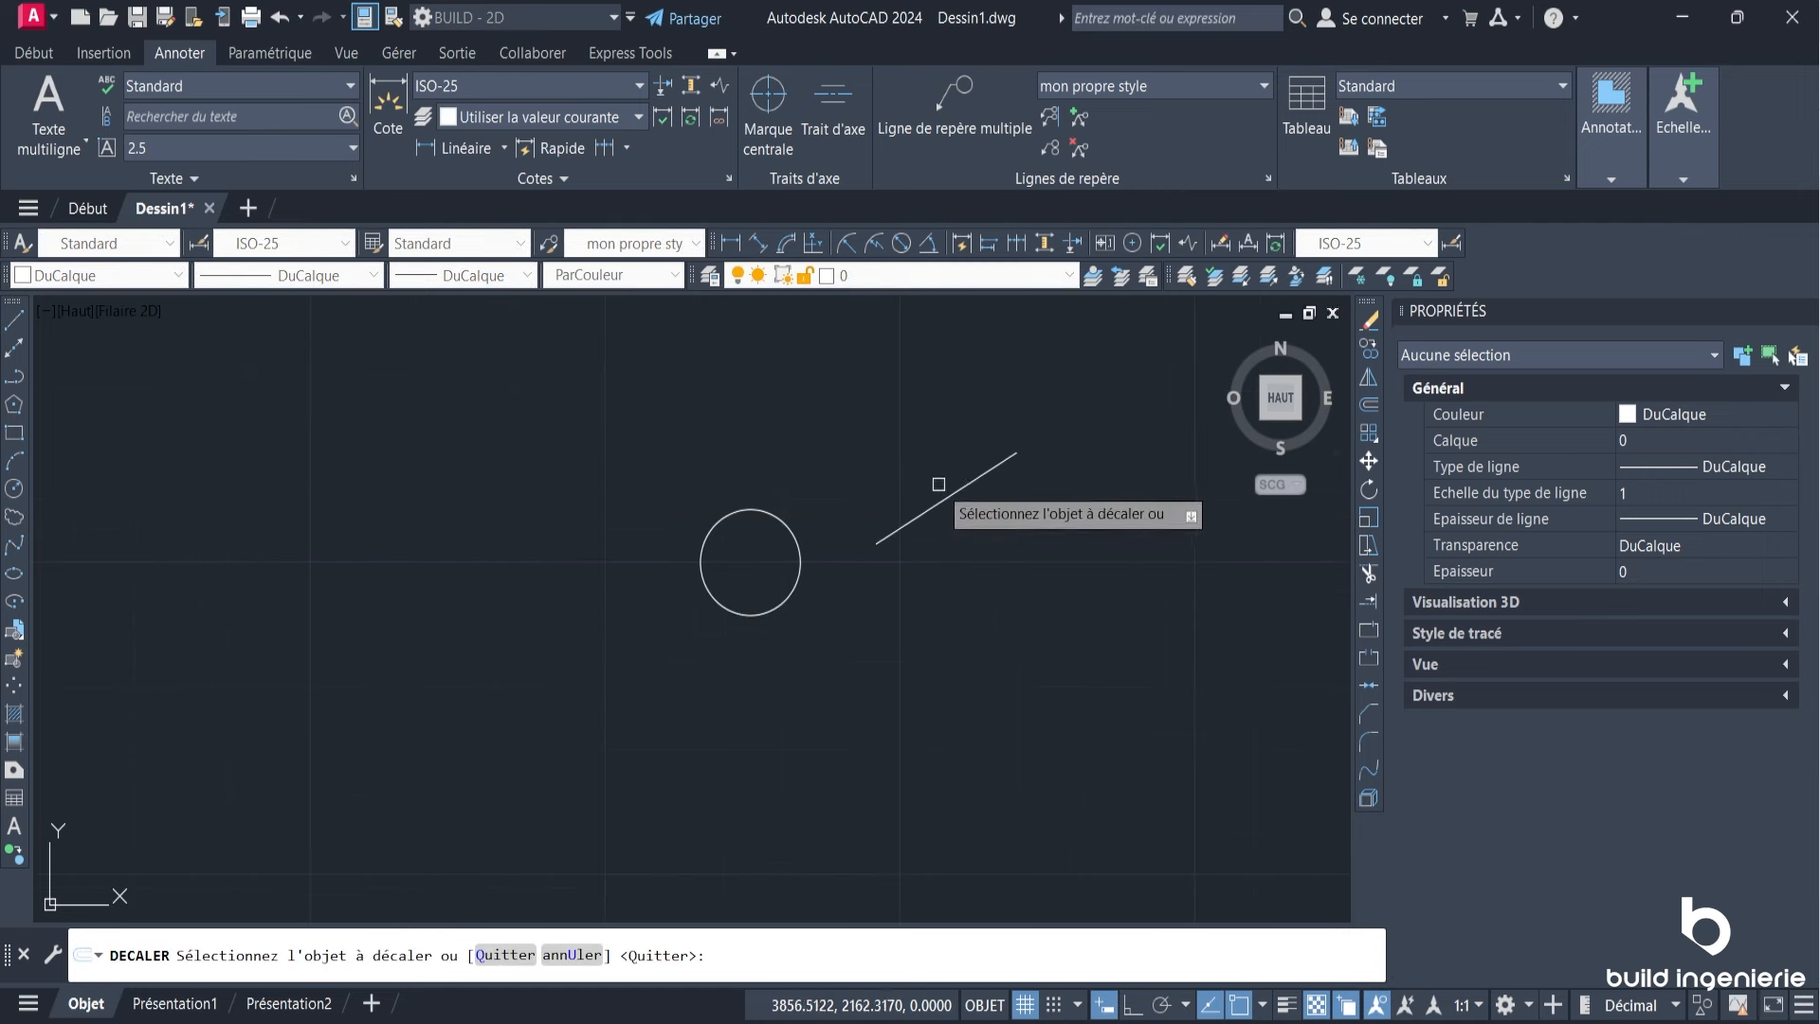
pyautogui.click(938, 484)
pyautogui.click(862, 479)
pyautogui.press('Return')
pyautogui.scroll(4, 893, 480)
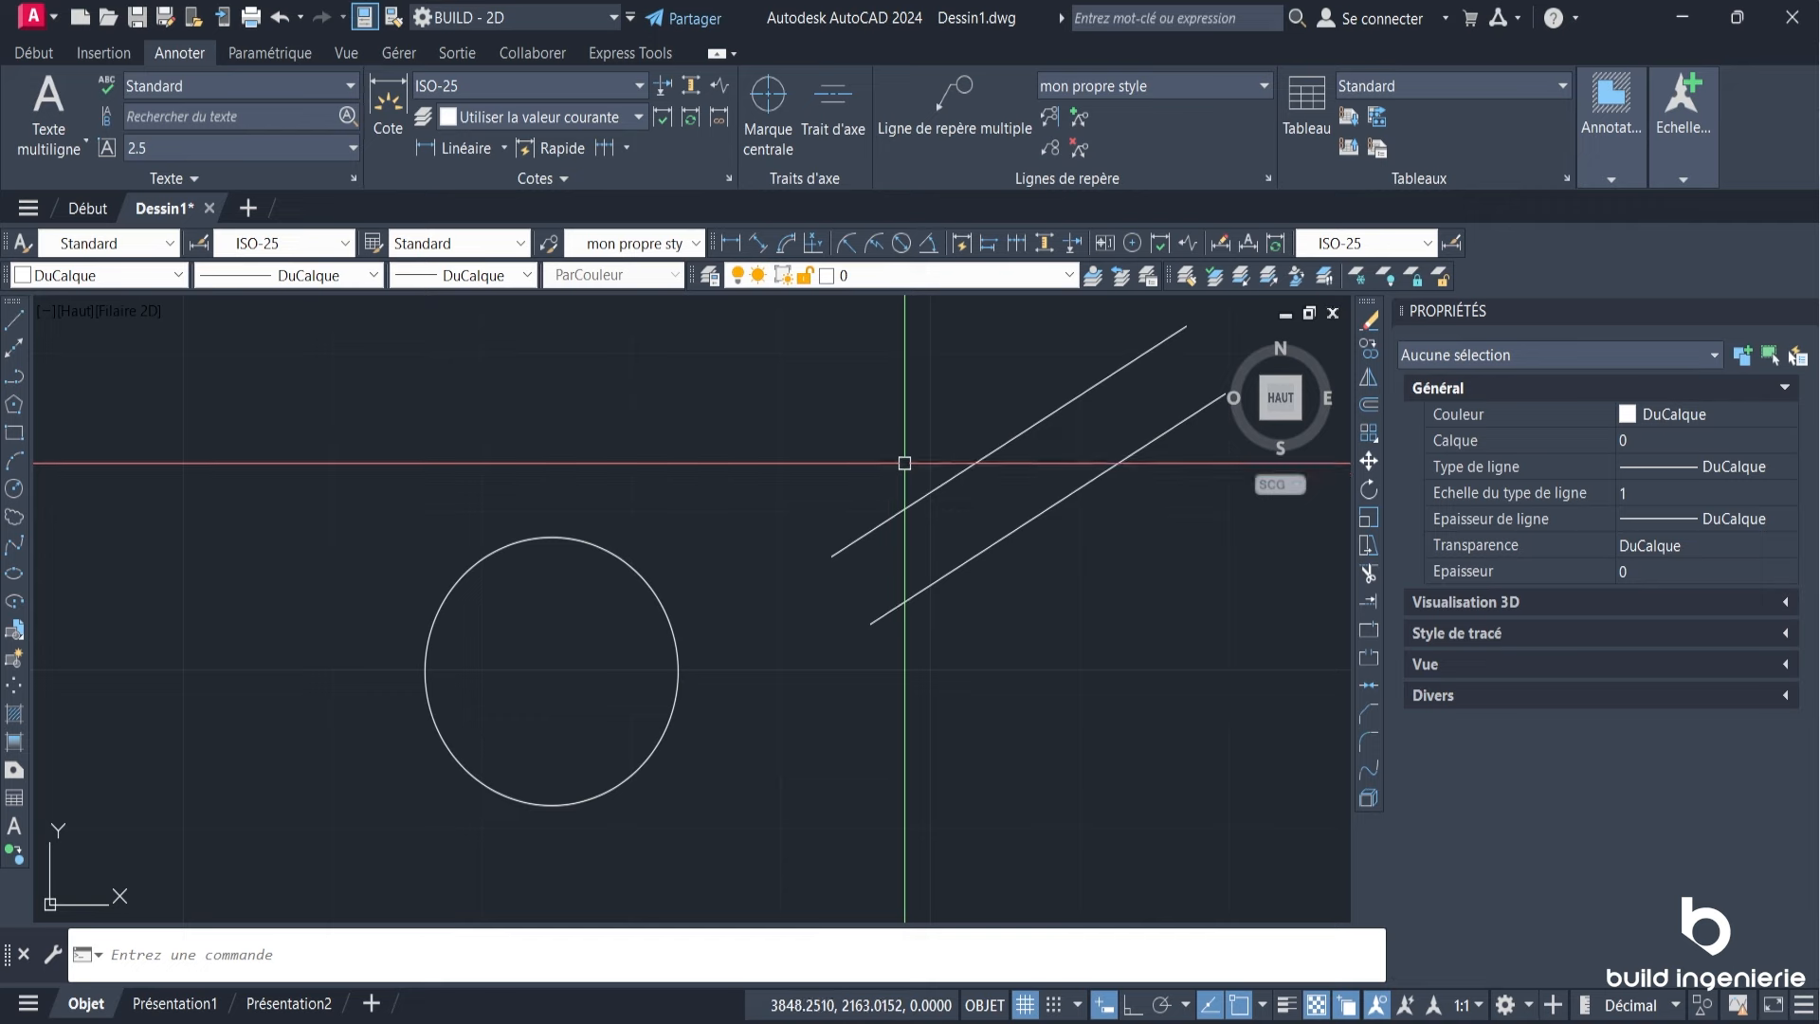
# Step: Add a centre mark to the circle
pyautogui.click(763, 107)
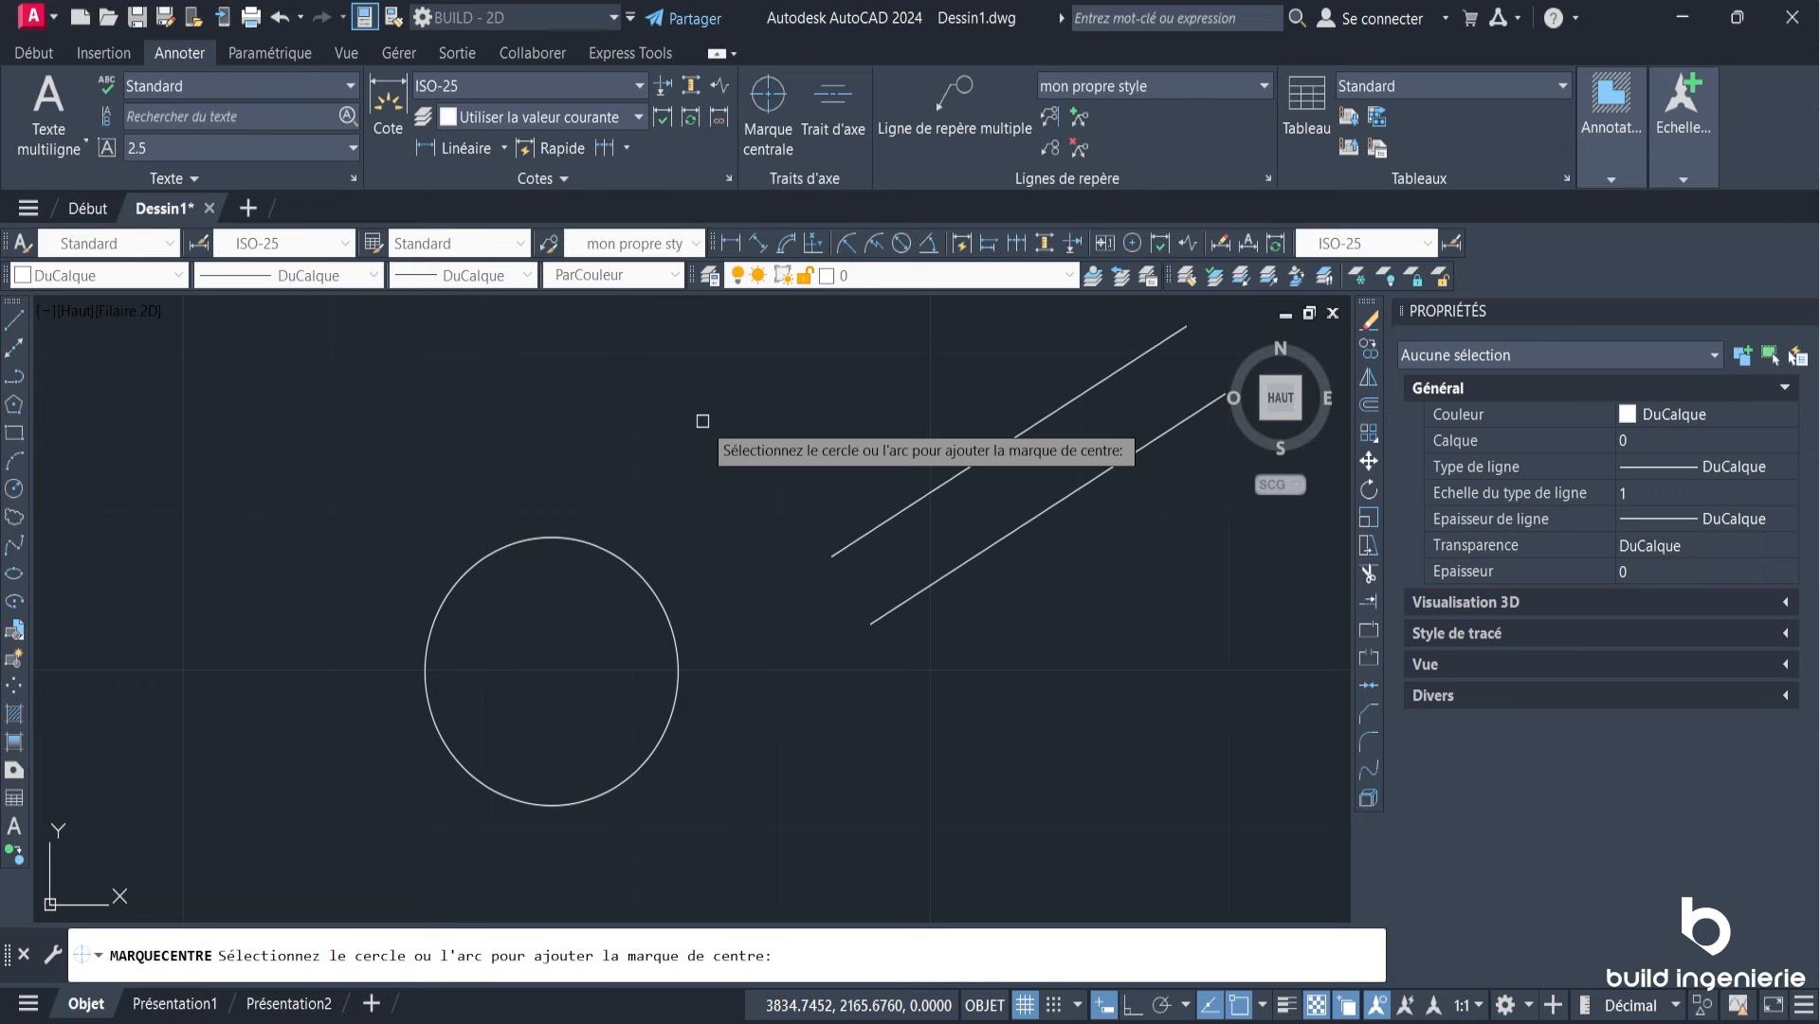
pyautogui.click(652, 593)
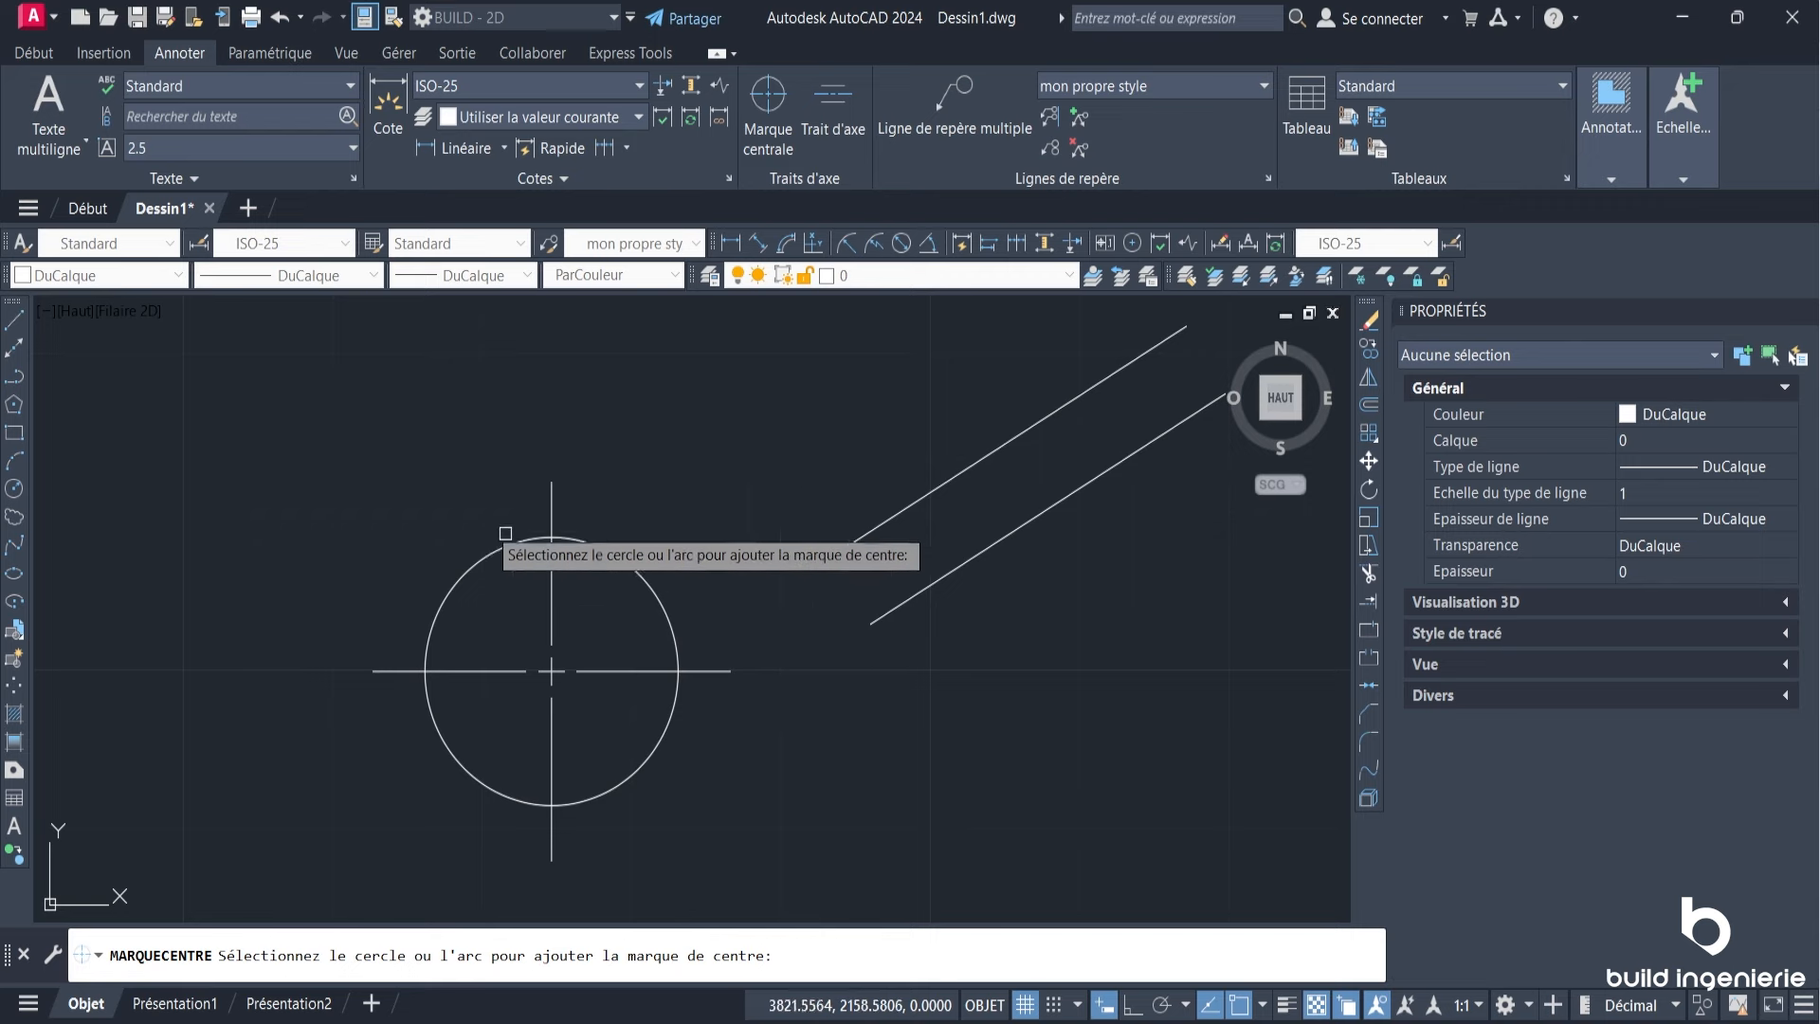
pyautogui.press('Escape')
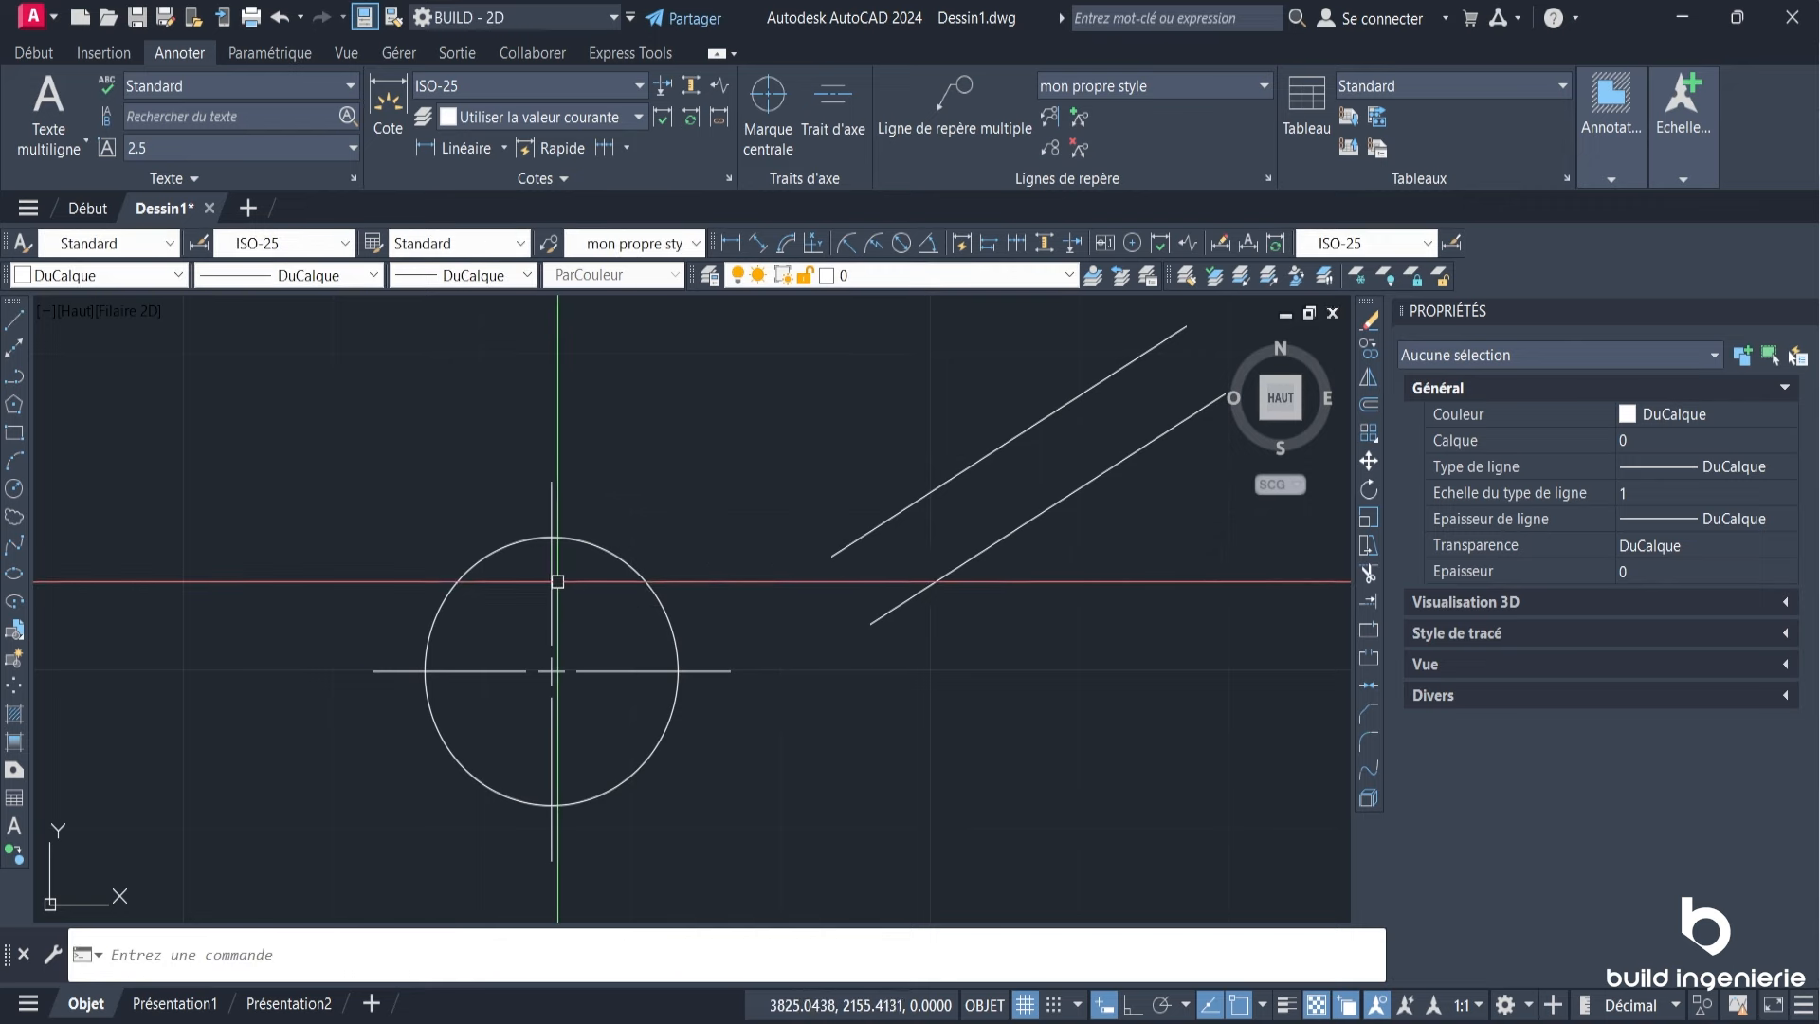
pyautogui.click(552, 594)
pyautogui.moveTo(526, 609); pyautogui.dragTo(590, 514, button='middle')
pyautogui.press('Escape')
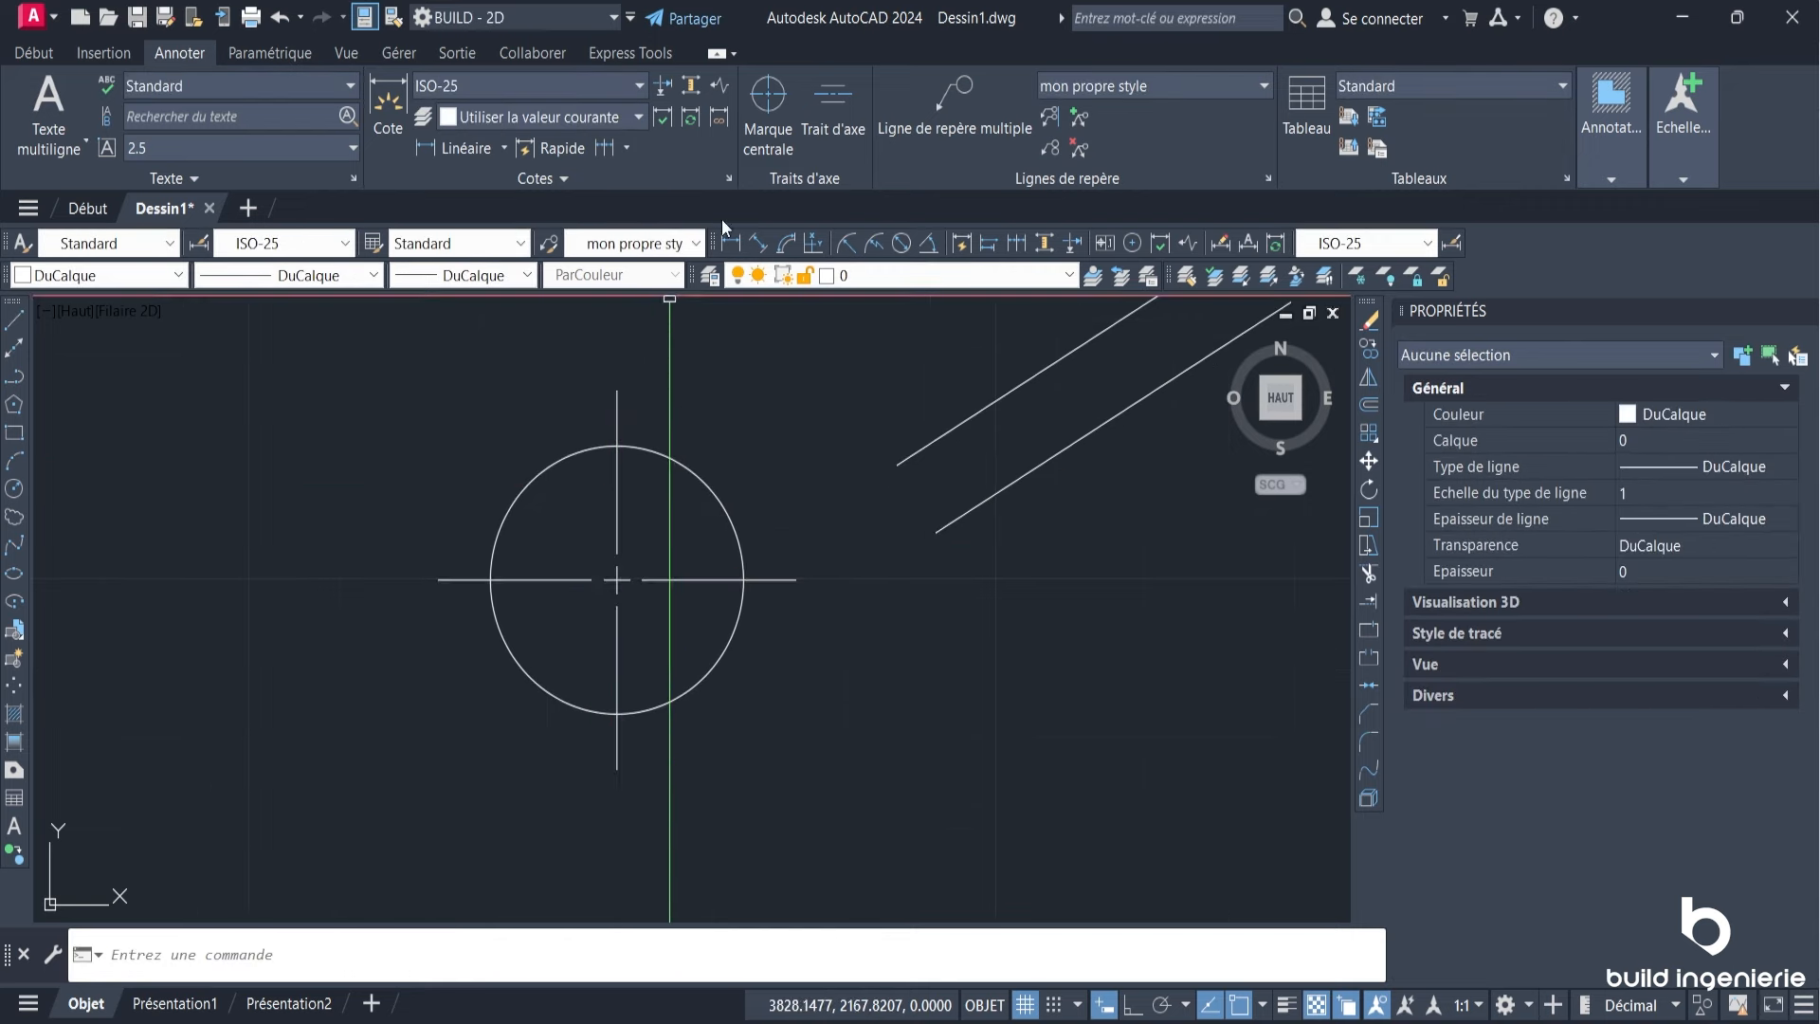
# Step: Extend the centre mark's four centreline ends well beyond the circle with their arrow grips
pyautogui.click(618, 479)
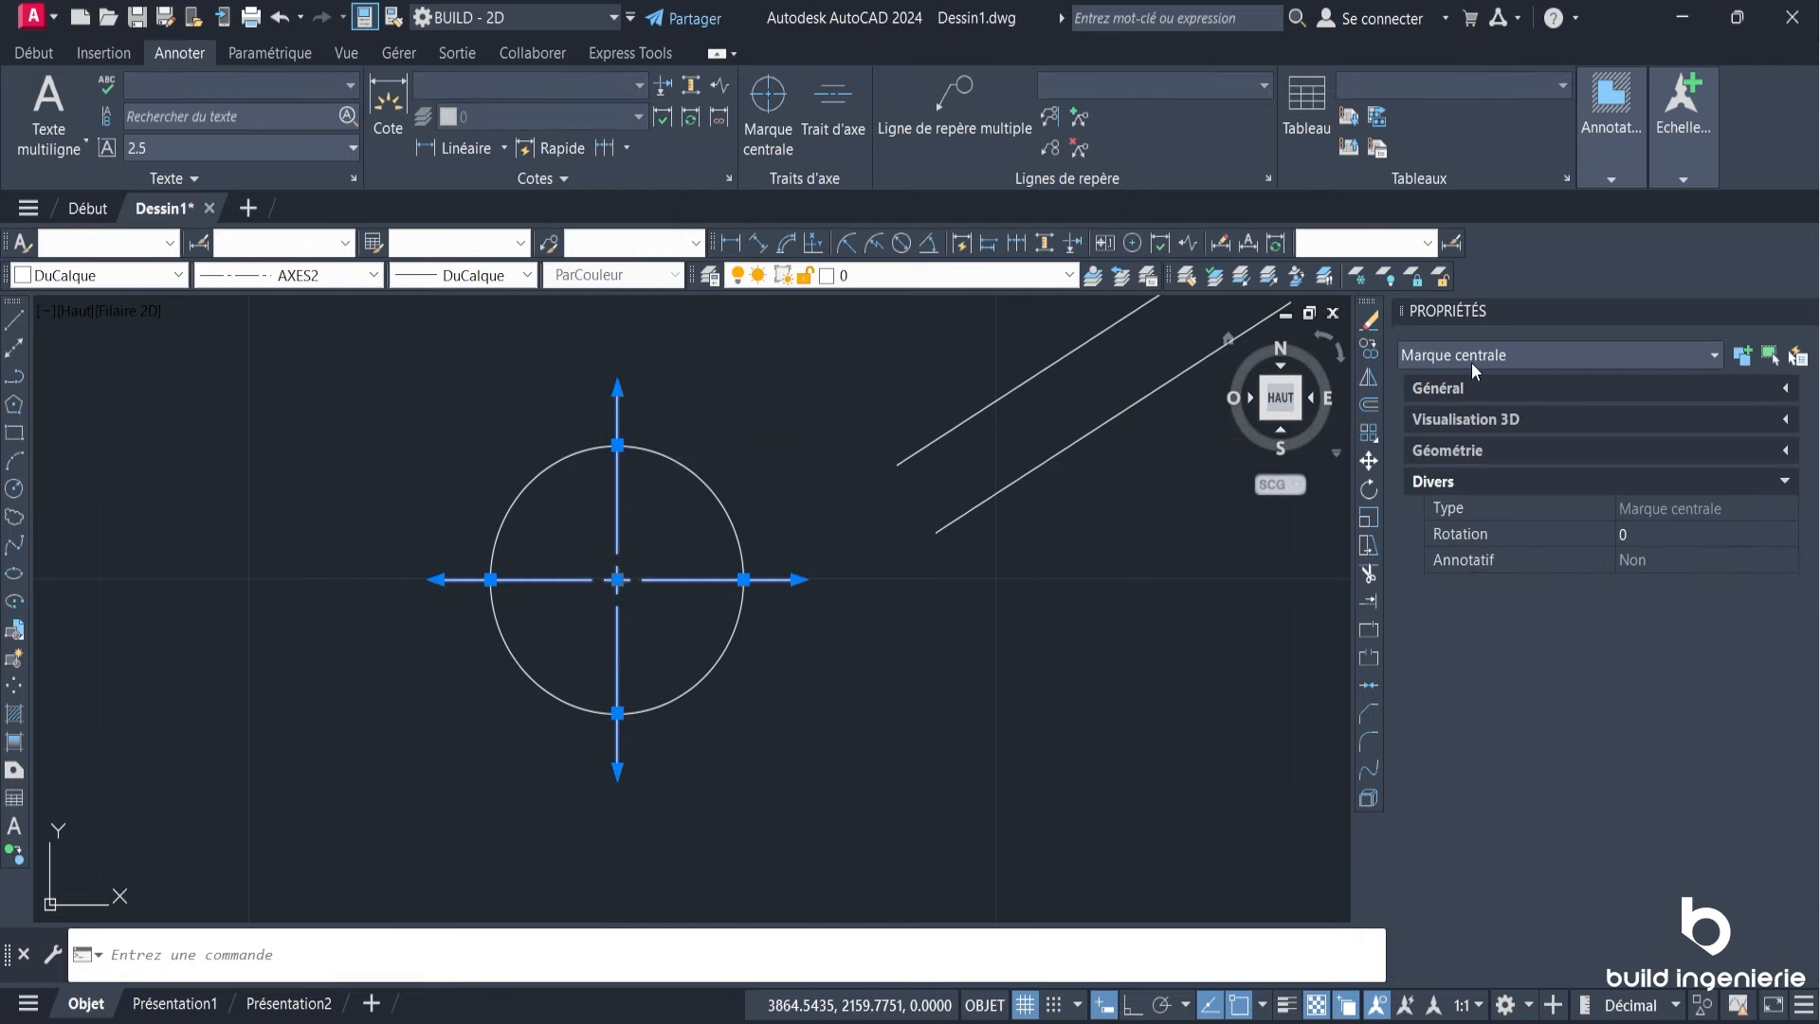
pyautogui.click(436, 579)
pyautogui.click(225, 579)
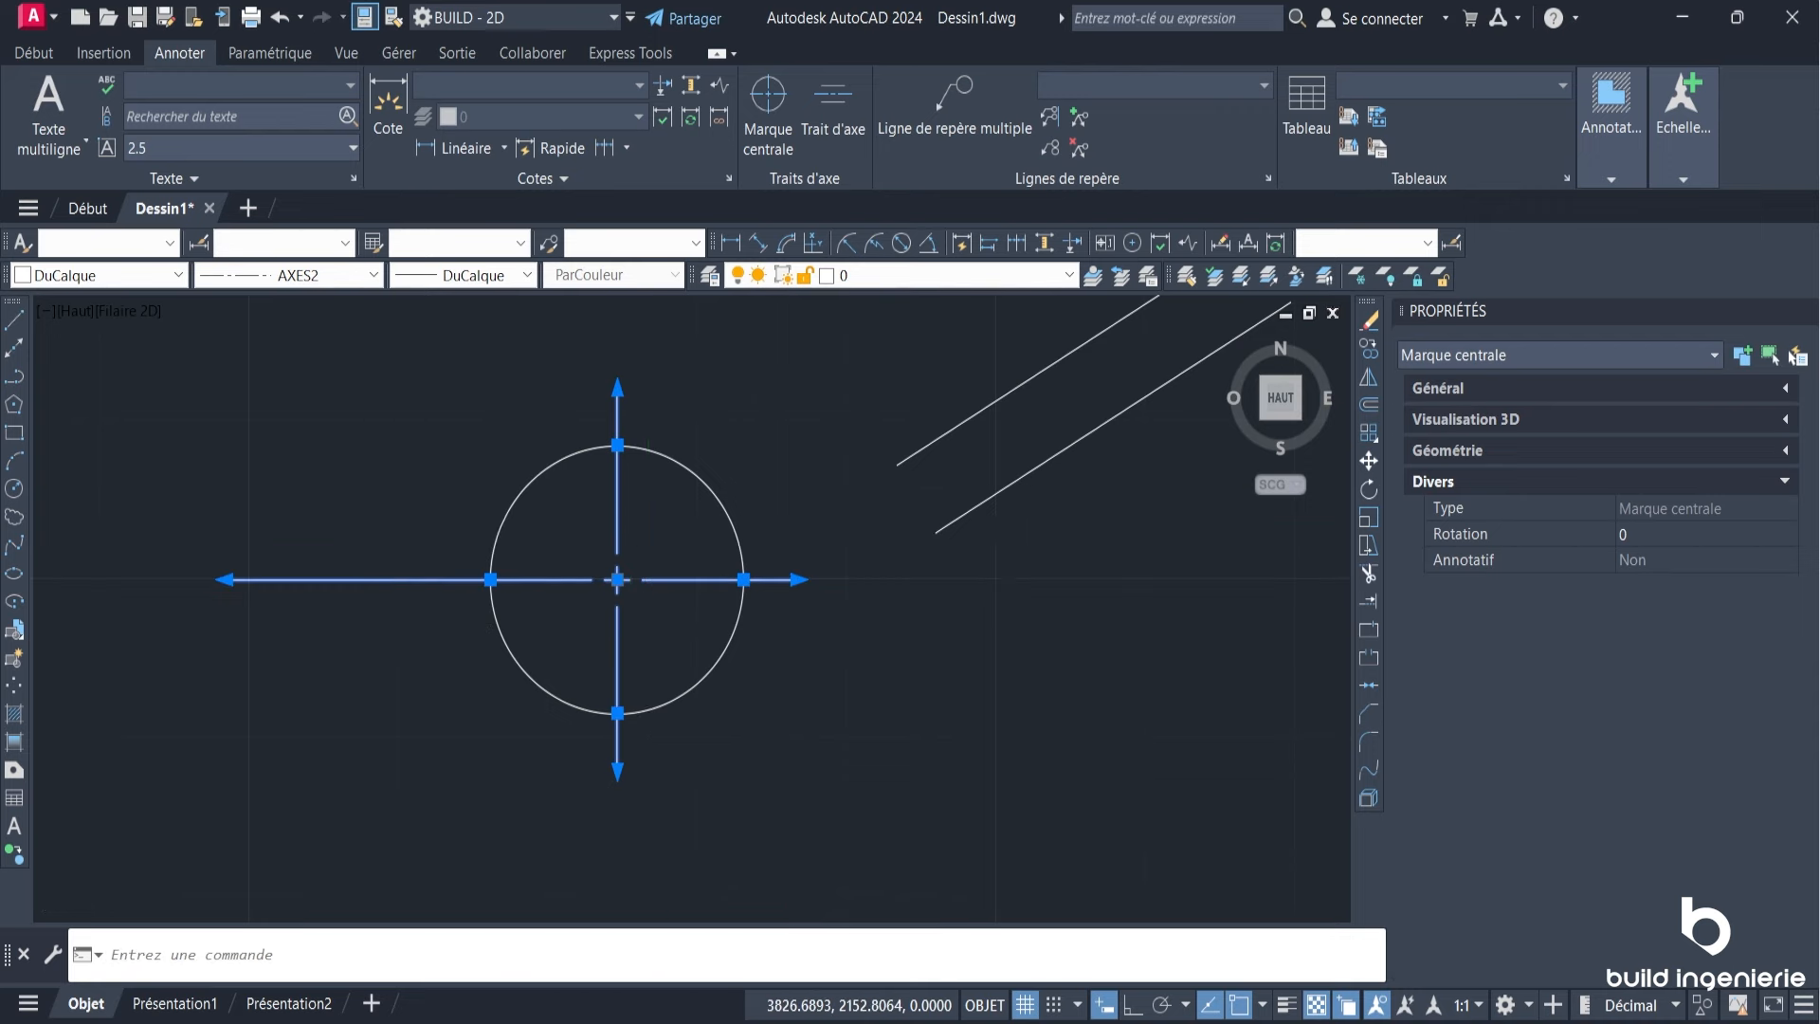
pyautogui.scroll(-2, 646, 532)
pyautogui.click(629, 441)
pyautogui.click(628, 331)
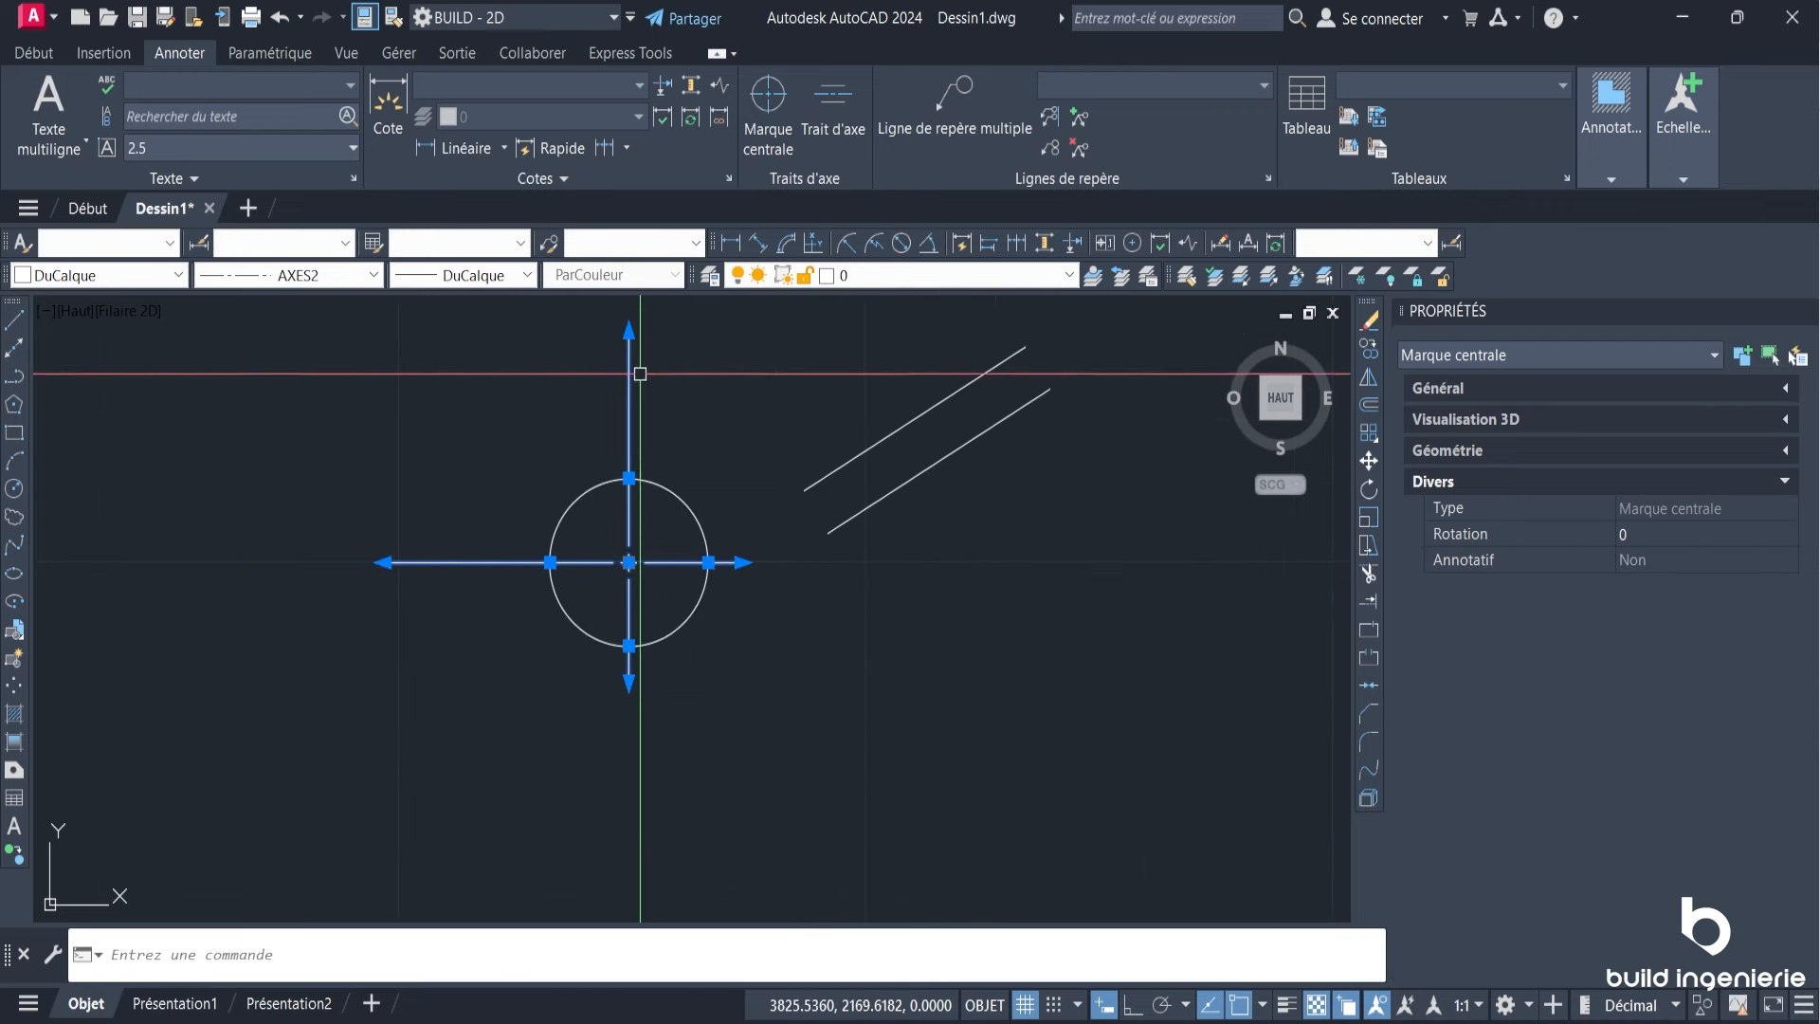
pyautogui.click(744, 562)
pyautogui.click(891, 574)
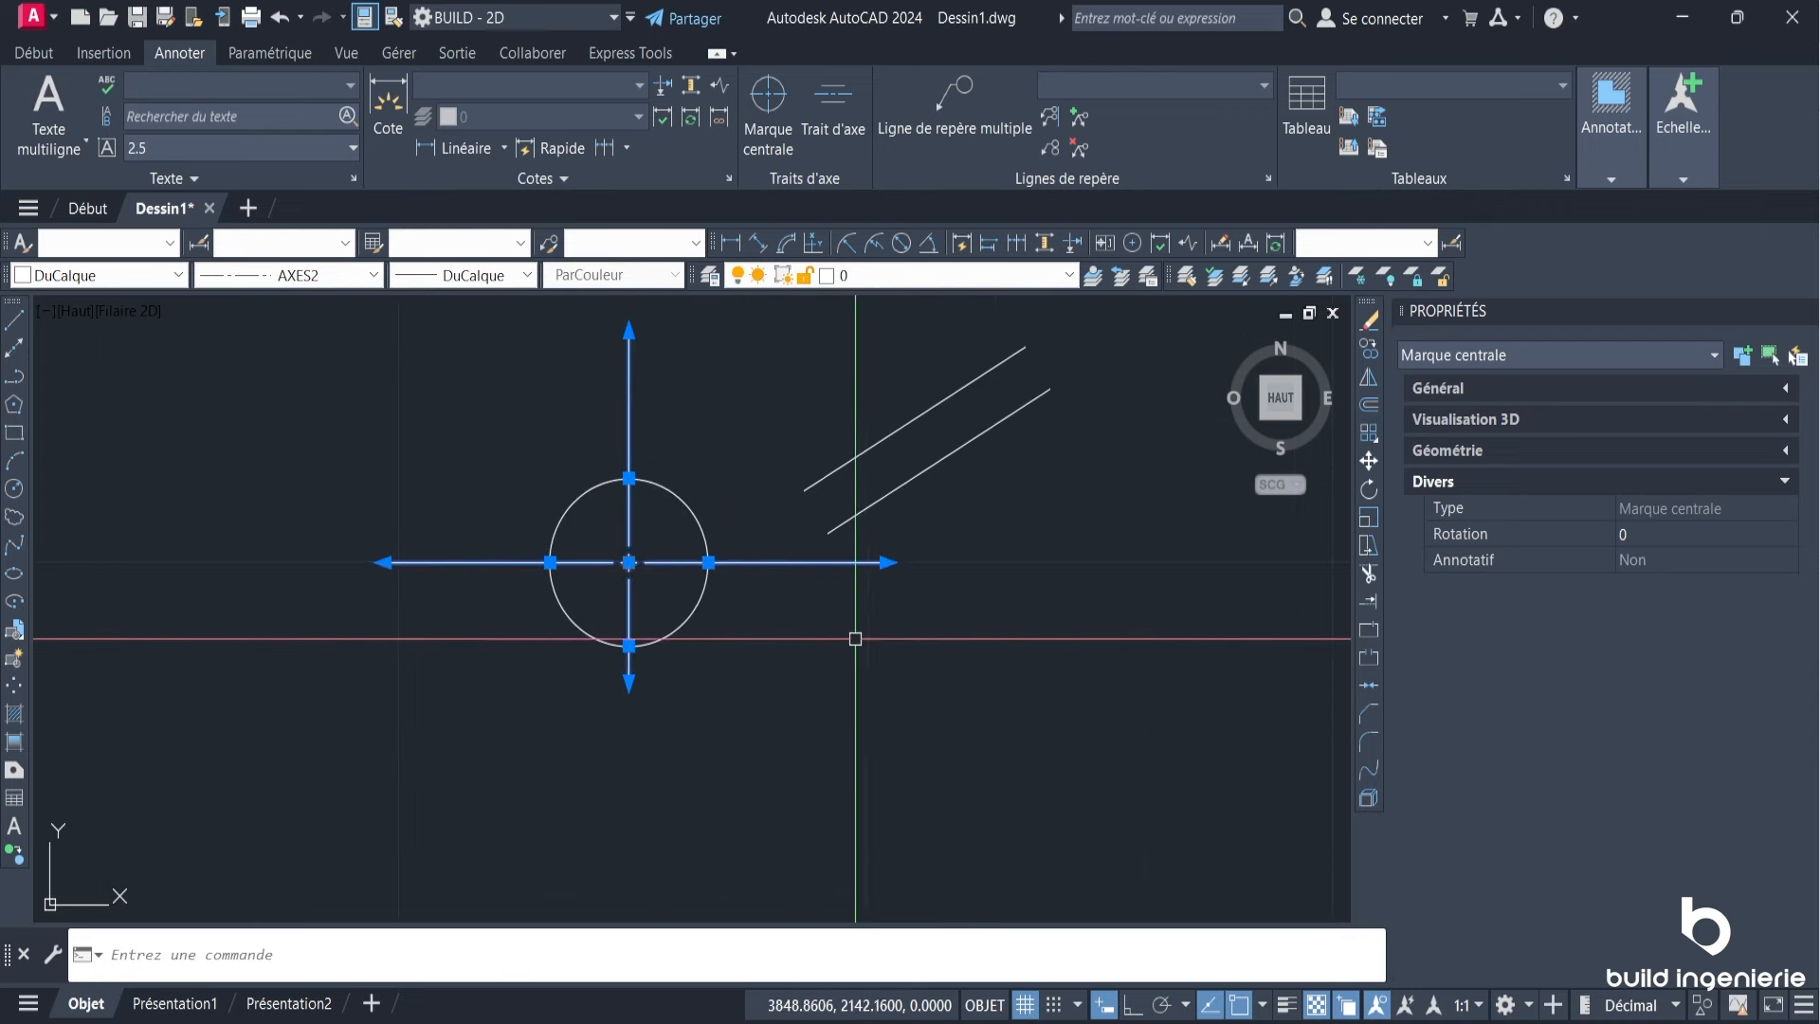
pyautogui.click(628, 690)
pyautogui.click(626, 689)
pyautogui.click(627, 683)
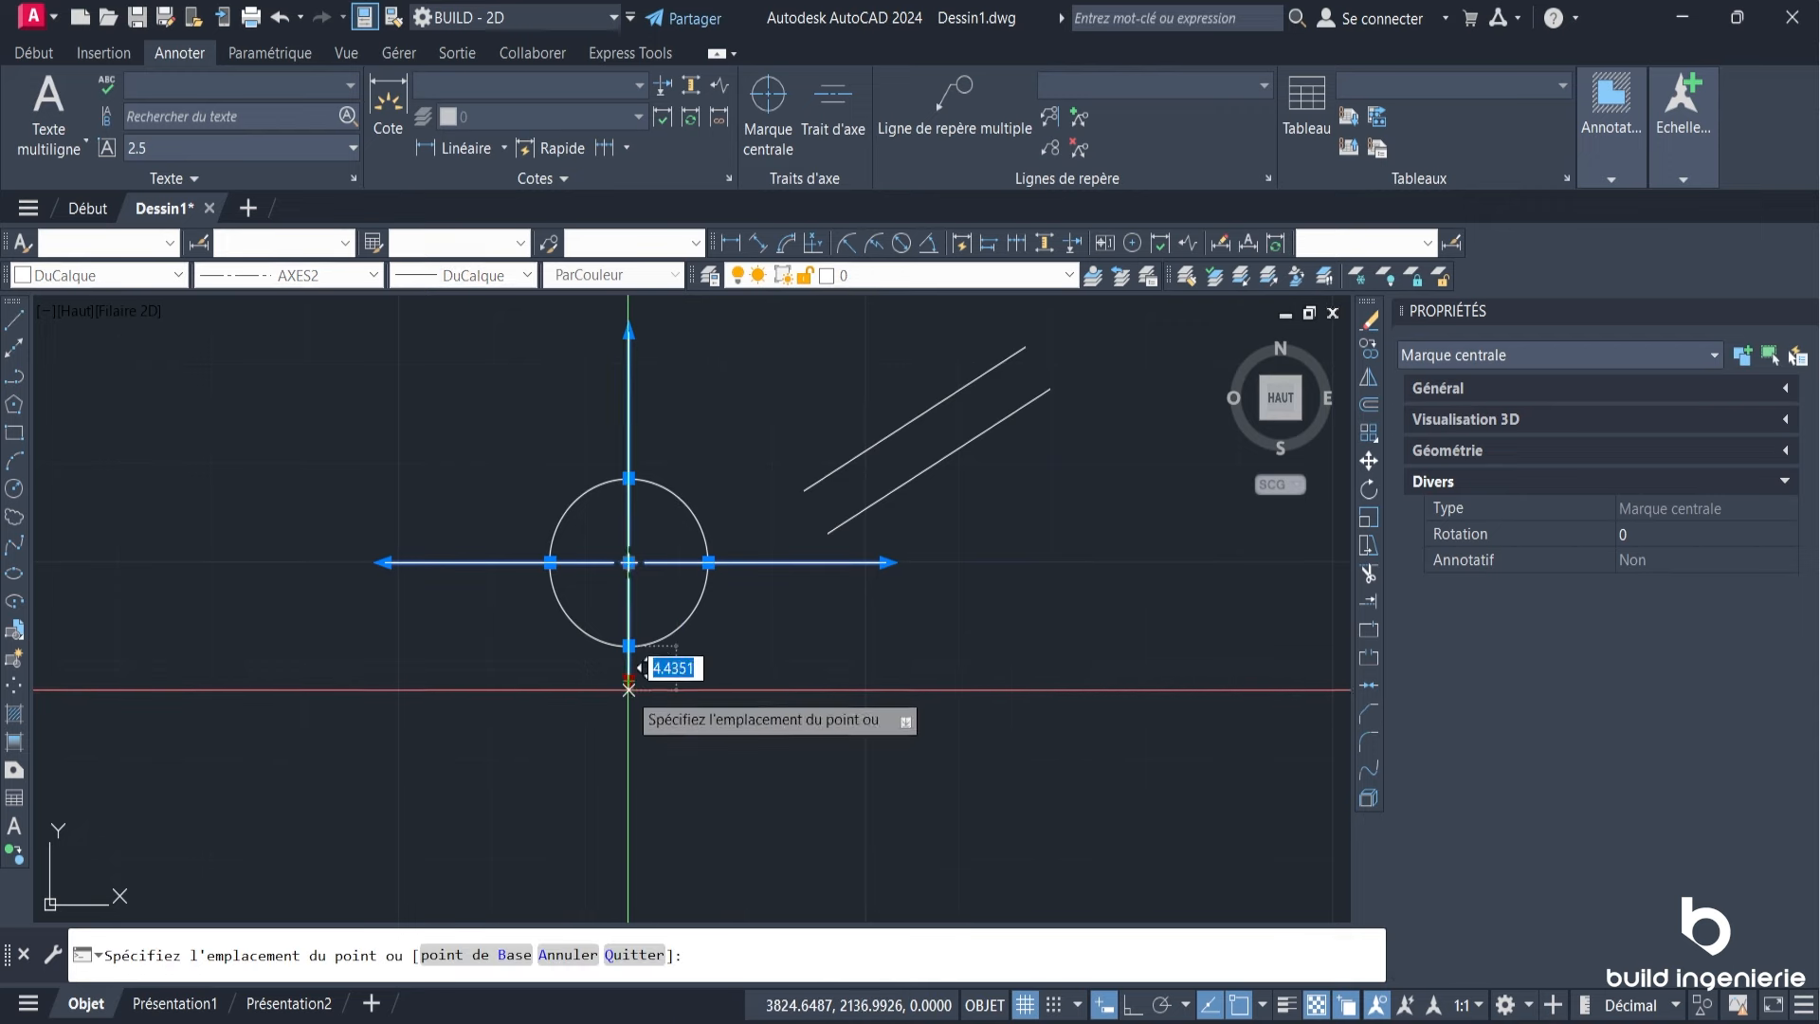
pyautogui.click(629, 790)
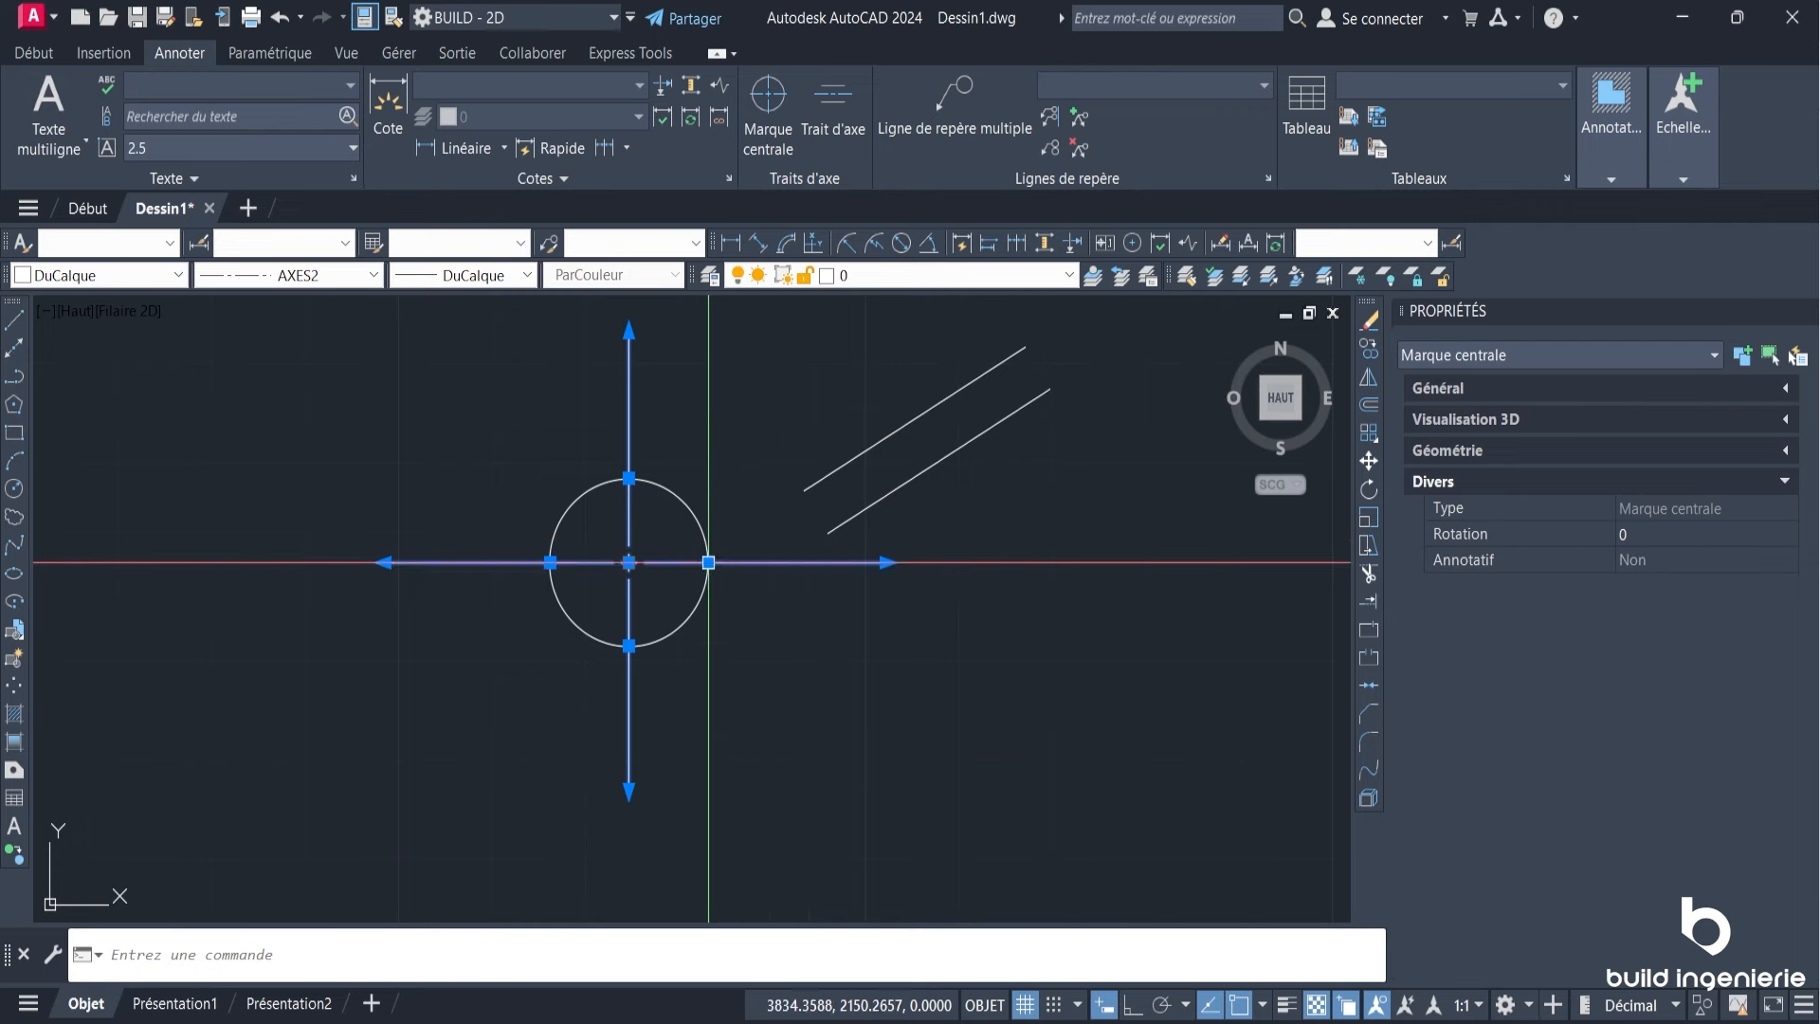
# Step: Move the centre mark's right and left square grips outward from the circle's edge, and deselect the mark
pyautogui.click(708, 562)
pyautogui.click(768, 563)
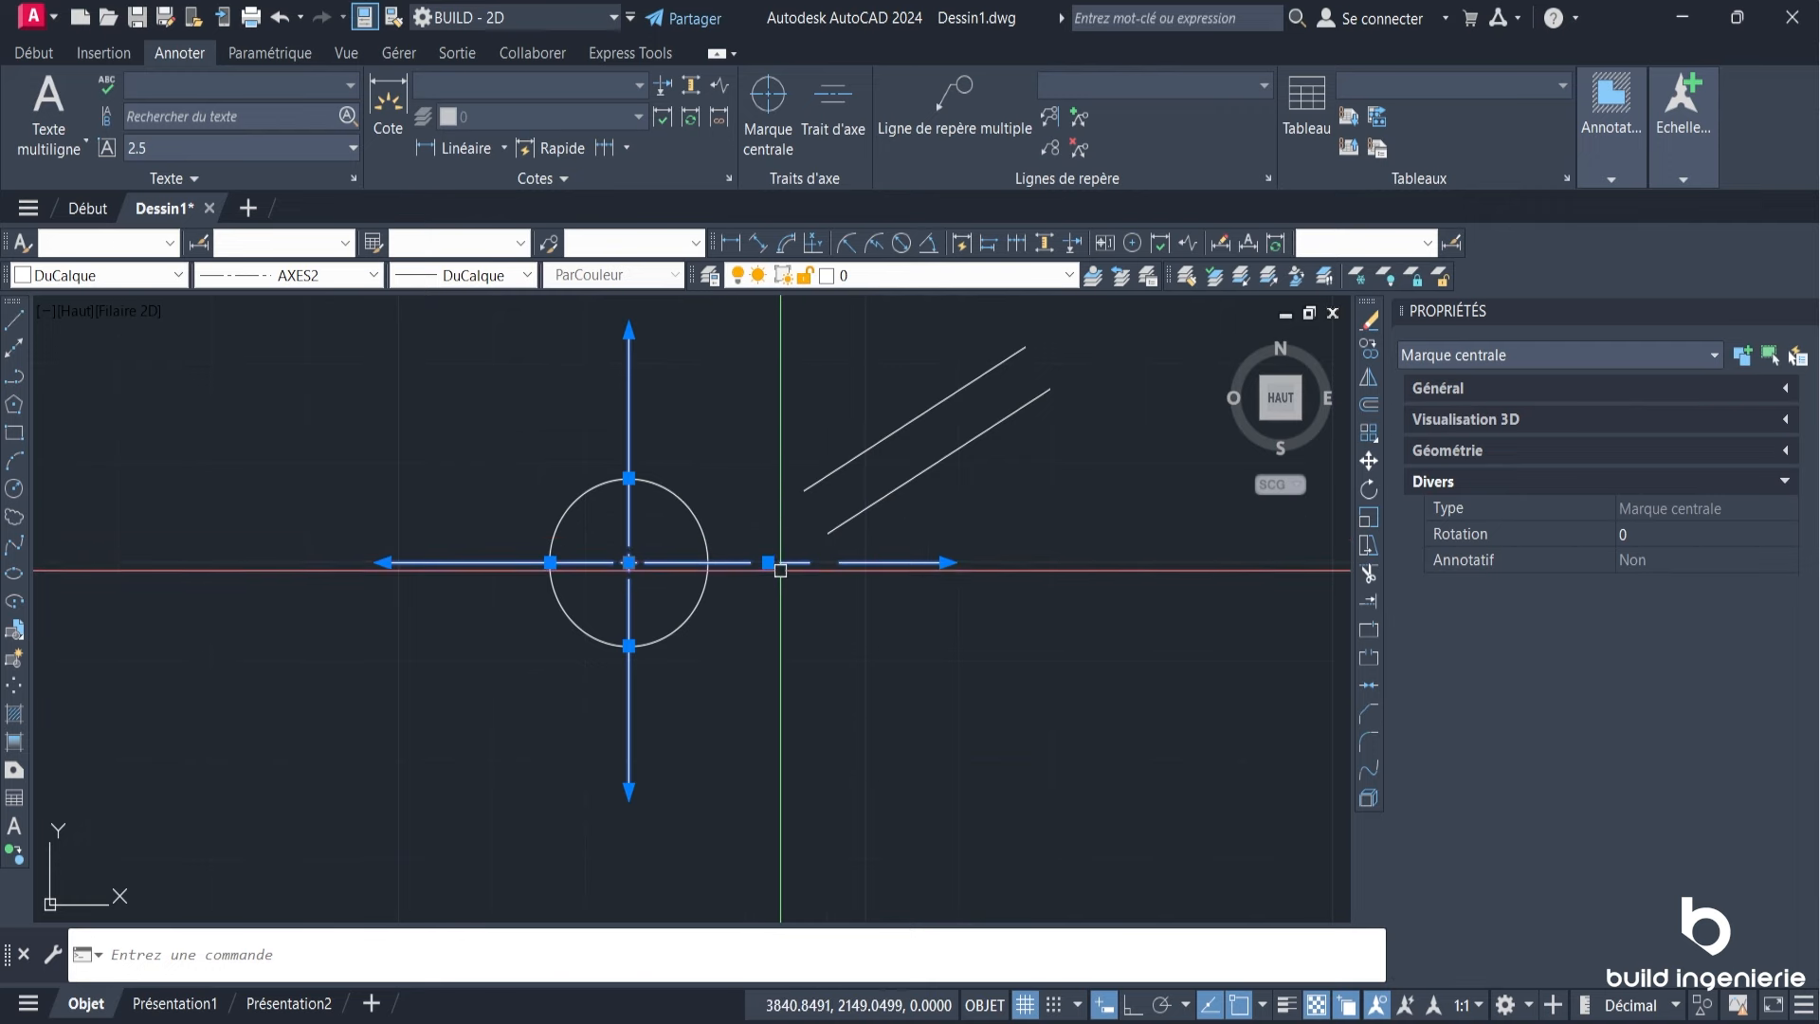
pyautogui.click(768, 563)
pyautogui.press('Escape')
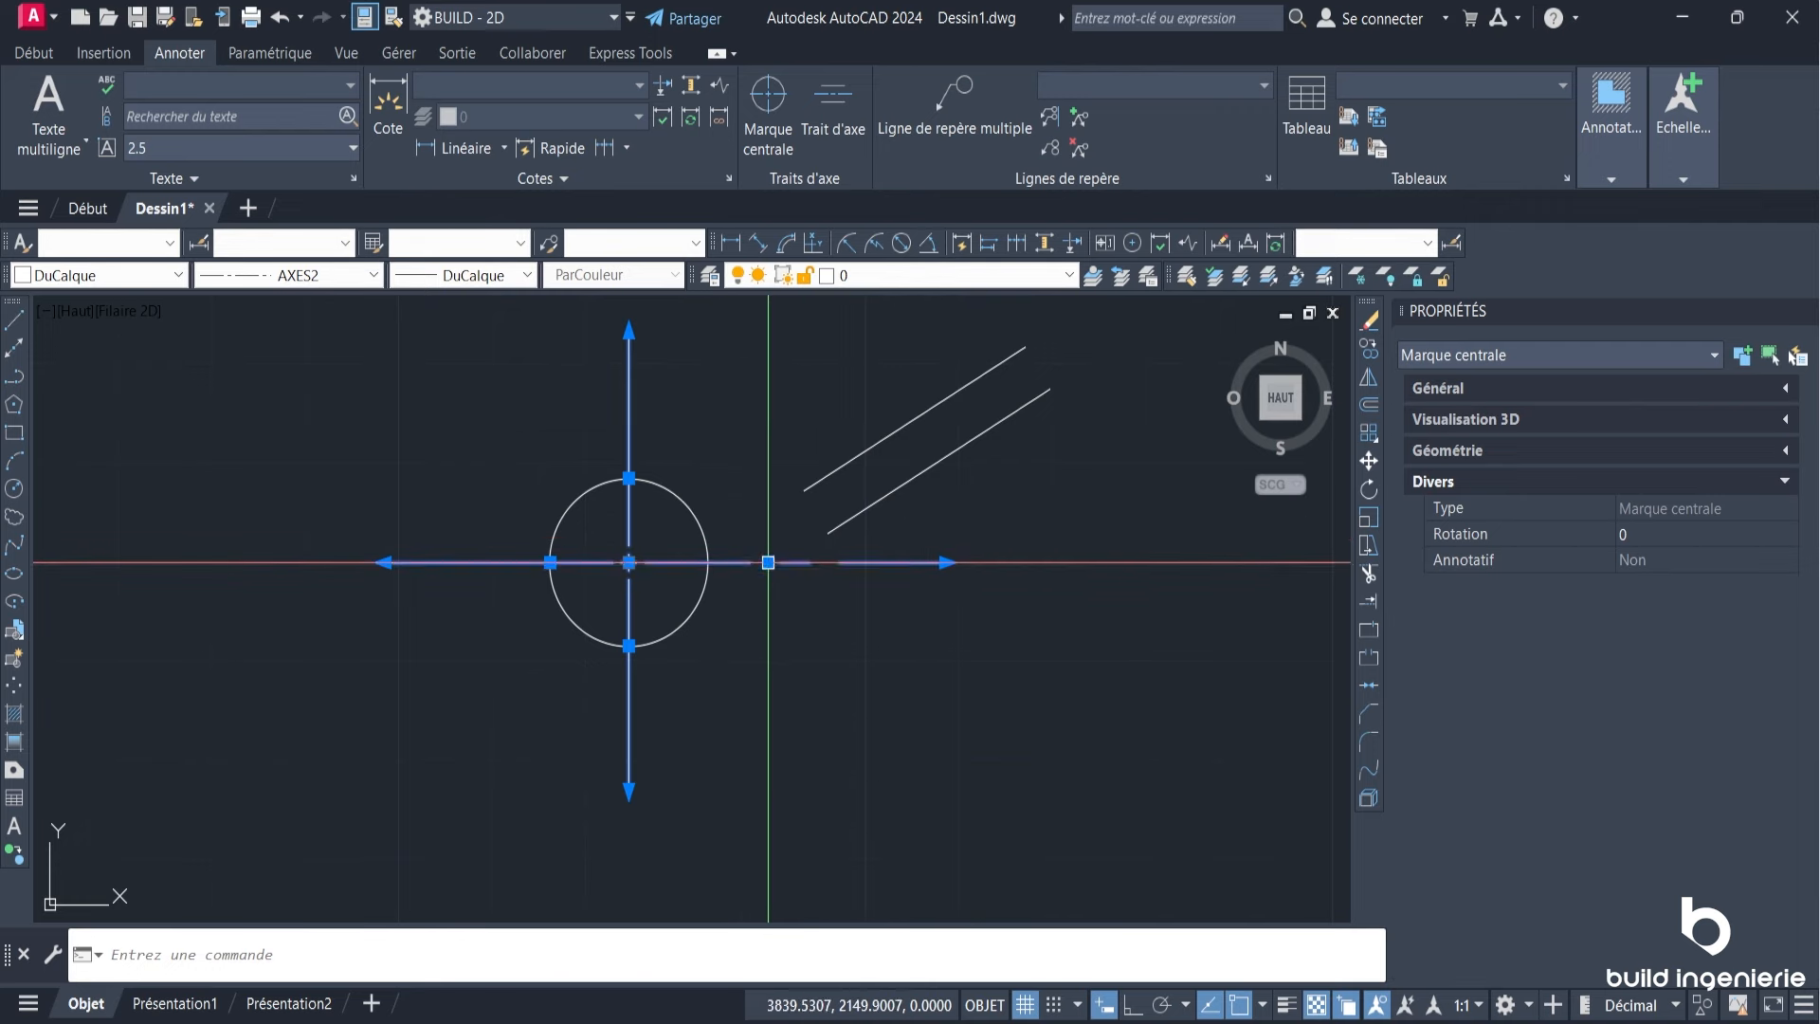
pyautogui.click(550, 562)
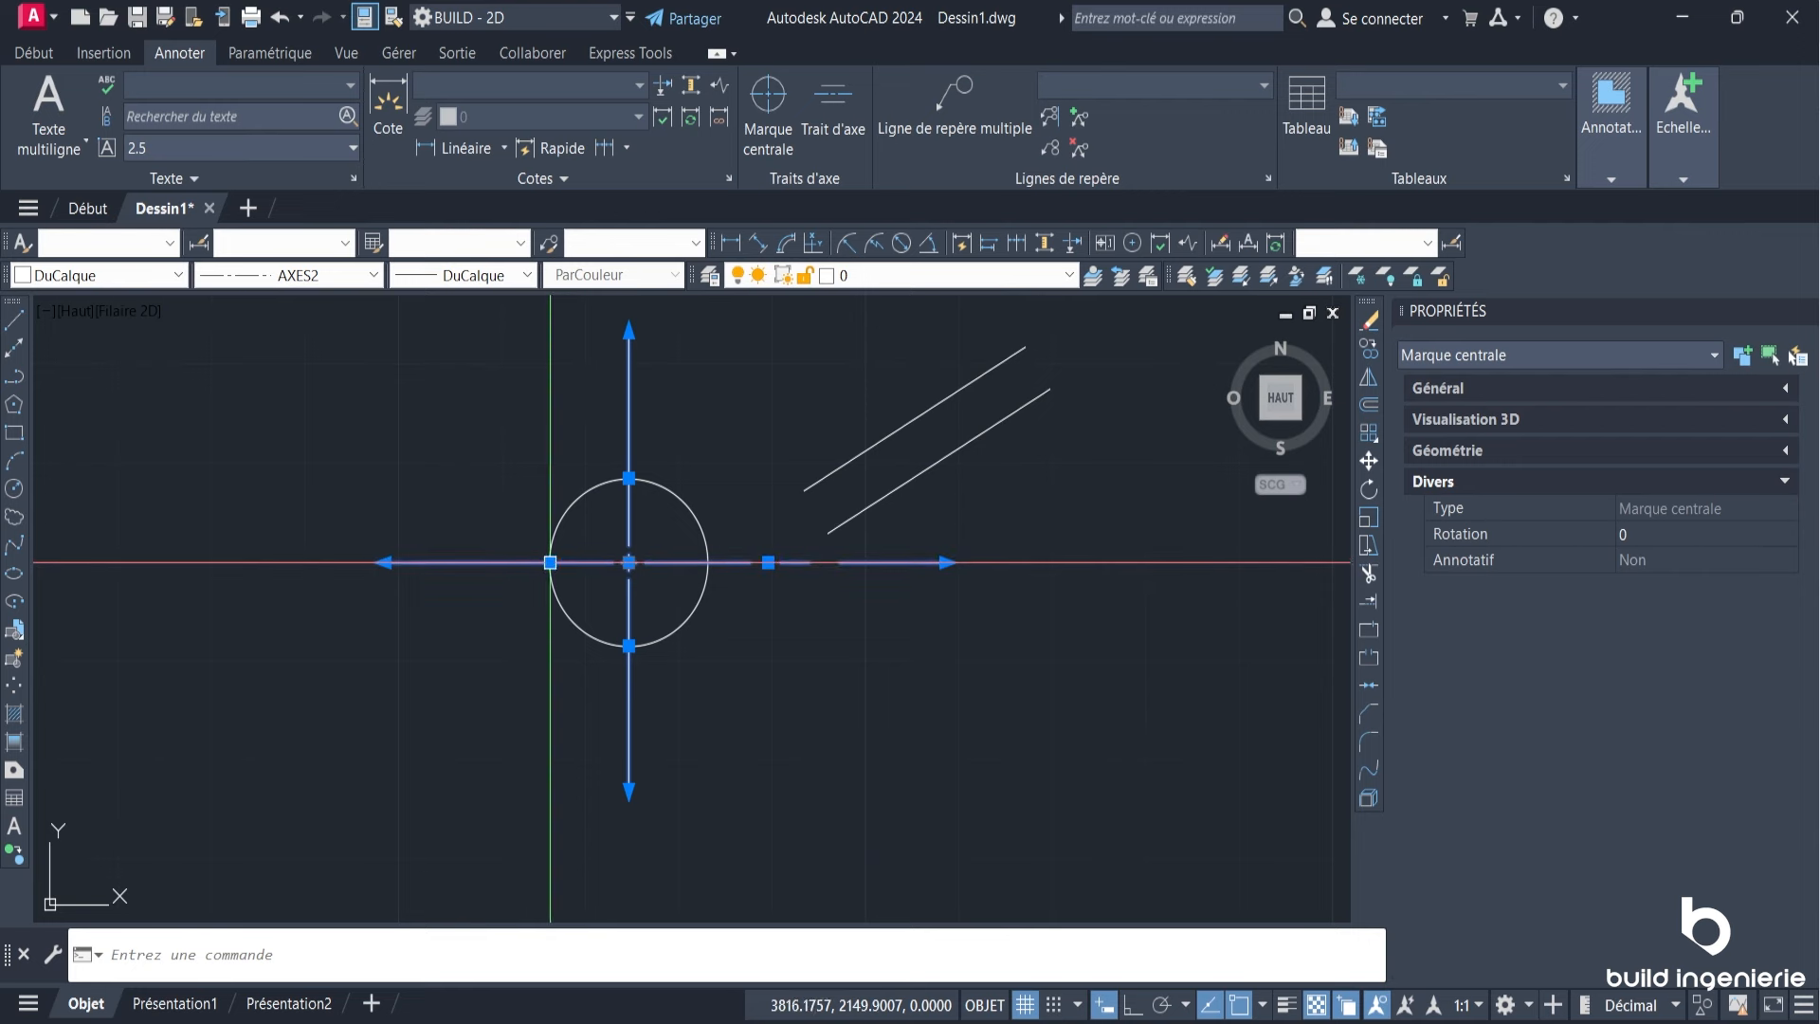
pyautogui.click(481, 562)
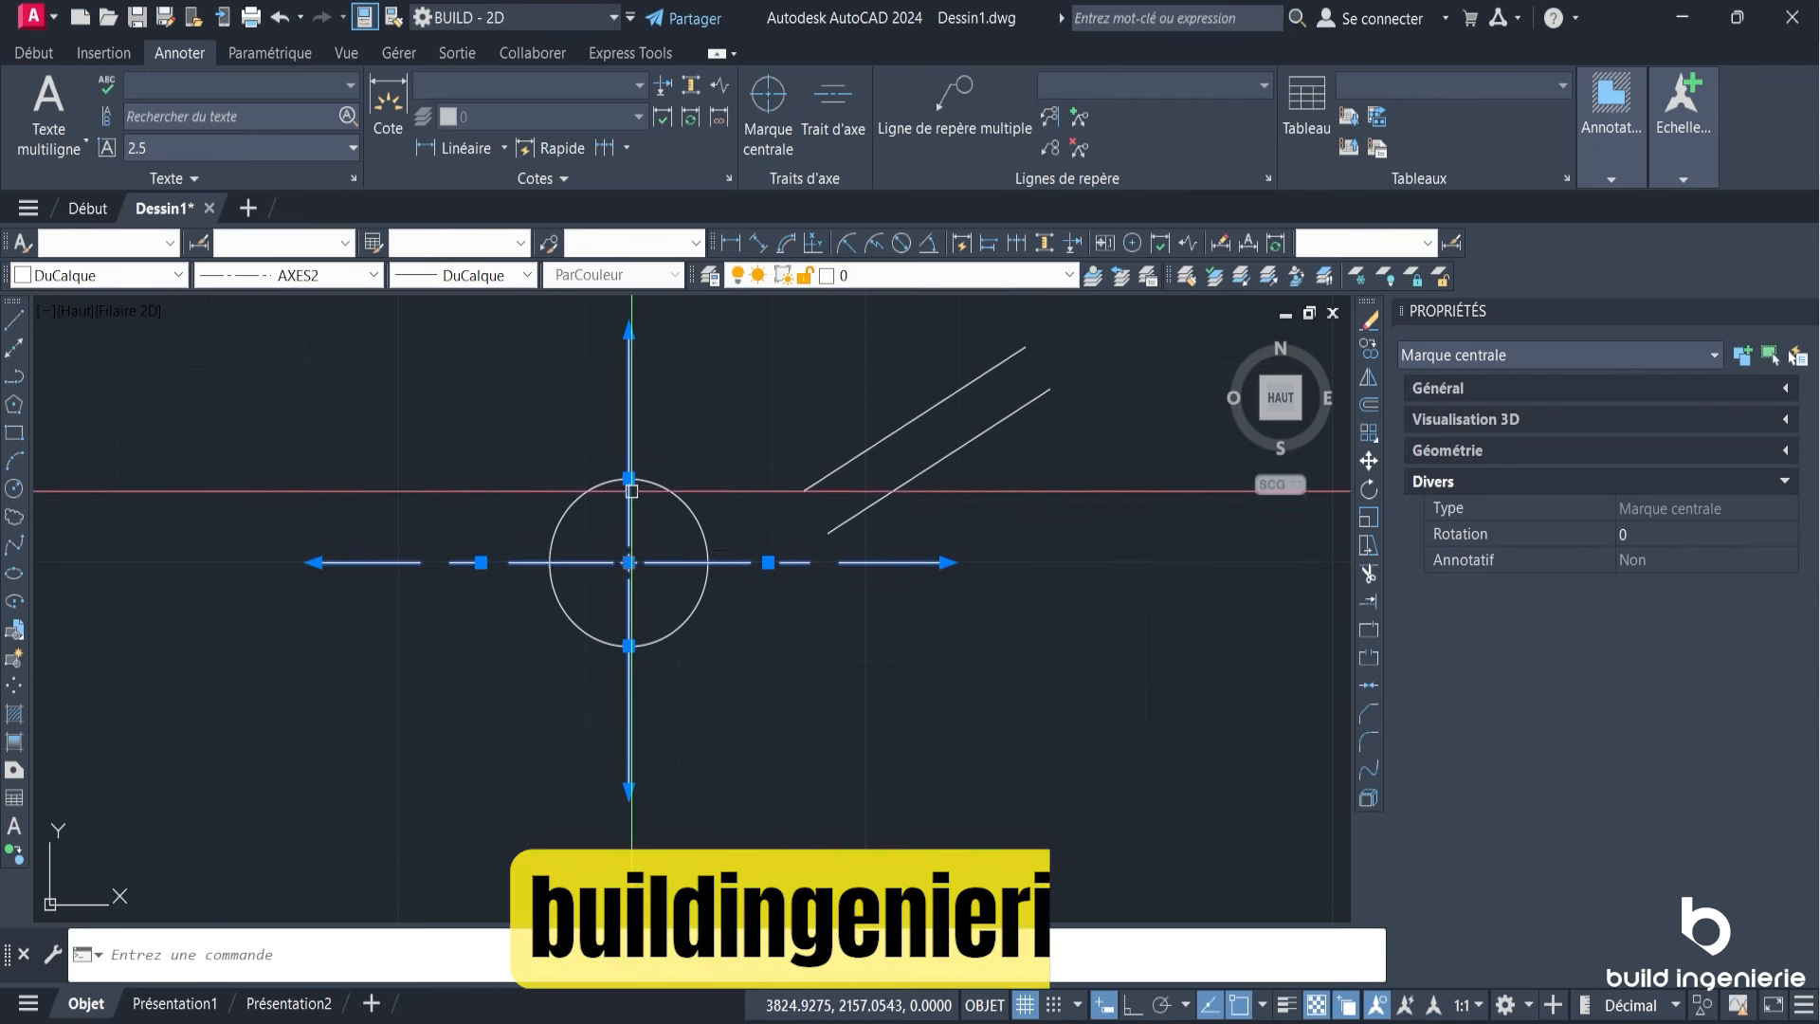
pyautogui.press('Escape')
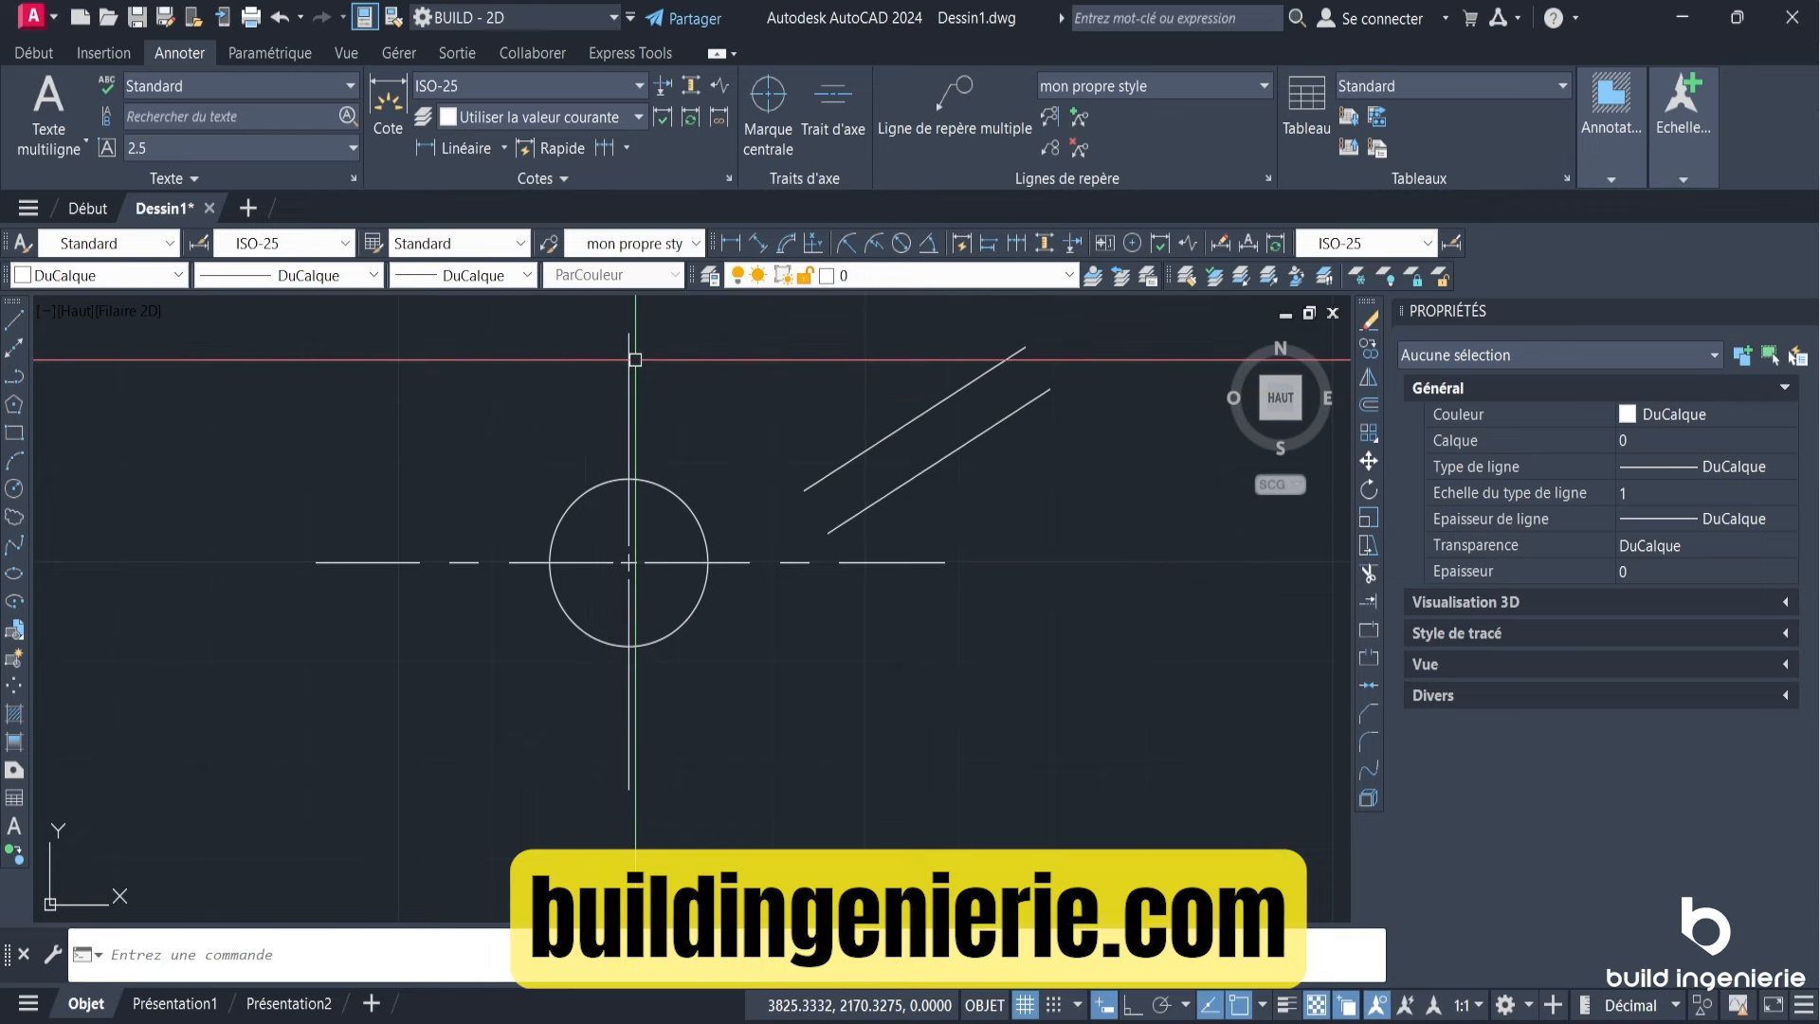
pyautogui.scroll(4, 432, 545)
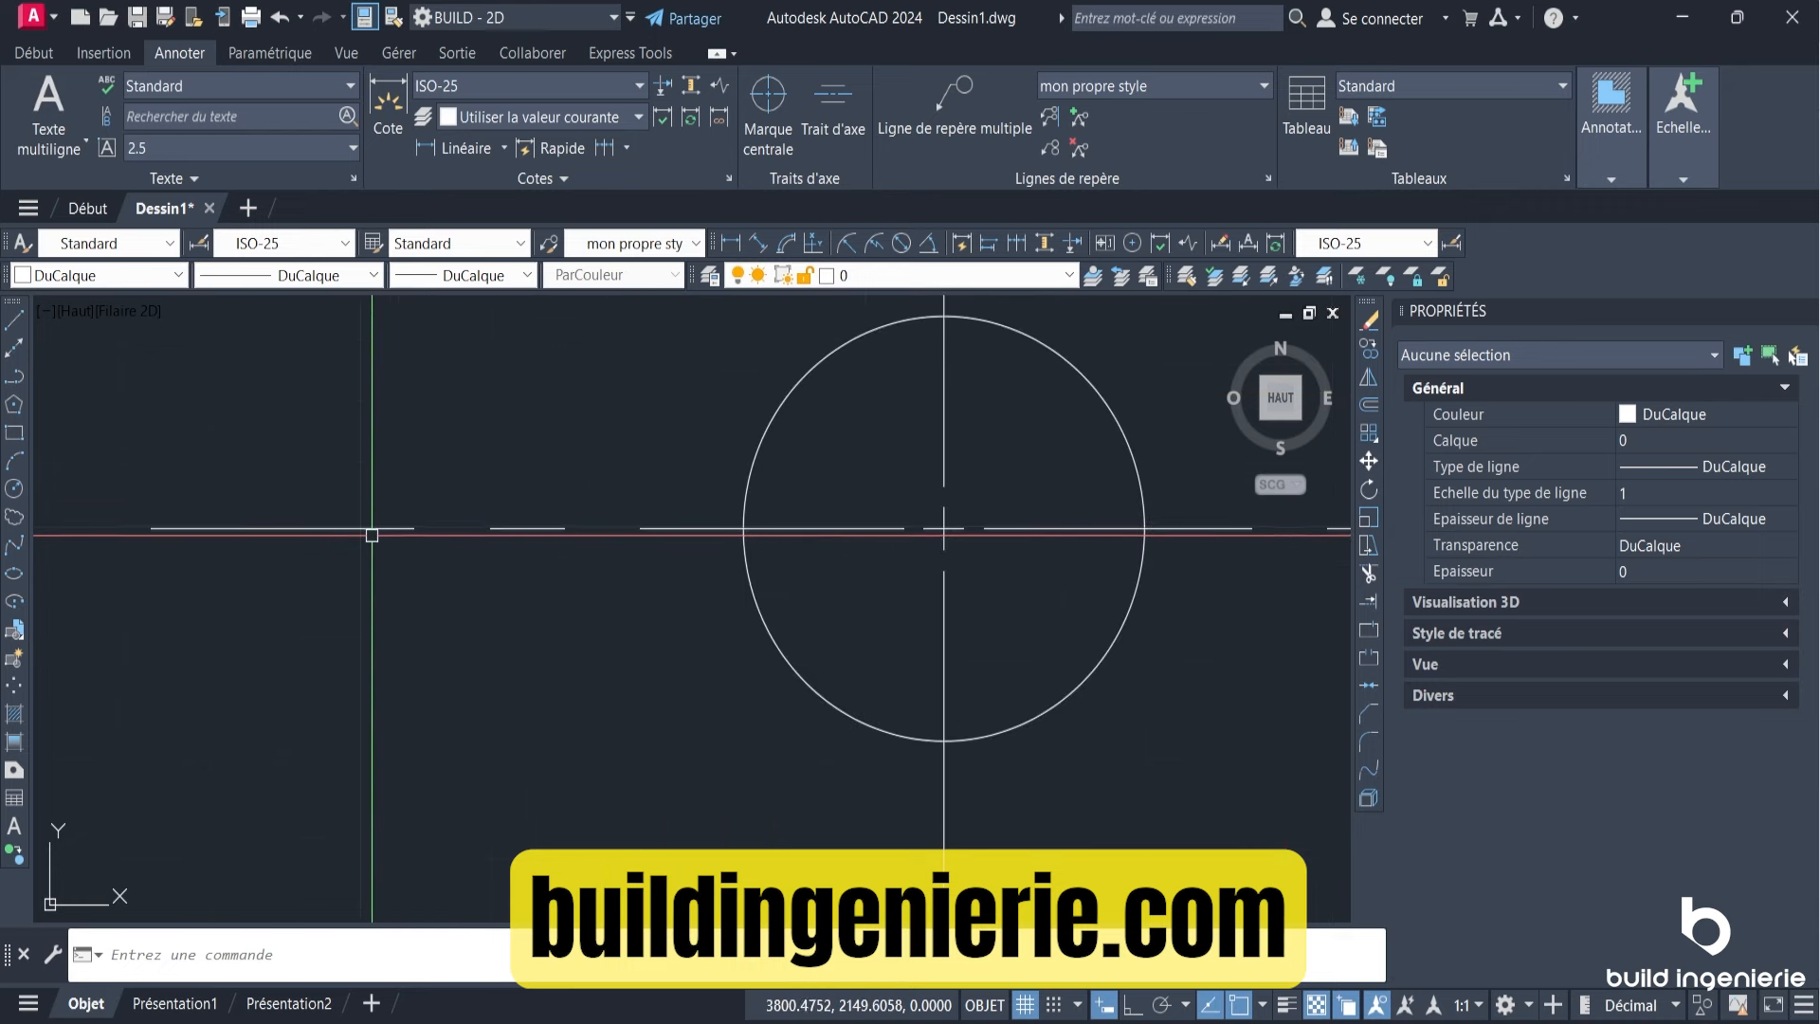
# Step: Select the circle's centre mark and examine its general properties, such as line type and line type scale
pyautogui.scroll(-2, 498, 530)
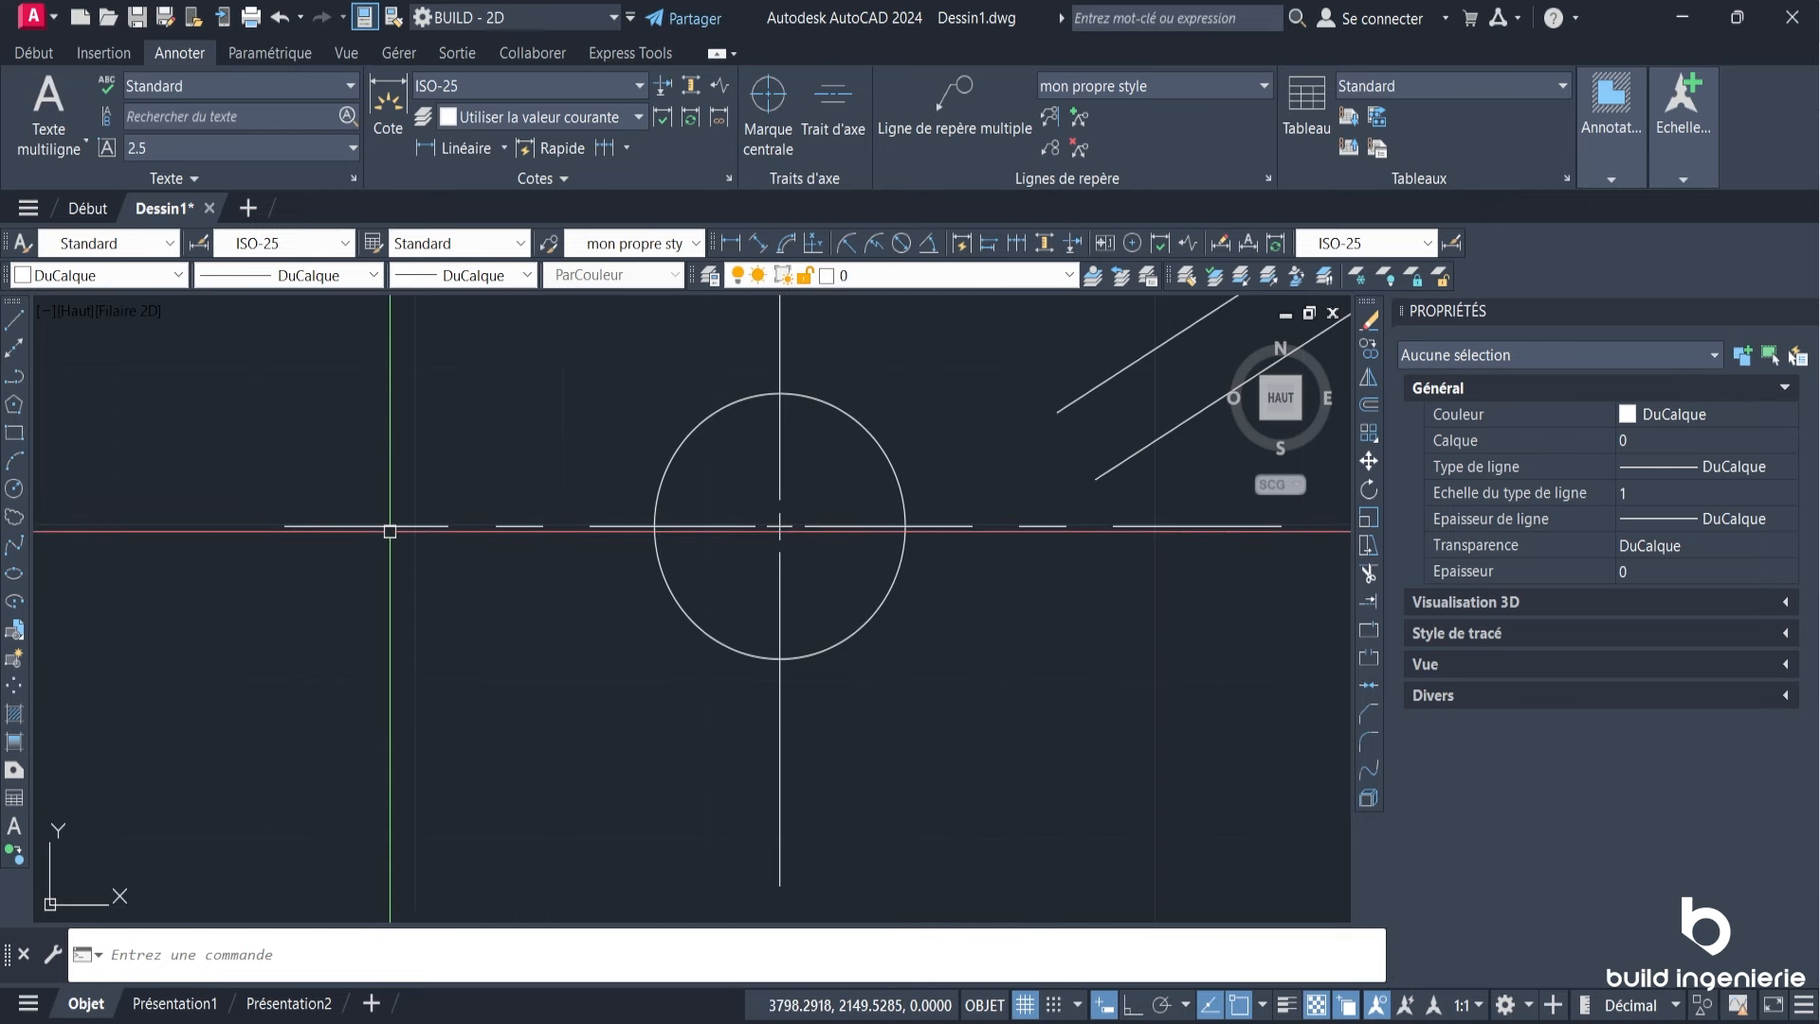
pyautogui.click(775, 525)
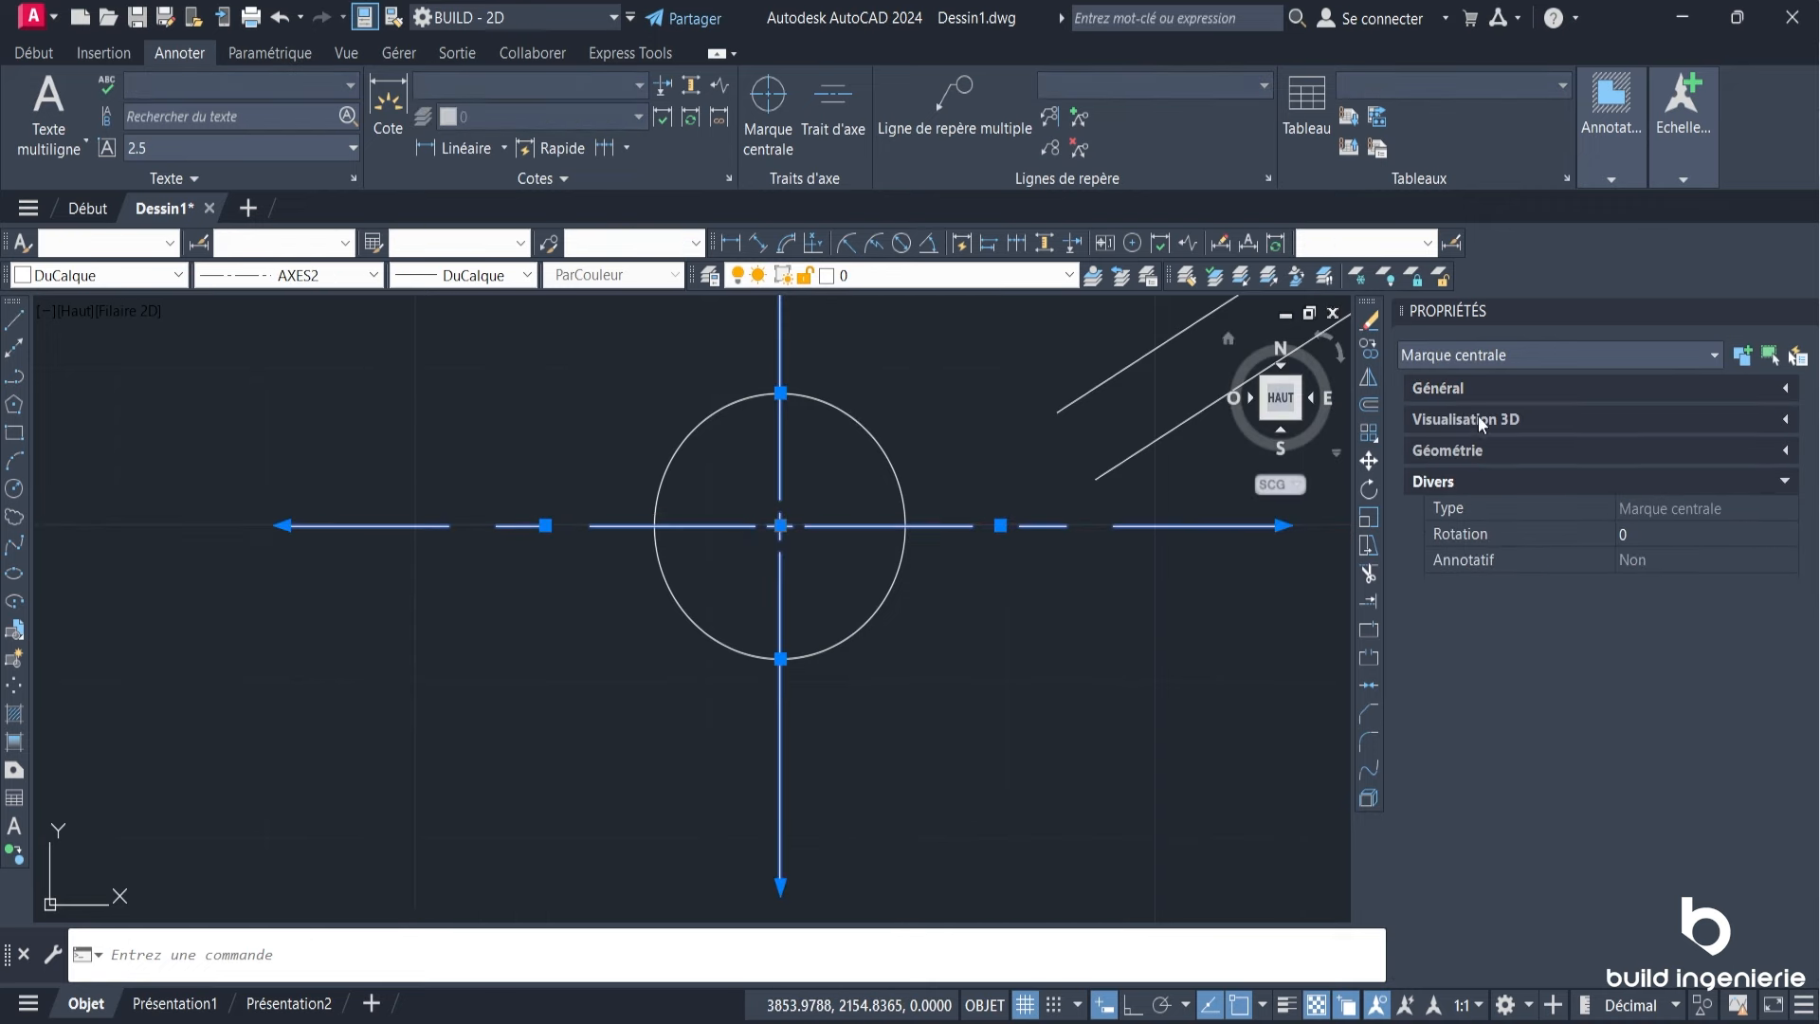
pyautogui.click(1781, 389)
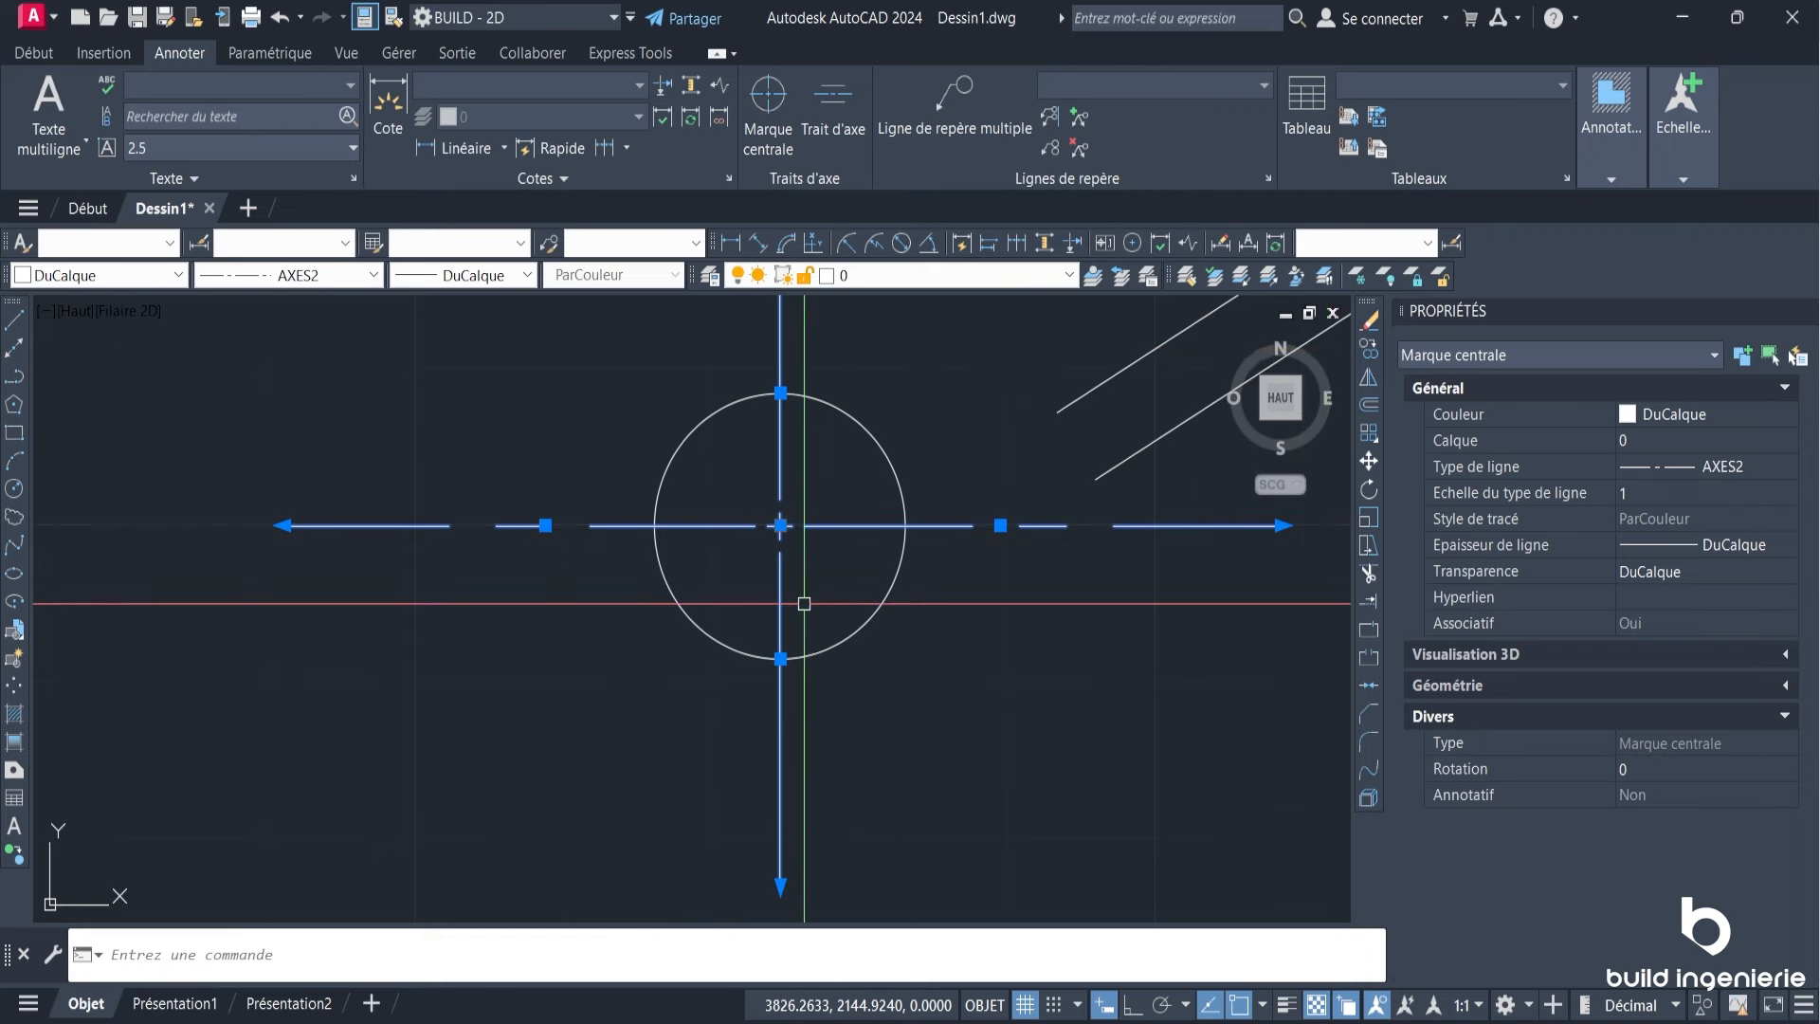
# Step: Undo the grip edits on the centre mark's extensions, and check the mark's line type in its properties
pyautogui.hotkey('ctrl', 'z')
pyautogui.hotkey('ctrl', 'z')
pyautogui.hotkey('ctrl', 'z')
pyautogui.hotkey('ctrl', 'z')
pyautogui.hotkey('ctrl', 'z')
pyautogui.hotkey('ctrl', 'z')
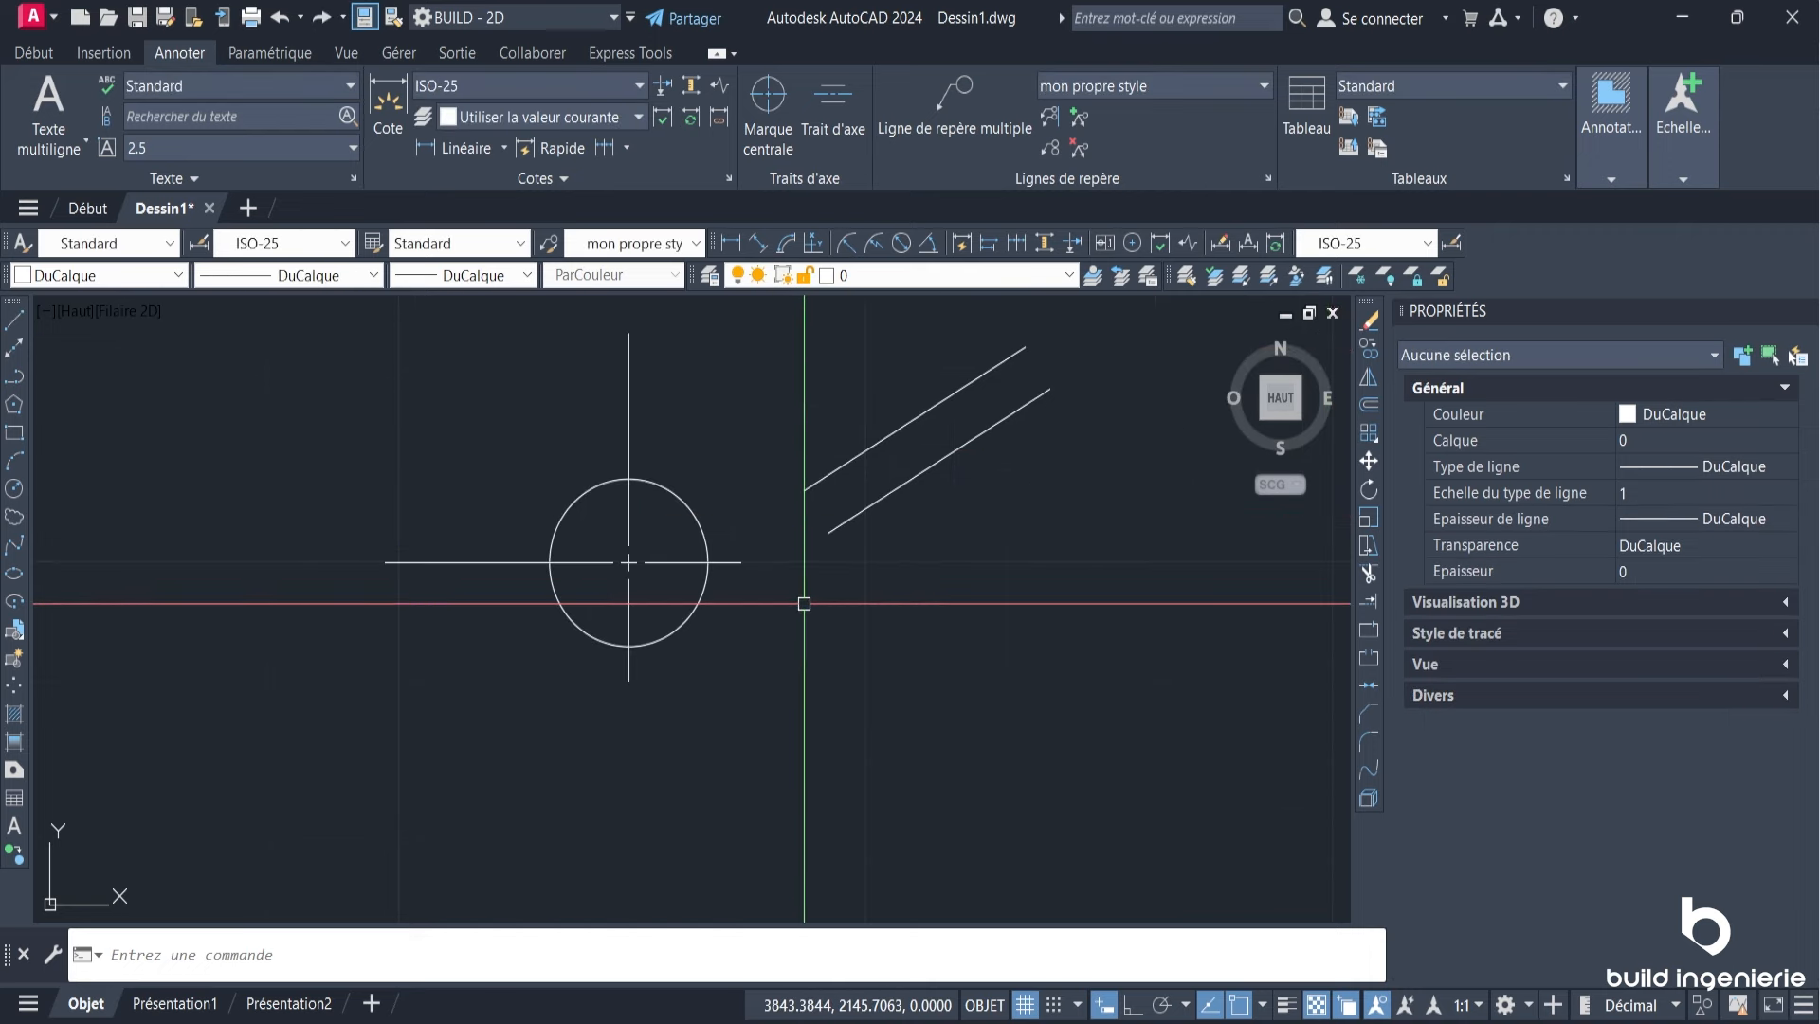
pyautogui.hotkey('ctrl', 'z')
pyautogui.click(654, 579)
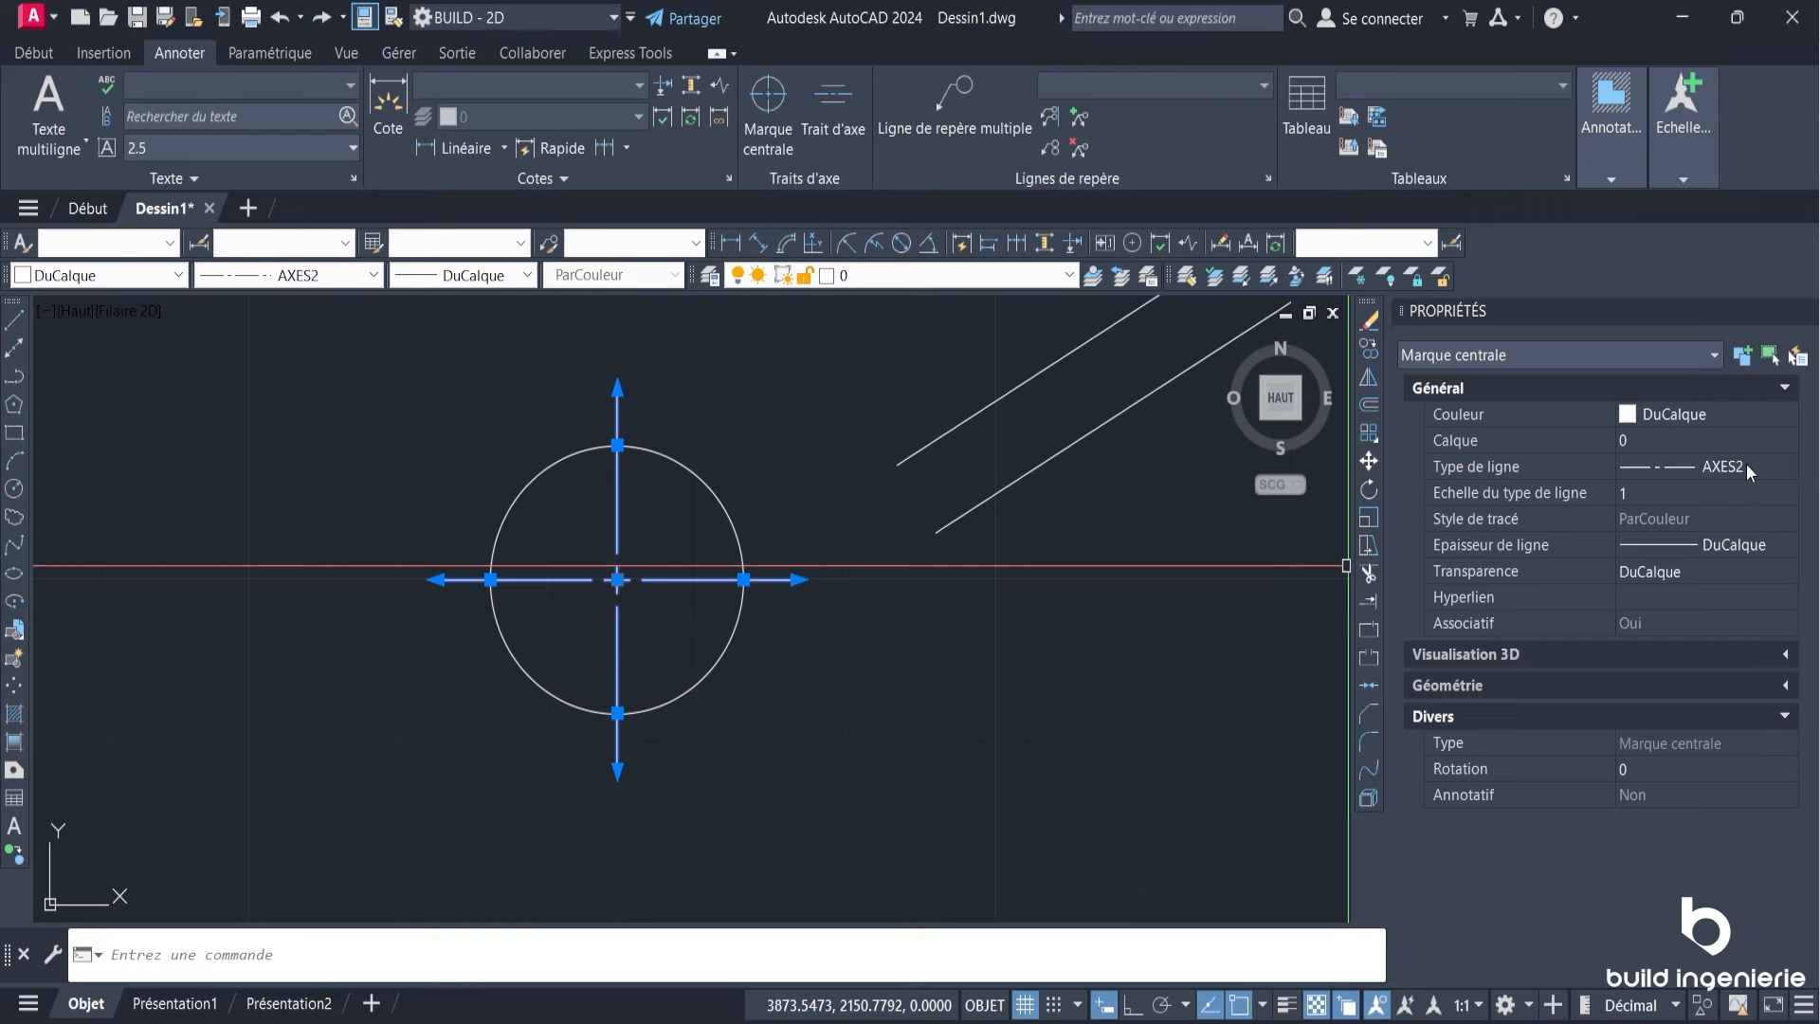
pyautogui.press('Escape')
# Step: Add a centreline between the two parallel diagonal lines
pyautogui.moveTo(833, 492); pyautogui.dragTo(613, 592, button='middle')
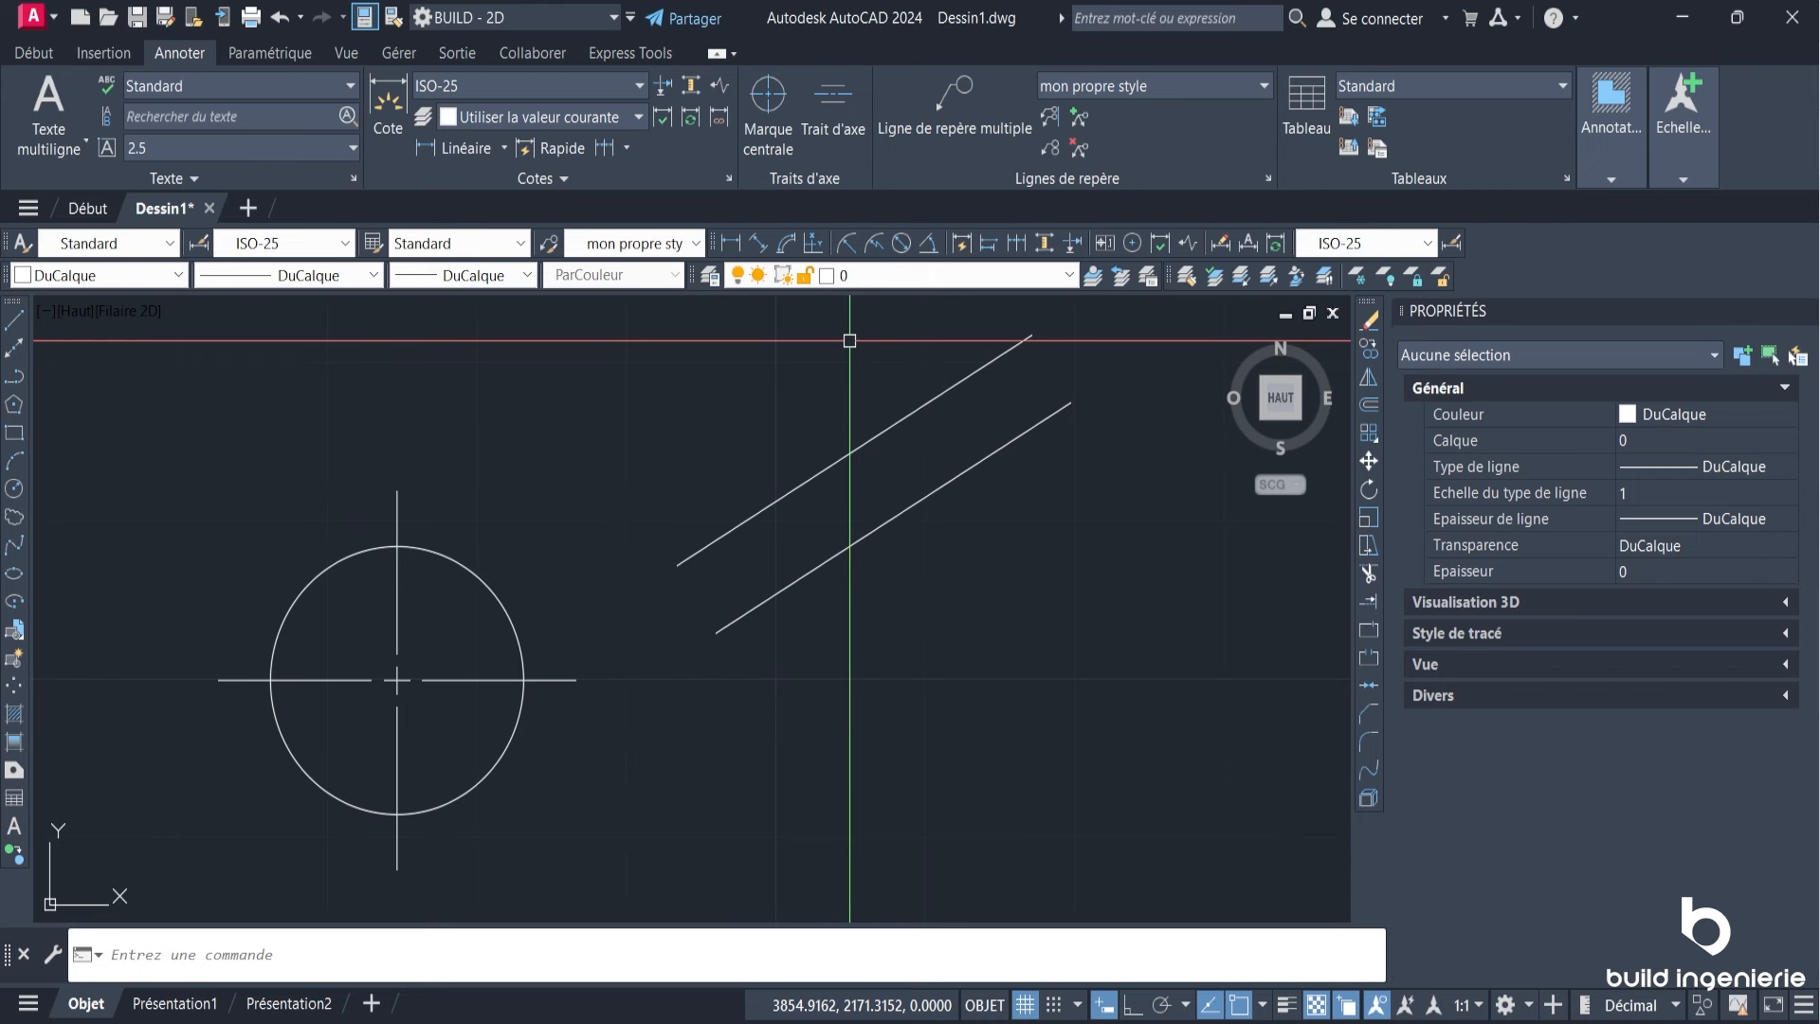
pyautogui.click(838, 93)
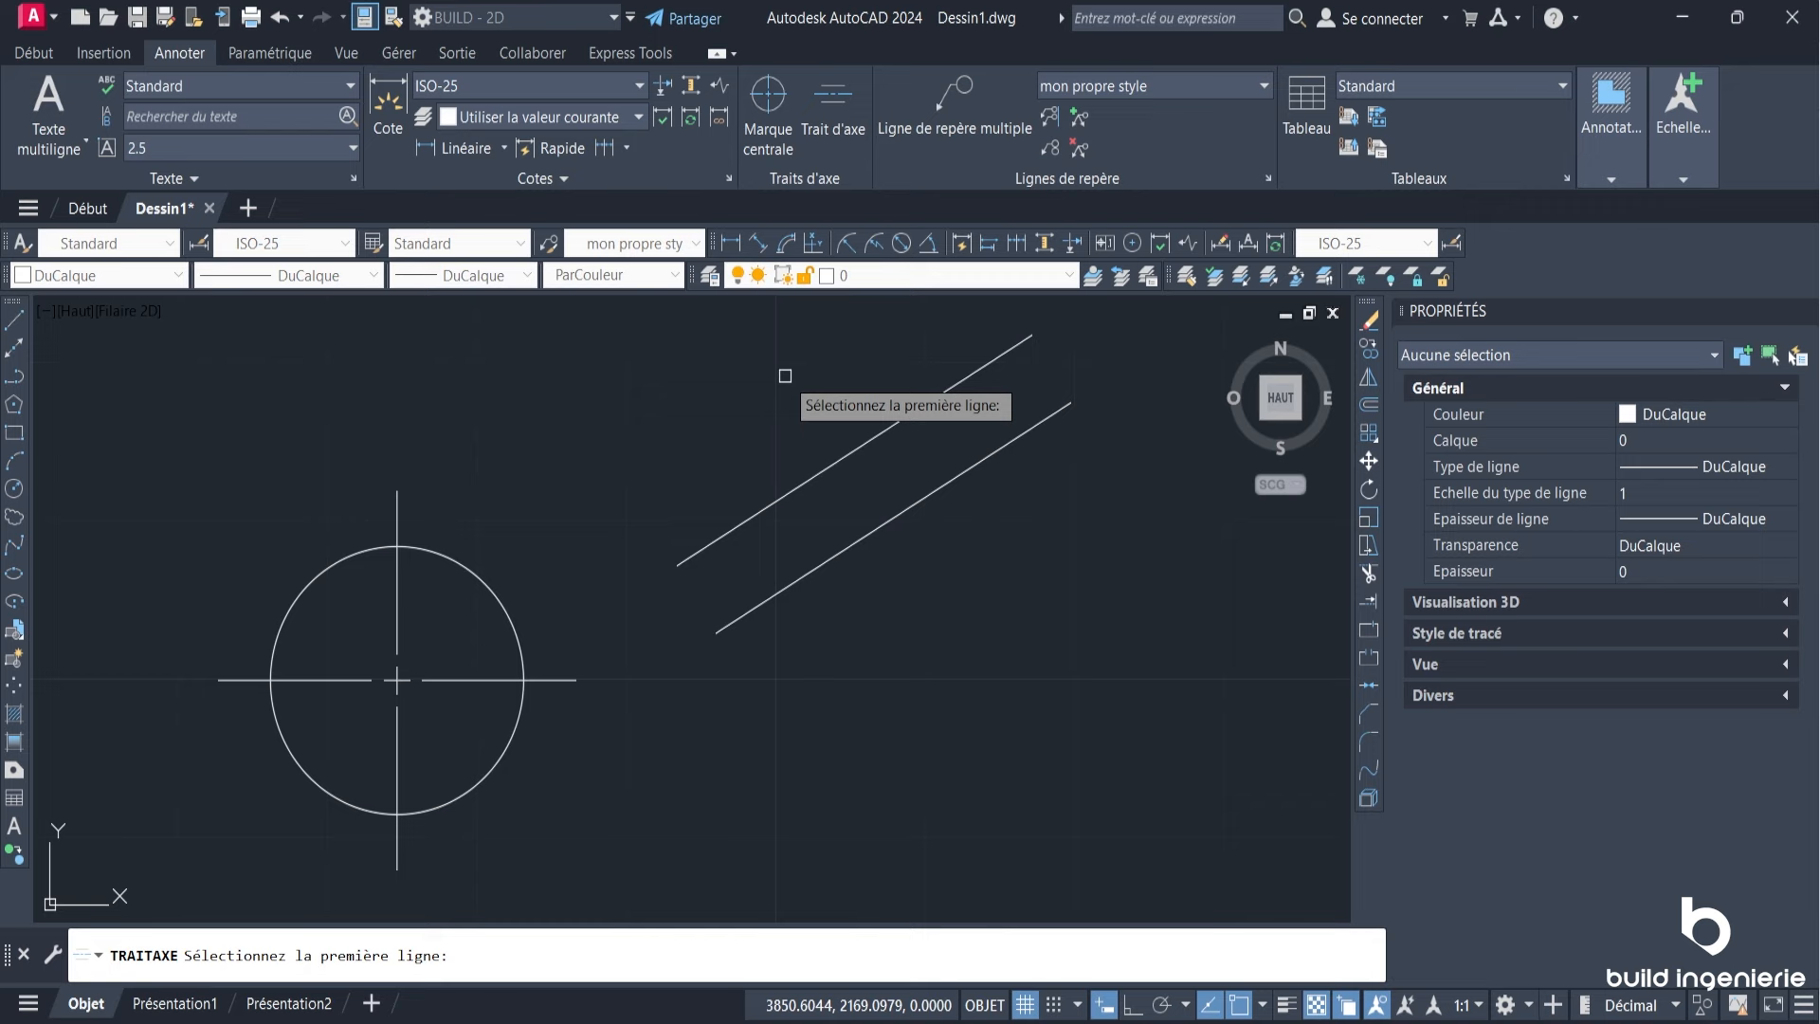
pyautogui.click(831, 468)
pyautogui.click(886, 524)
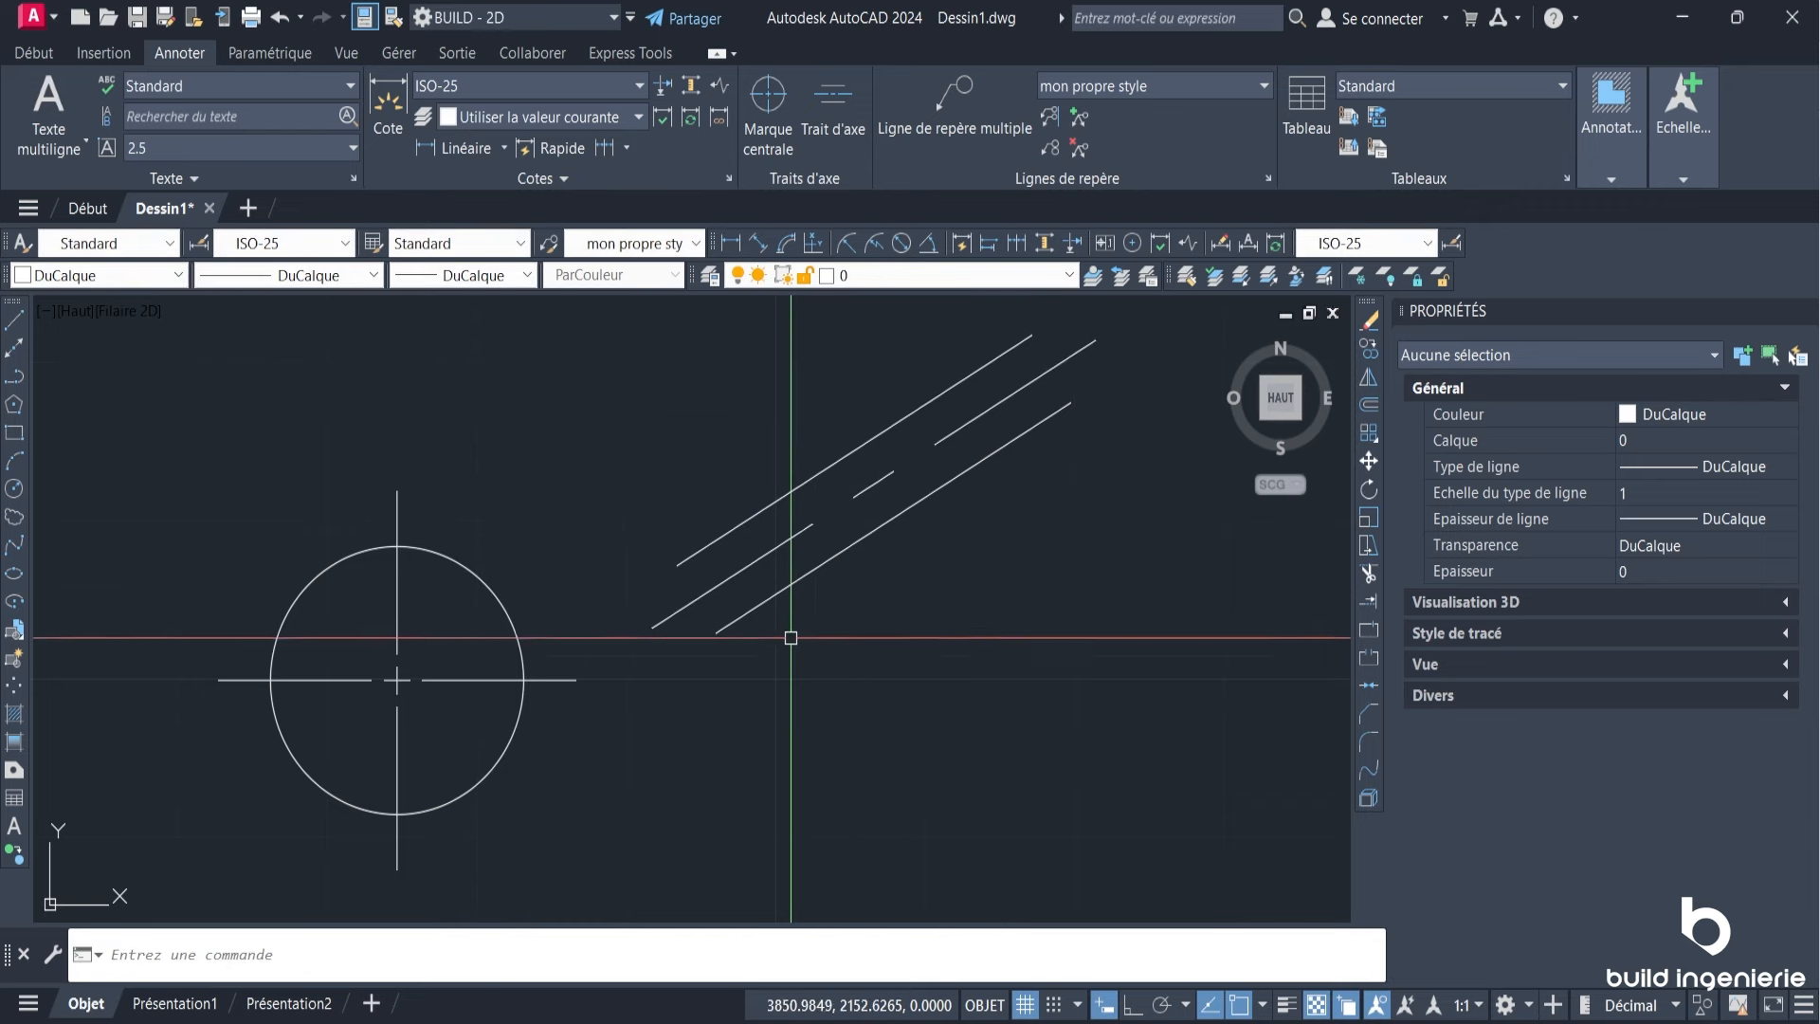
# Step: Try to stretch the centreline's upper end outward beyond the parallel lines with its square grip
pyautogui.click(1008, 395)
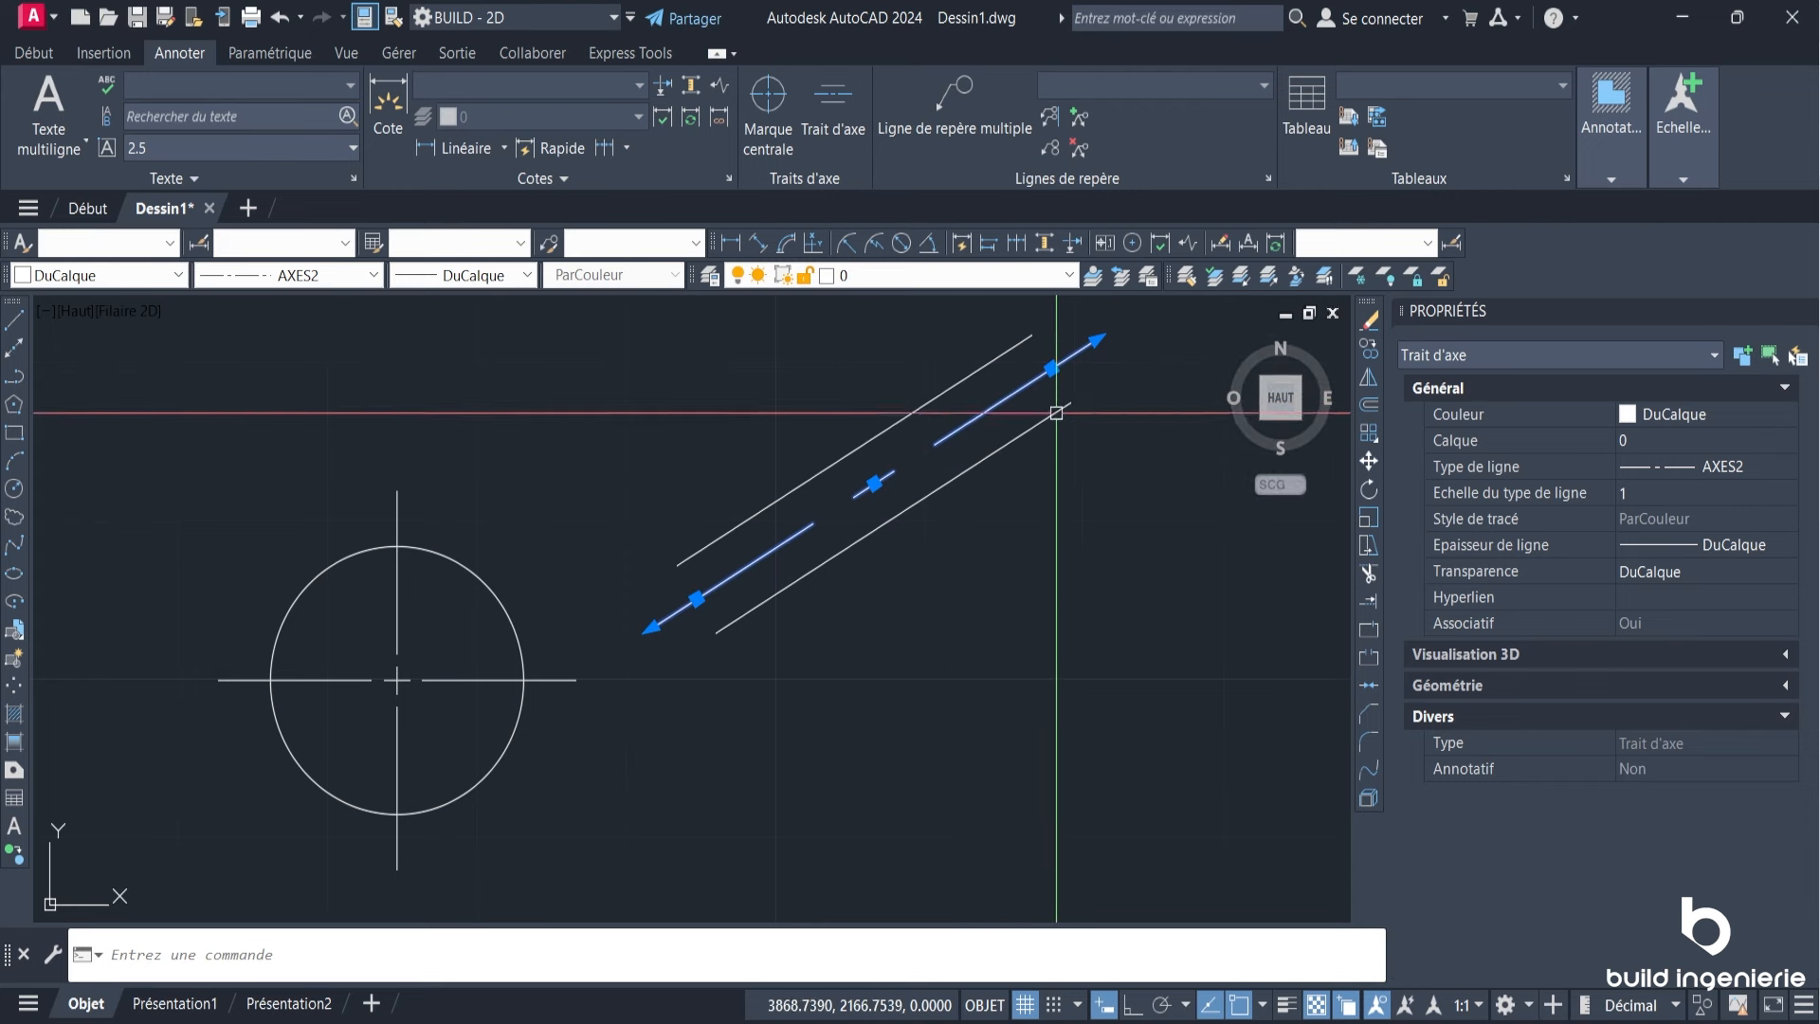
pyautogui.moveTo(1056, 413); pyautogui.dragTo(795, 548, button='middle')
pyautogui.click(792, 503)
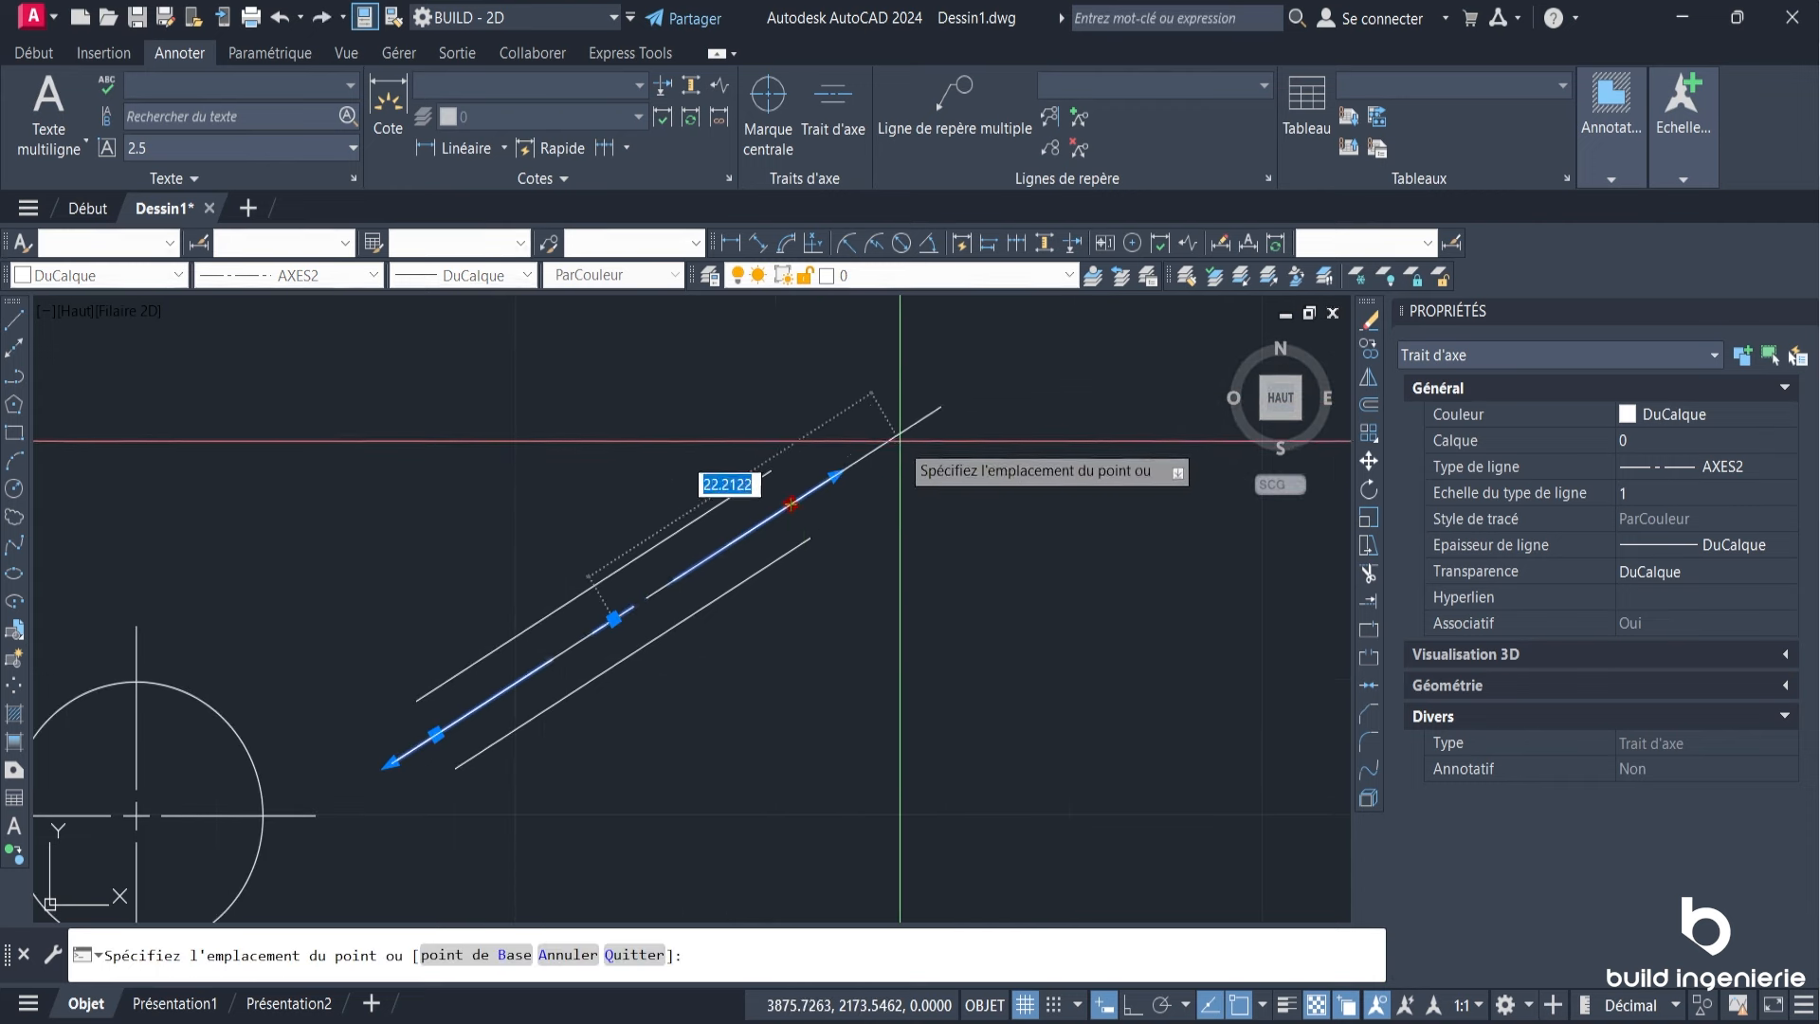
pyautogui.click(911, 432)
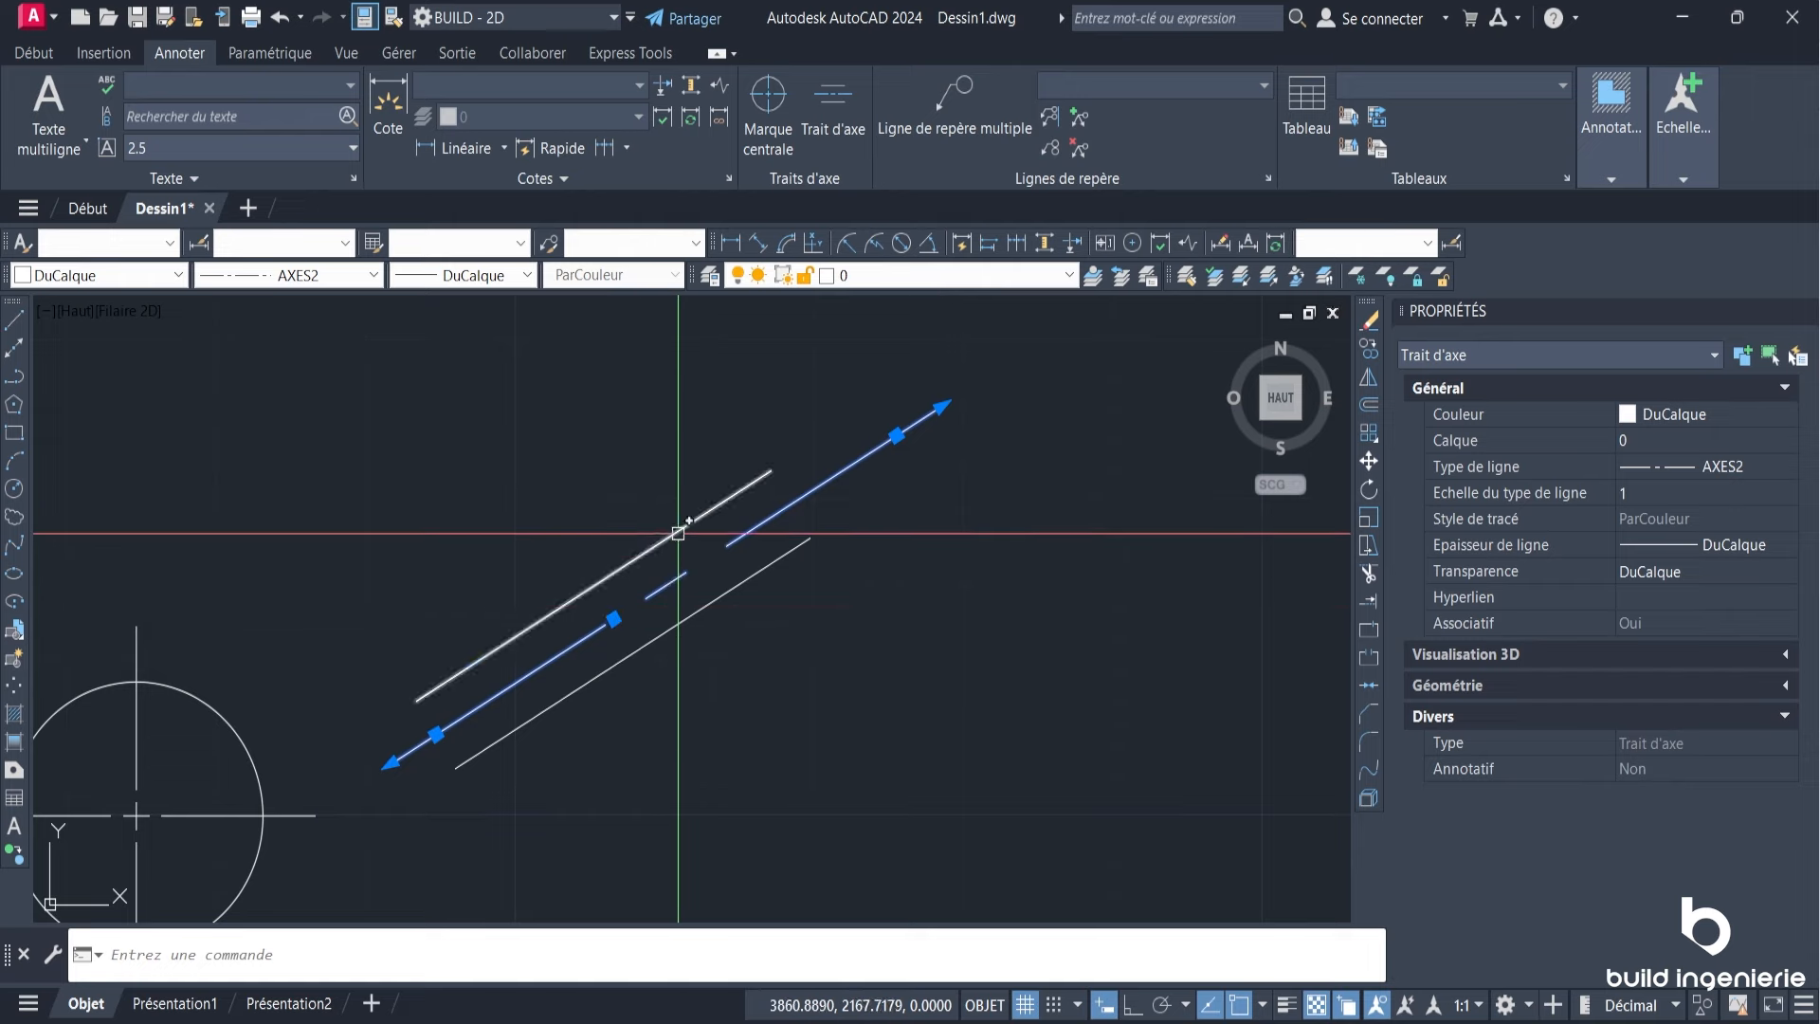
pyautogui.press('Escape')
pyautogui.scroll(-4, 1072, 408)
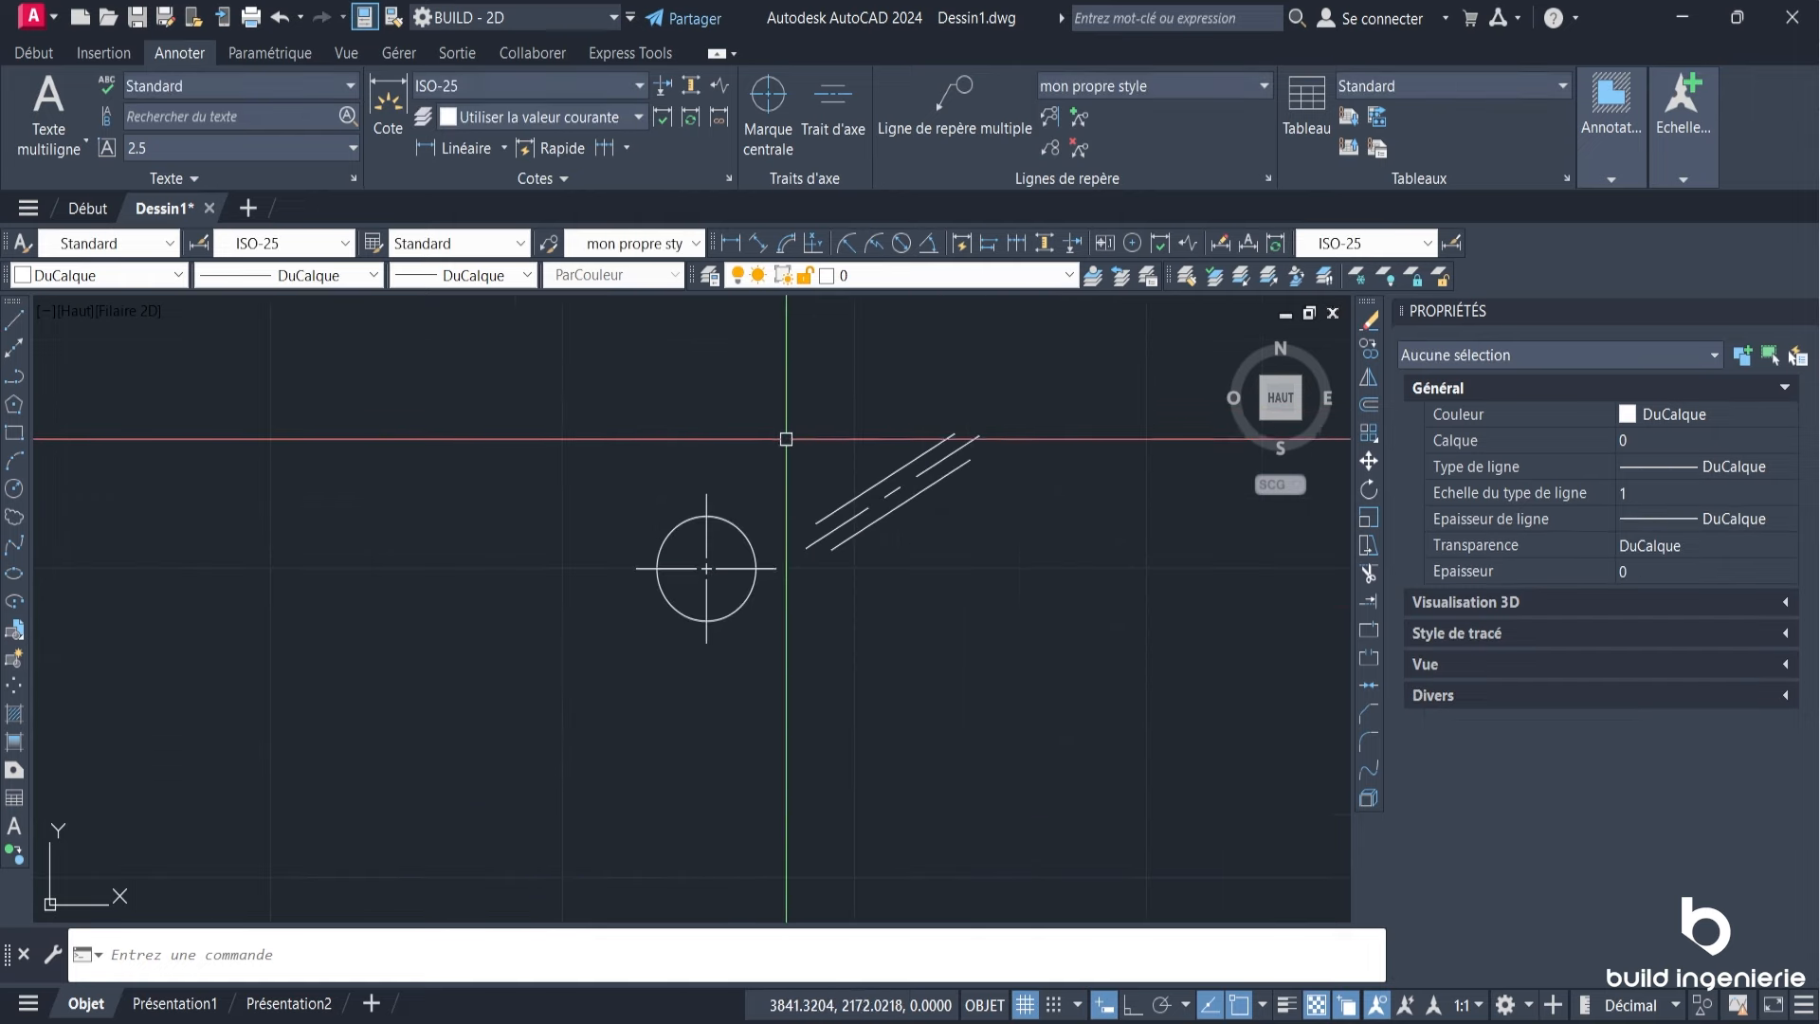
pyautogui.scroll(2, 749, 540)
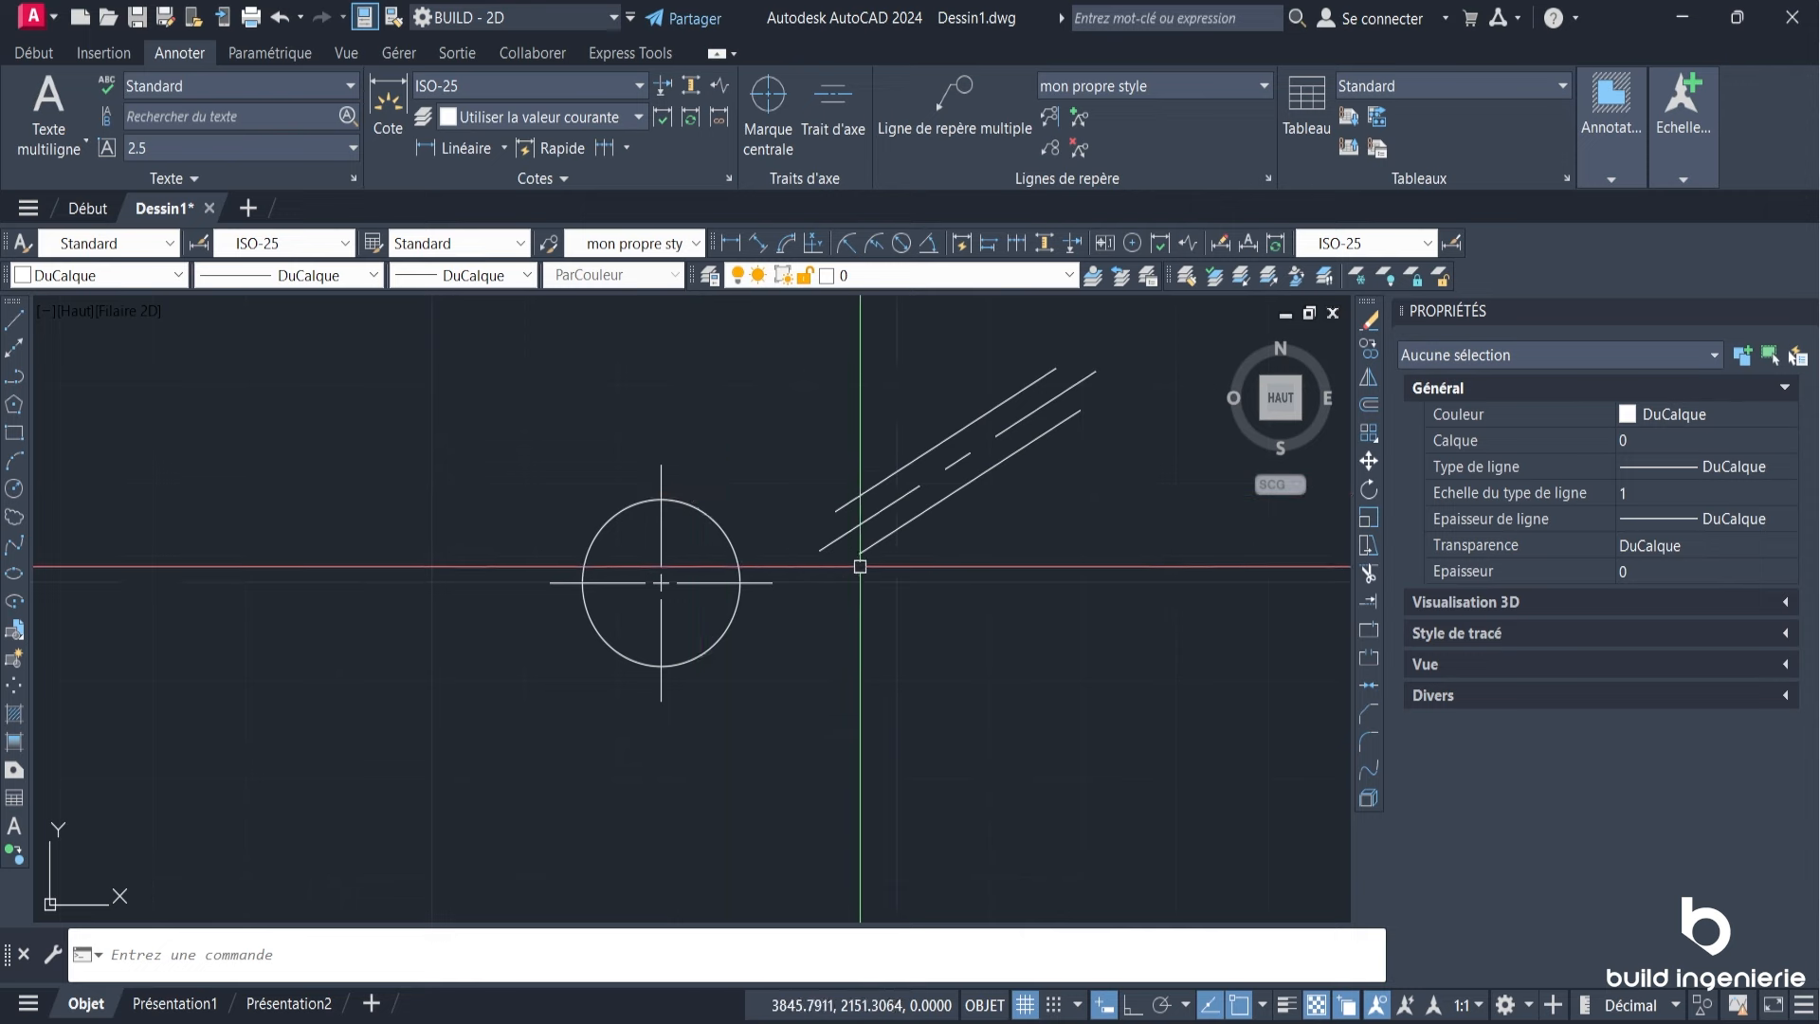
pyautogui.moveTo(961, 505); pyautogui.dragTo(719, 571, button='middle')
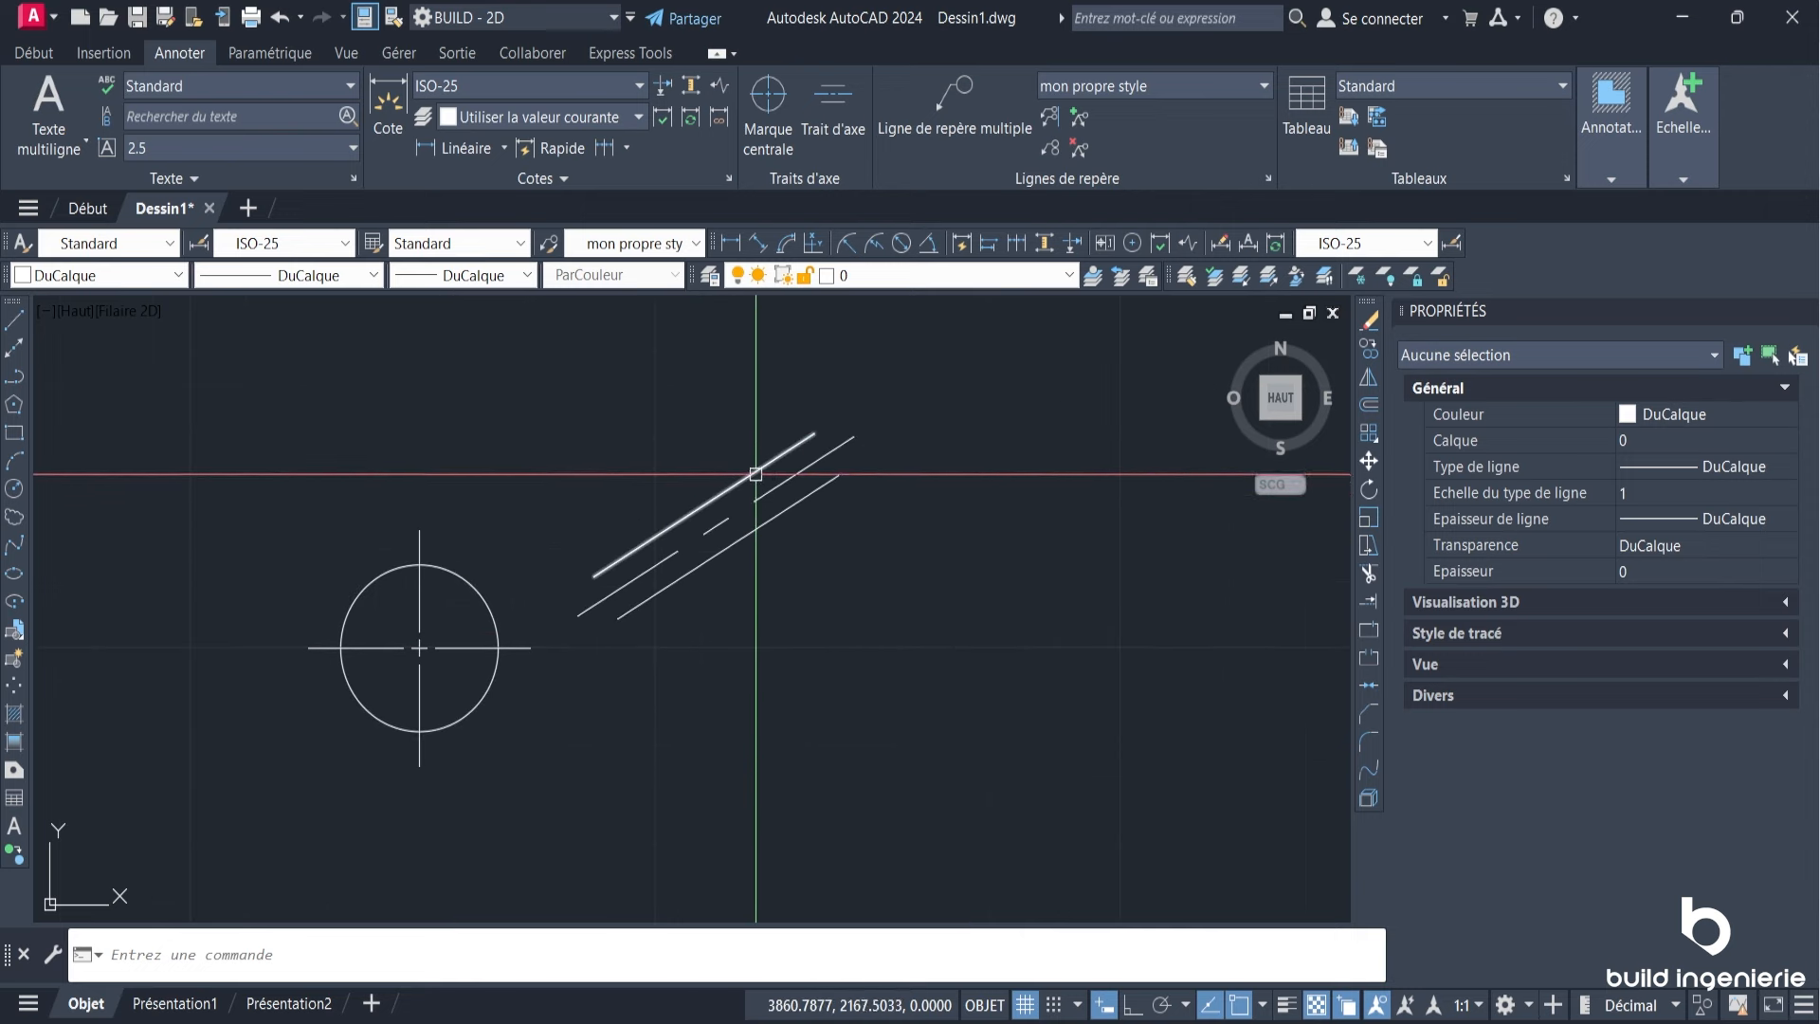
pyautogui.click(746, 483)
pyautogui.click(704, 503)
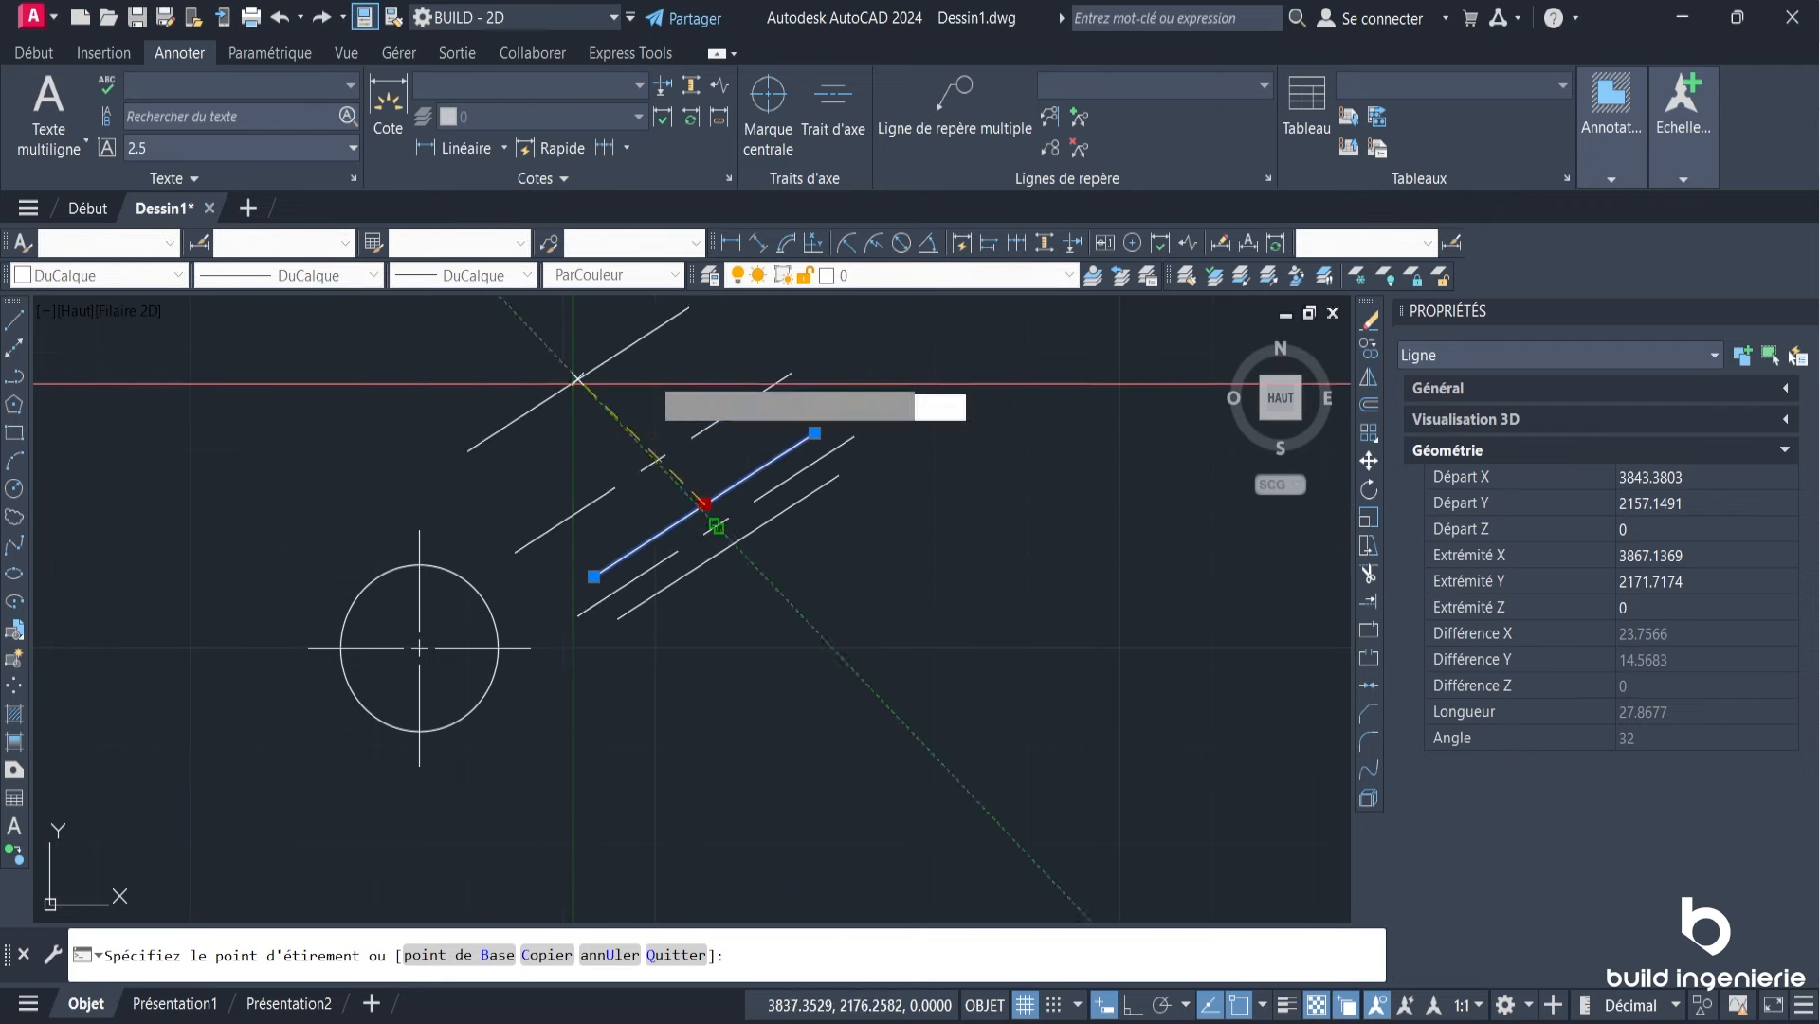
pyautogui.press('Escape')
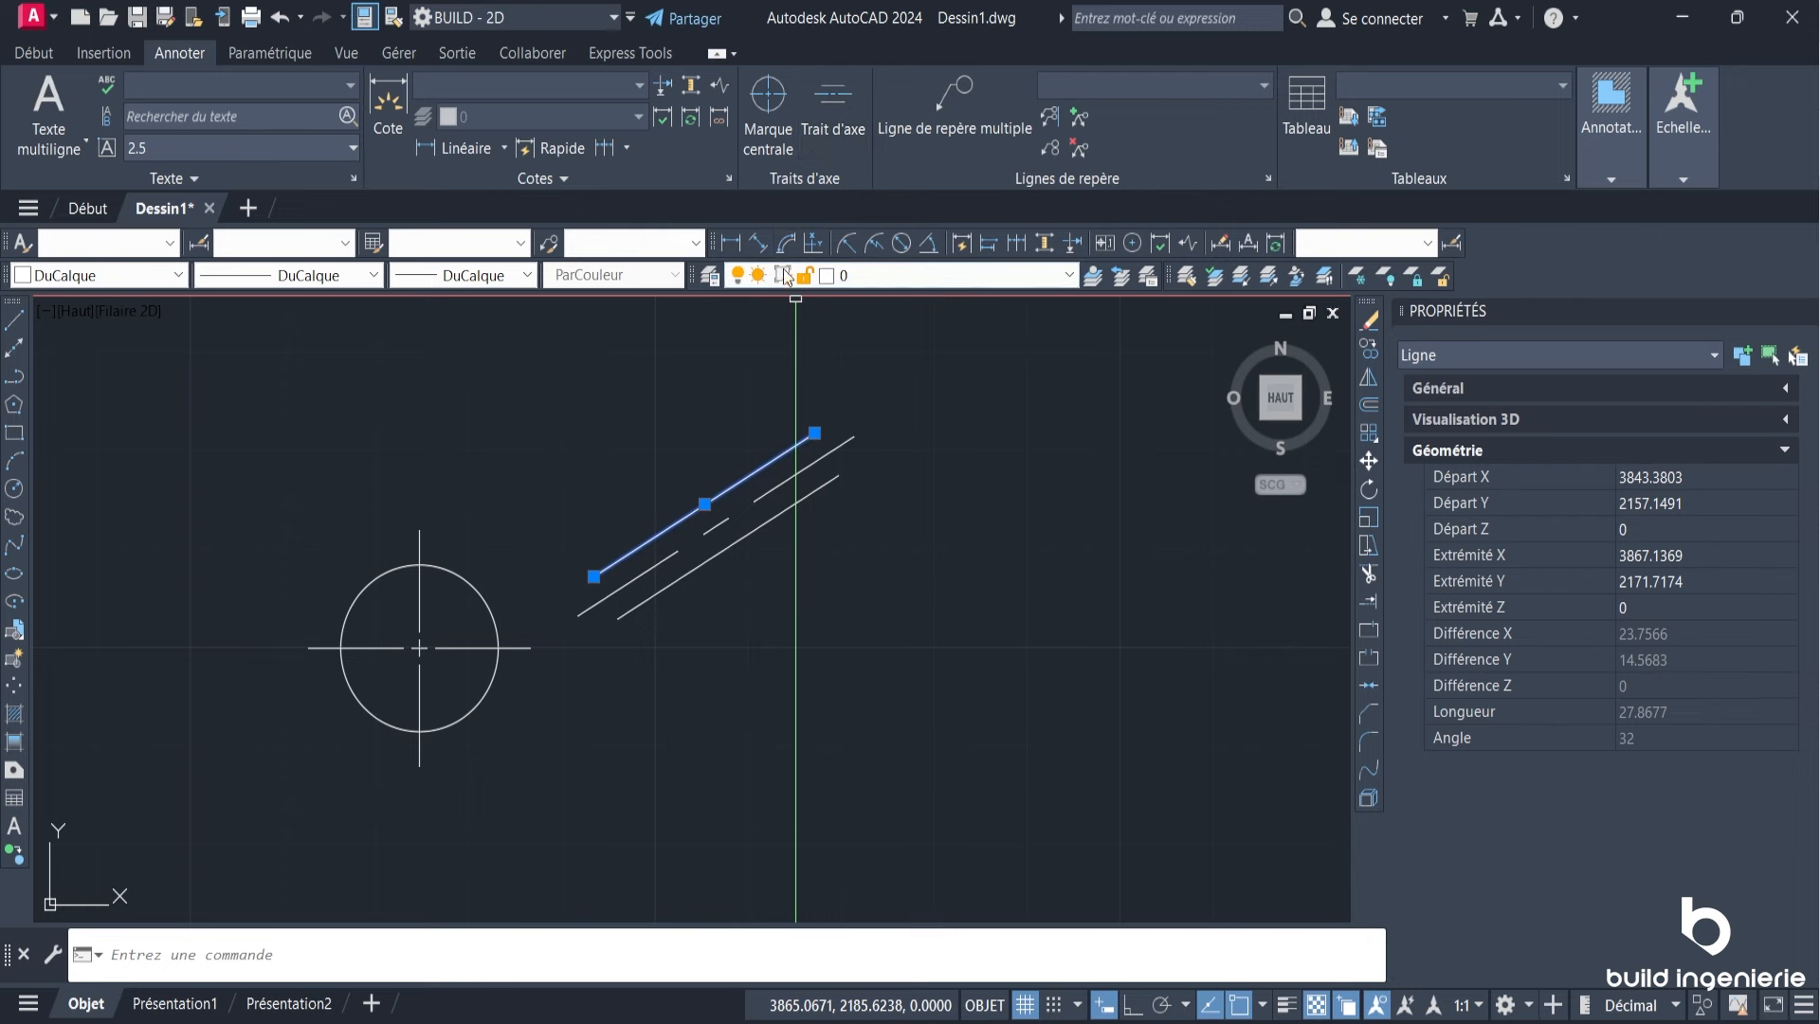
# Step: Move the lower parallel line about 42 units toward the upper right by its midpoint grip, and deselect the lines
pyautogui.click(734, 548)
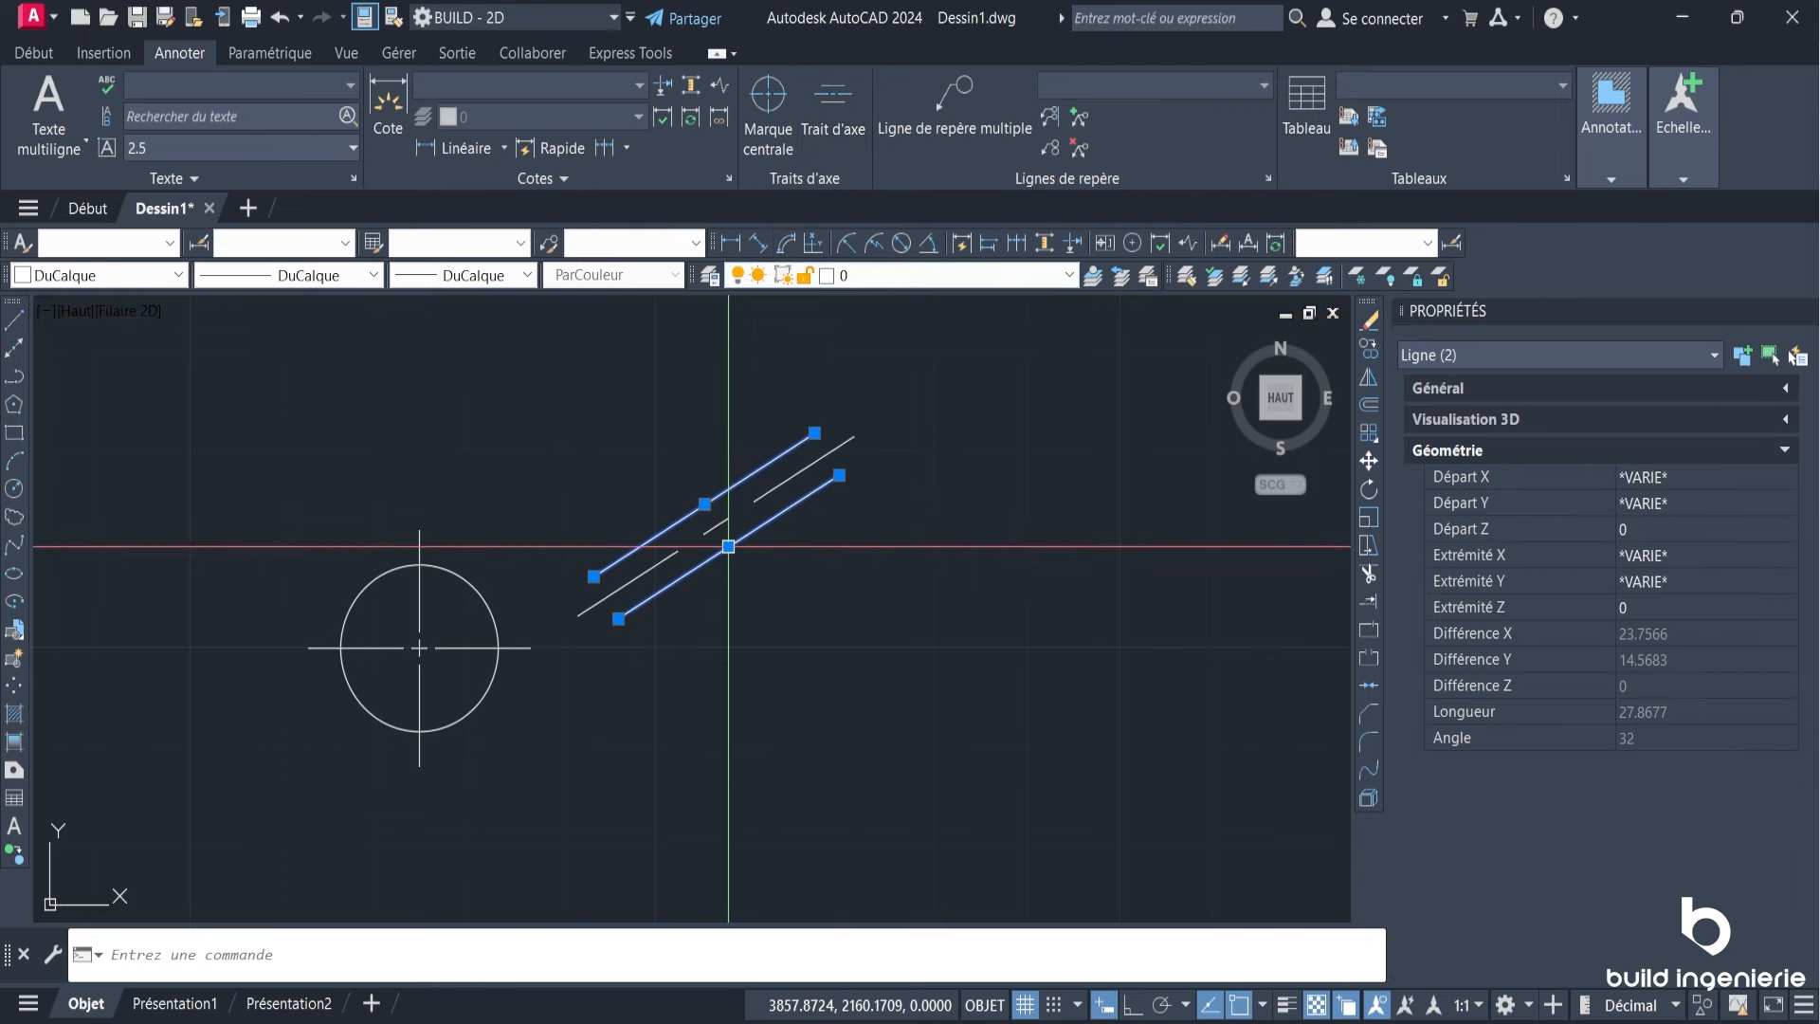
pyautogui.click(728, 547)
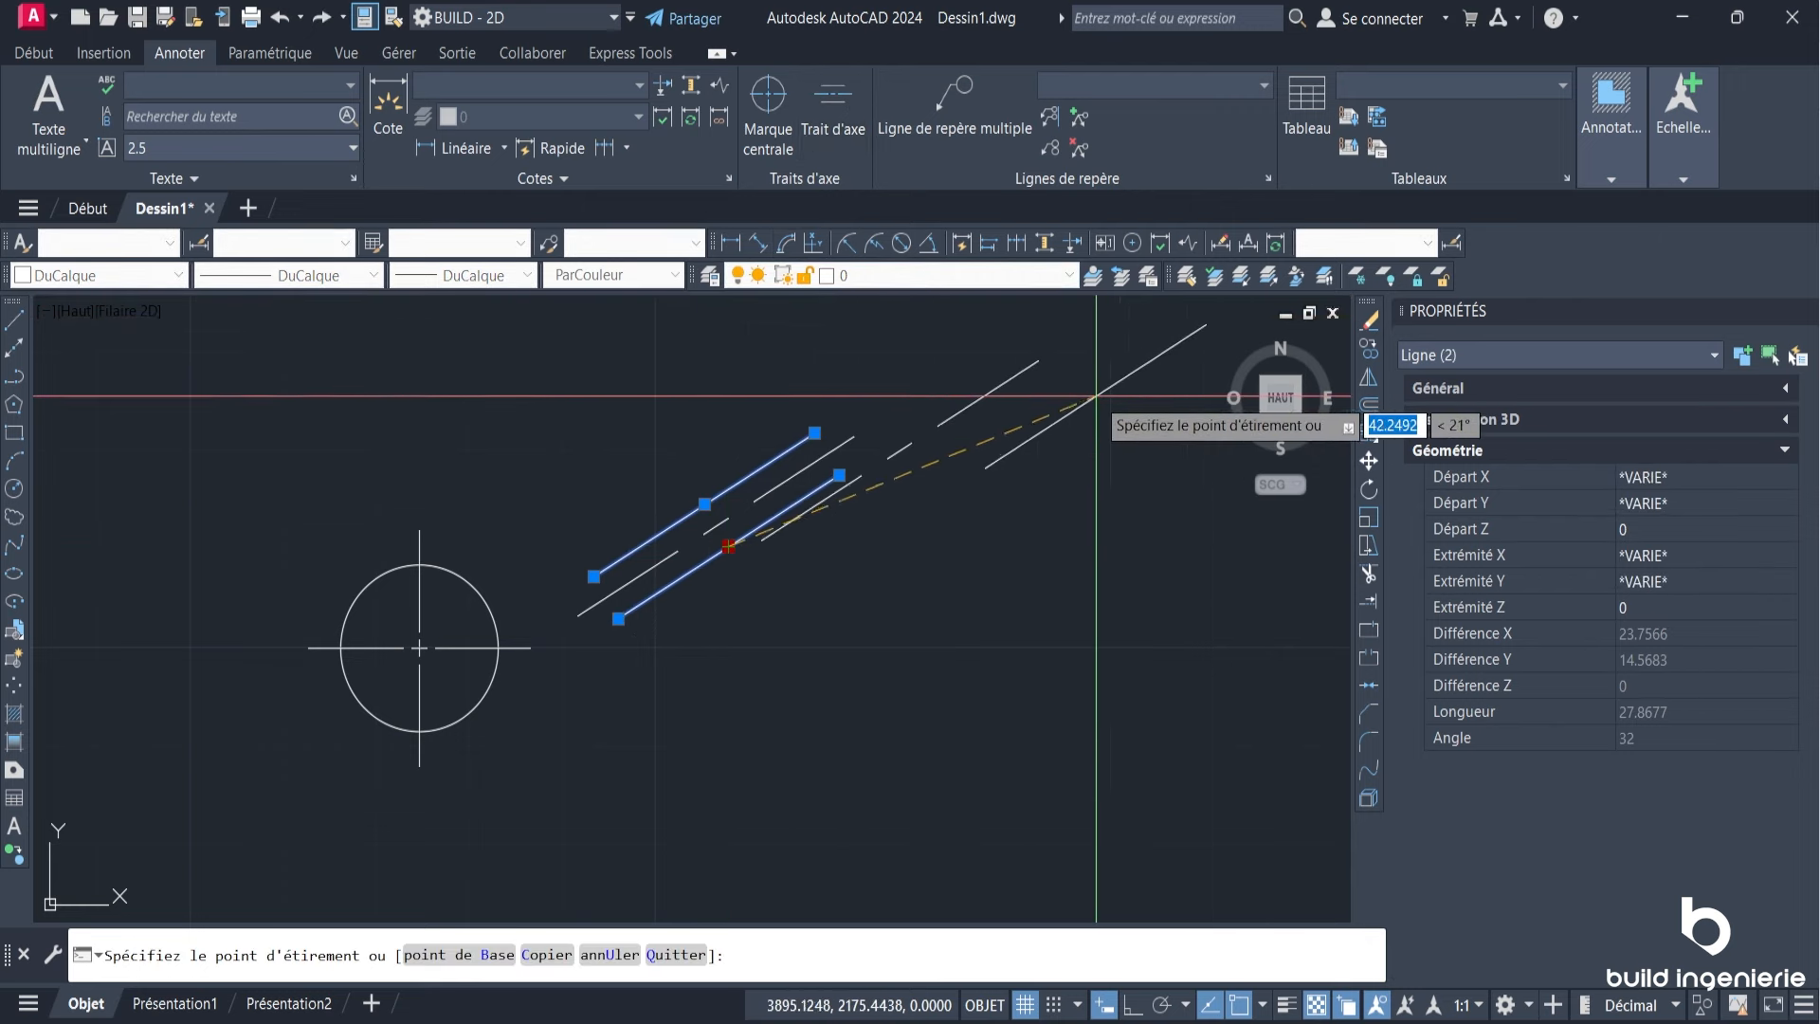
pyautogui.click(1106, 408)
pyautogui.press('Escape')
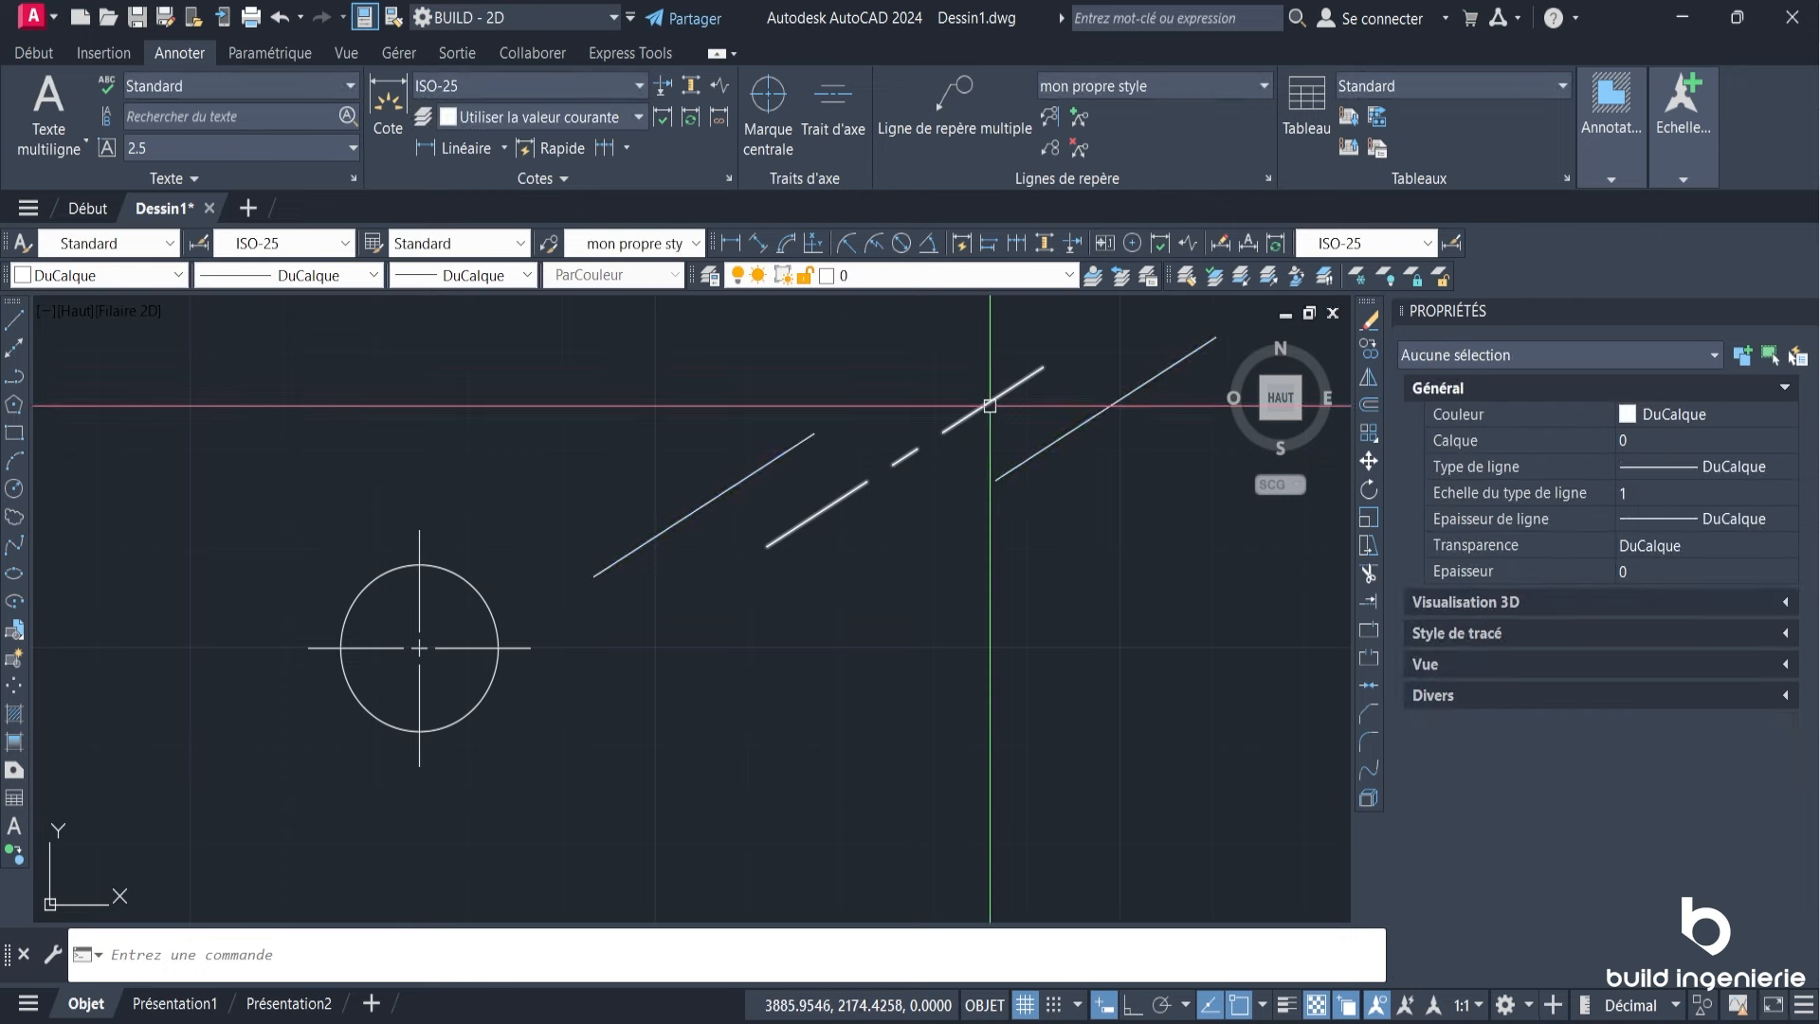
# Step: Move the other parallel line about 40 units toward the upper right by its midpoint grip, back alongside its pair
pyautogui.scroll(-2, 843, 464)
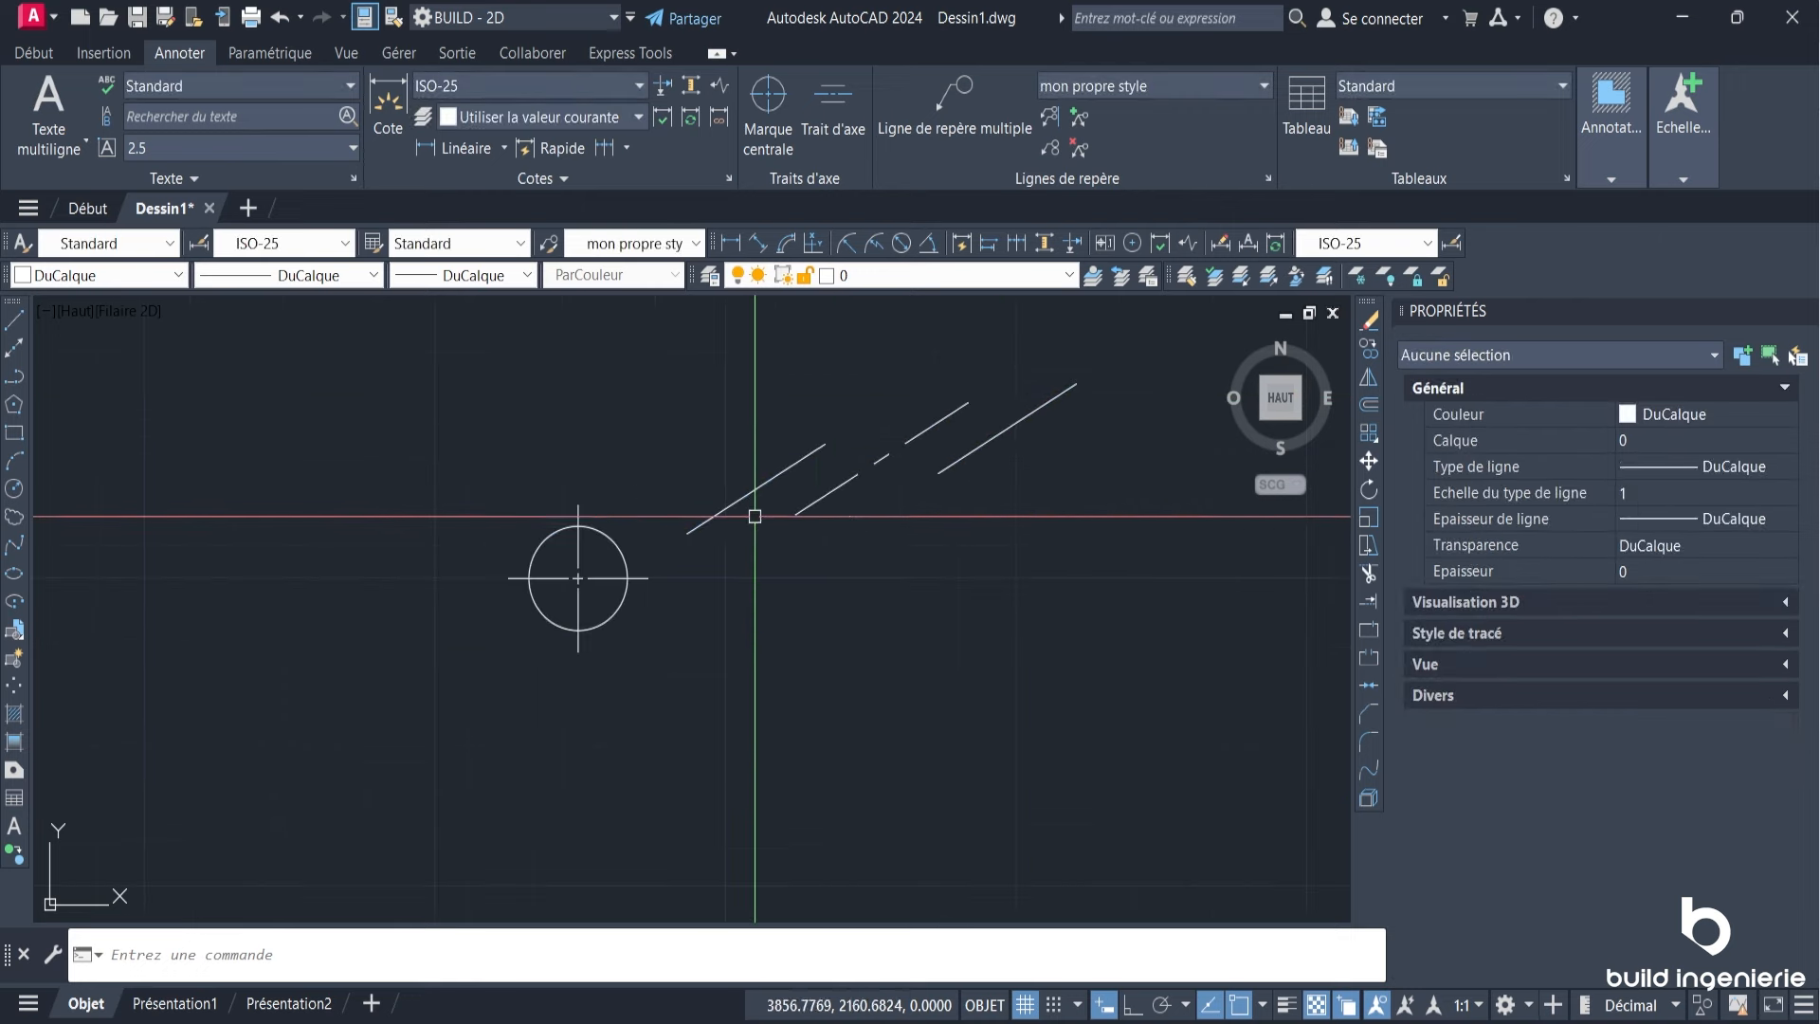
pyautogui.click(764, 491)
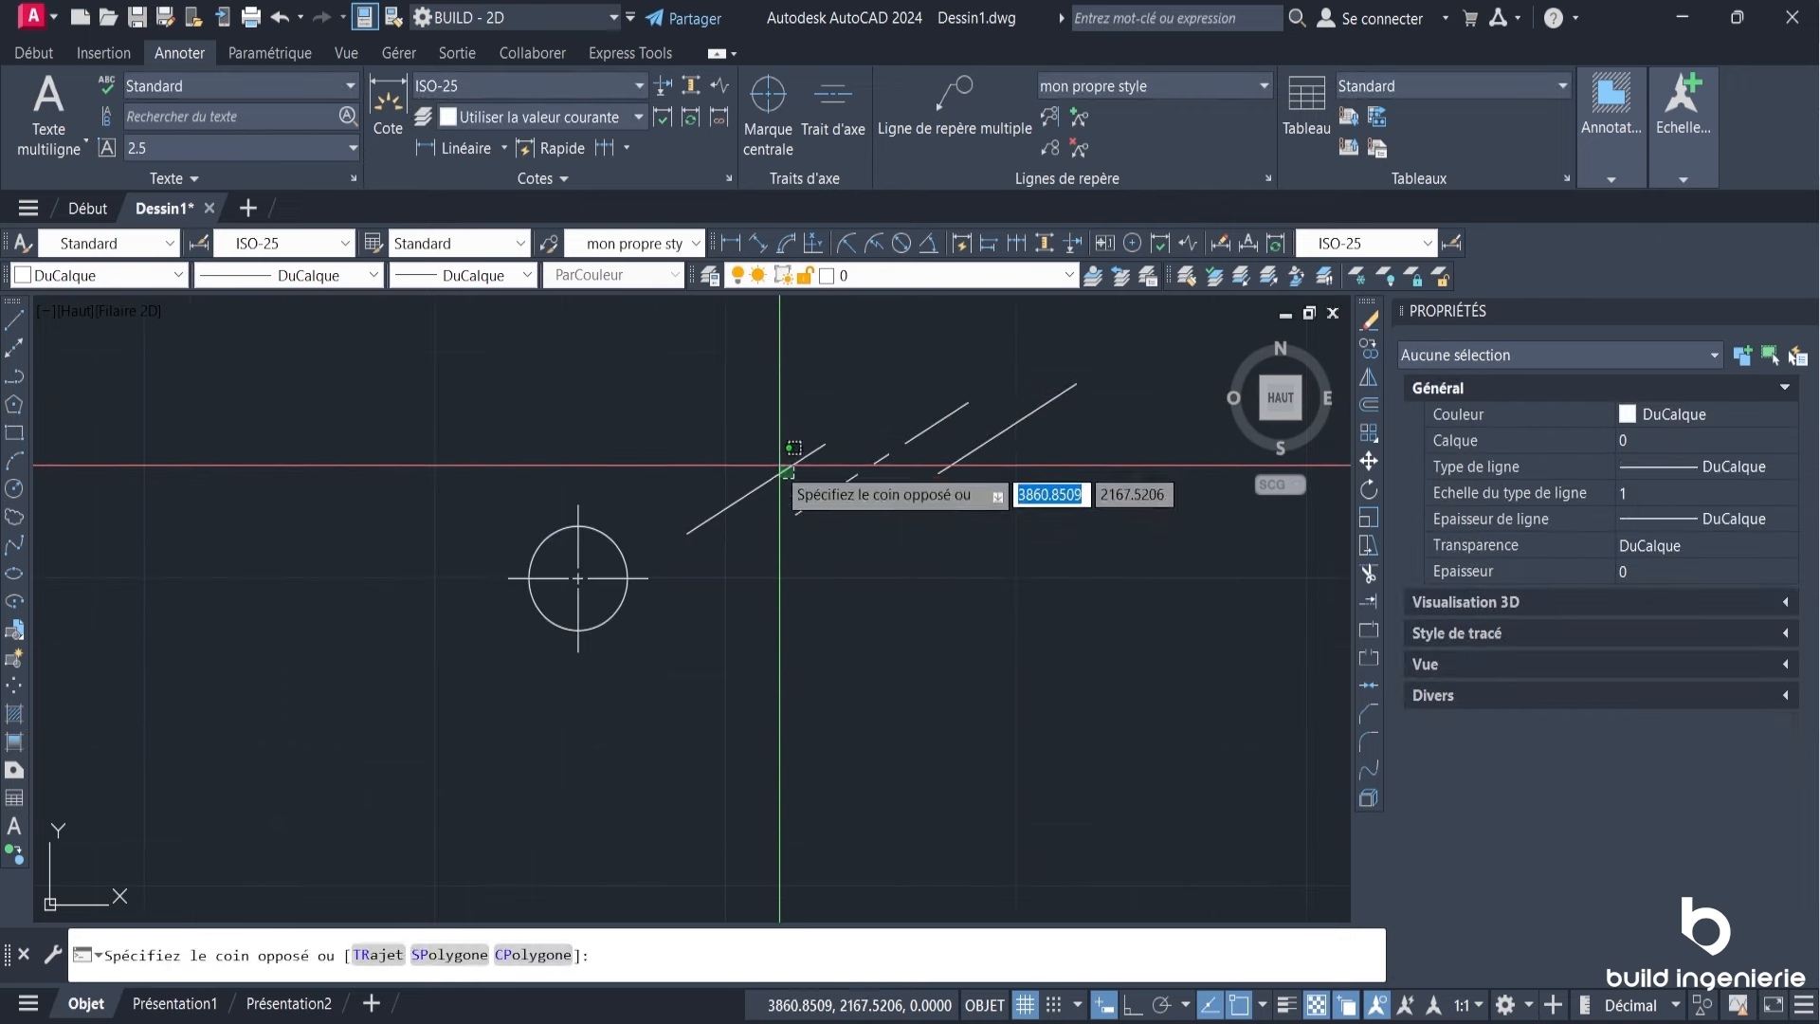
pyautogui.click(756, 488)
pyautogui.click(757, 488)
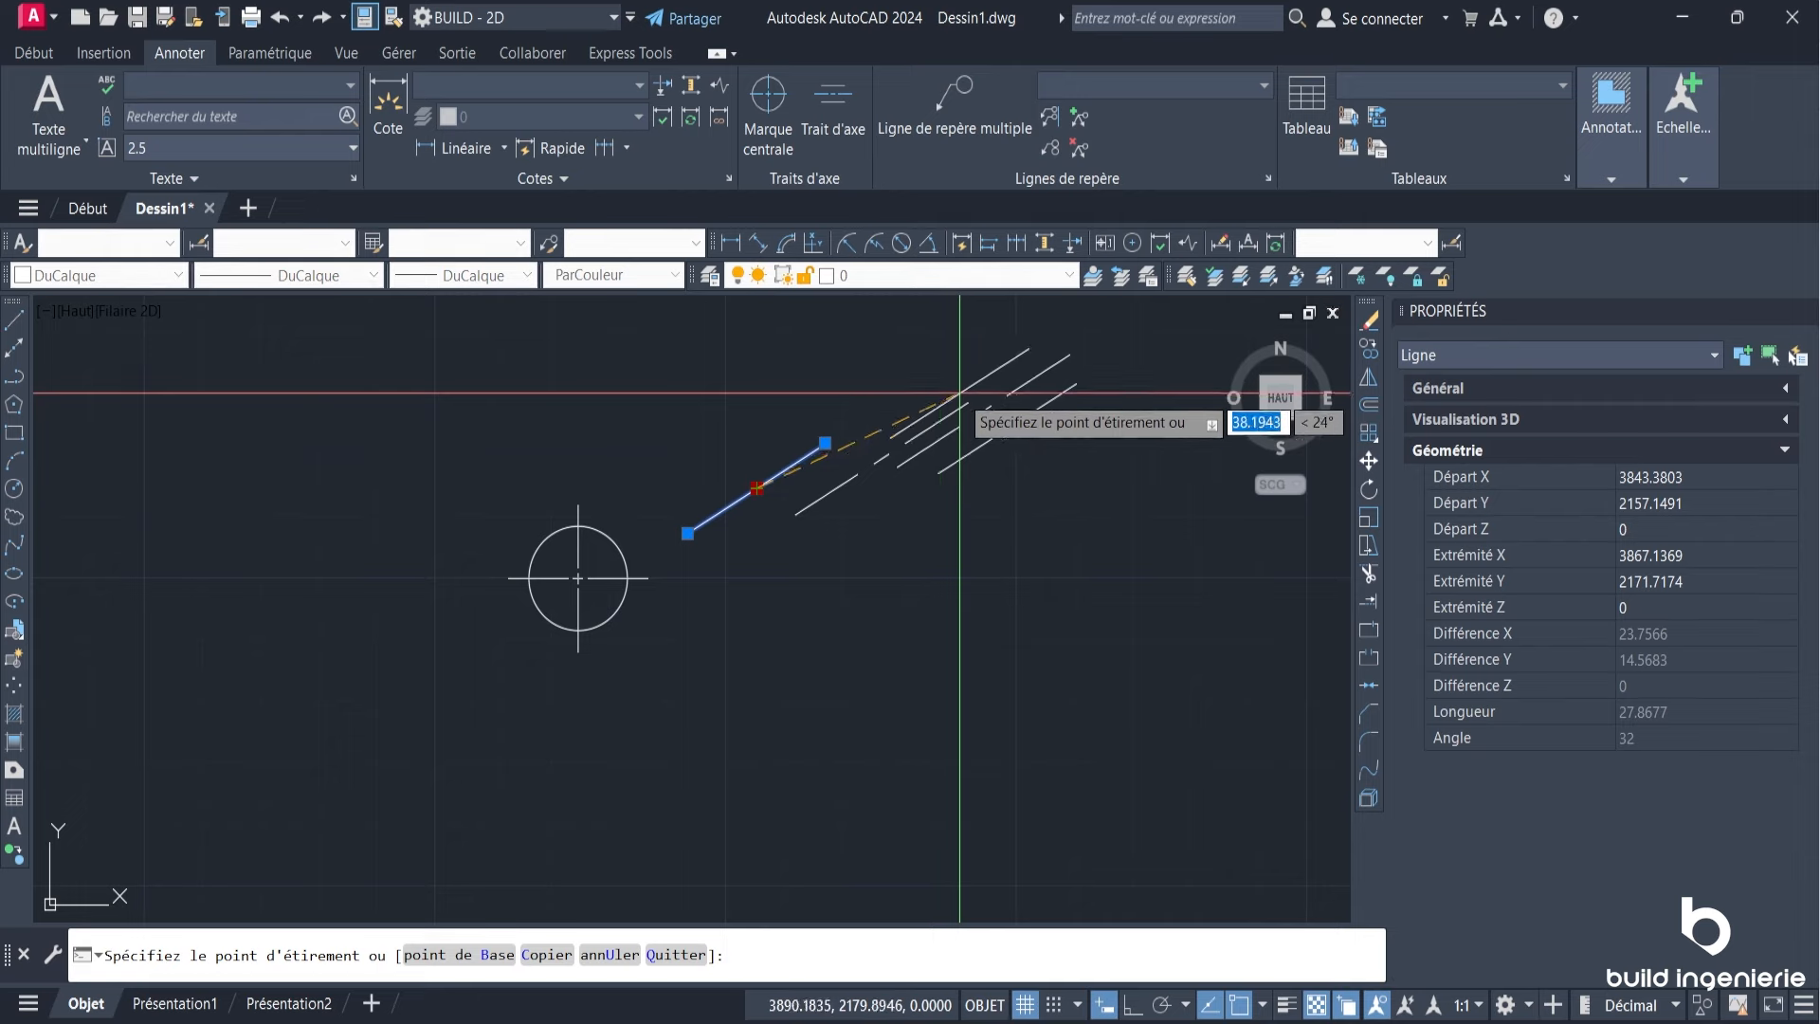
pyautogui.click(968, 392)
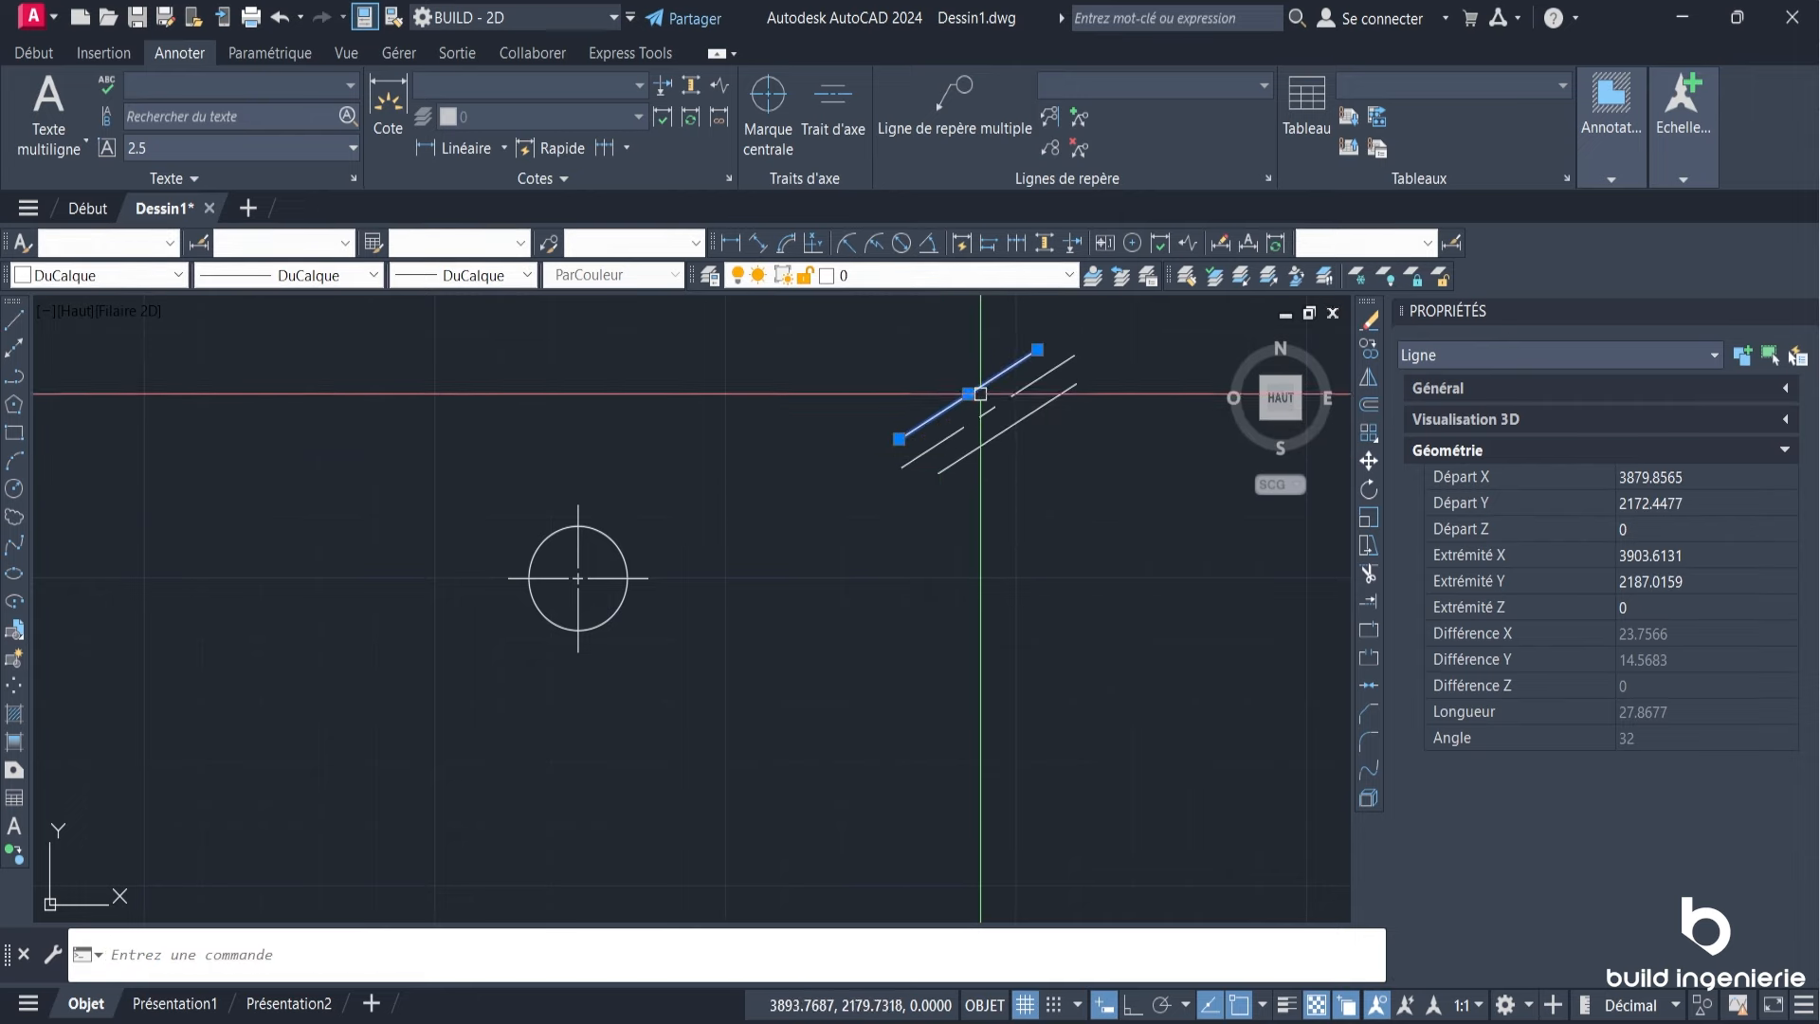
pyautogui.press('Escape')
# Step: Move the circle by its centre grip toward the lower right, to a centre of about X 3839, Y 2144.5
pyautogui.click(608, 539)
pyautogui.scroll(3, 608, 538)
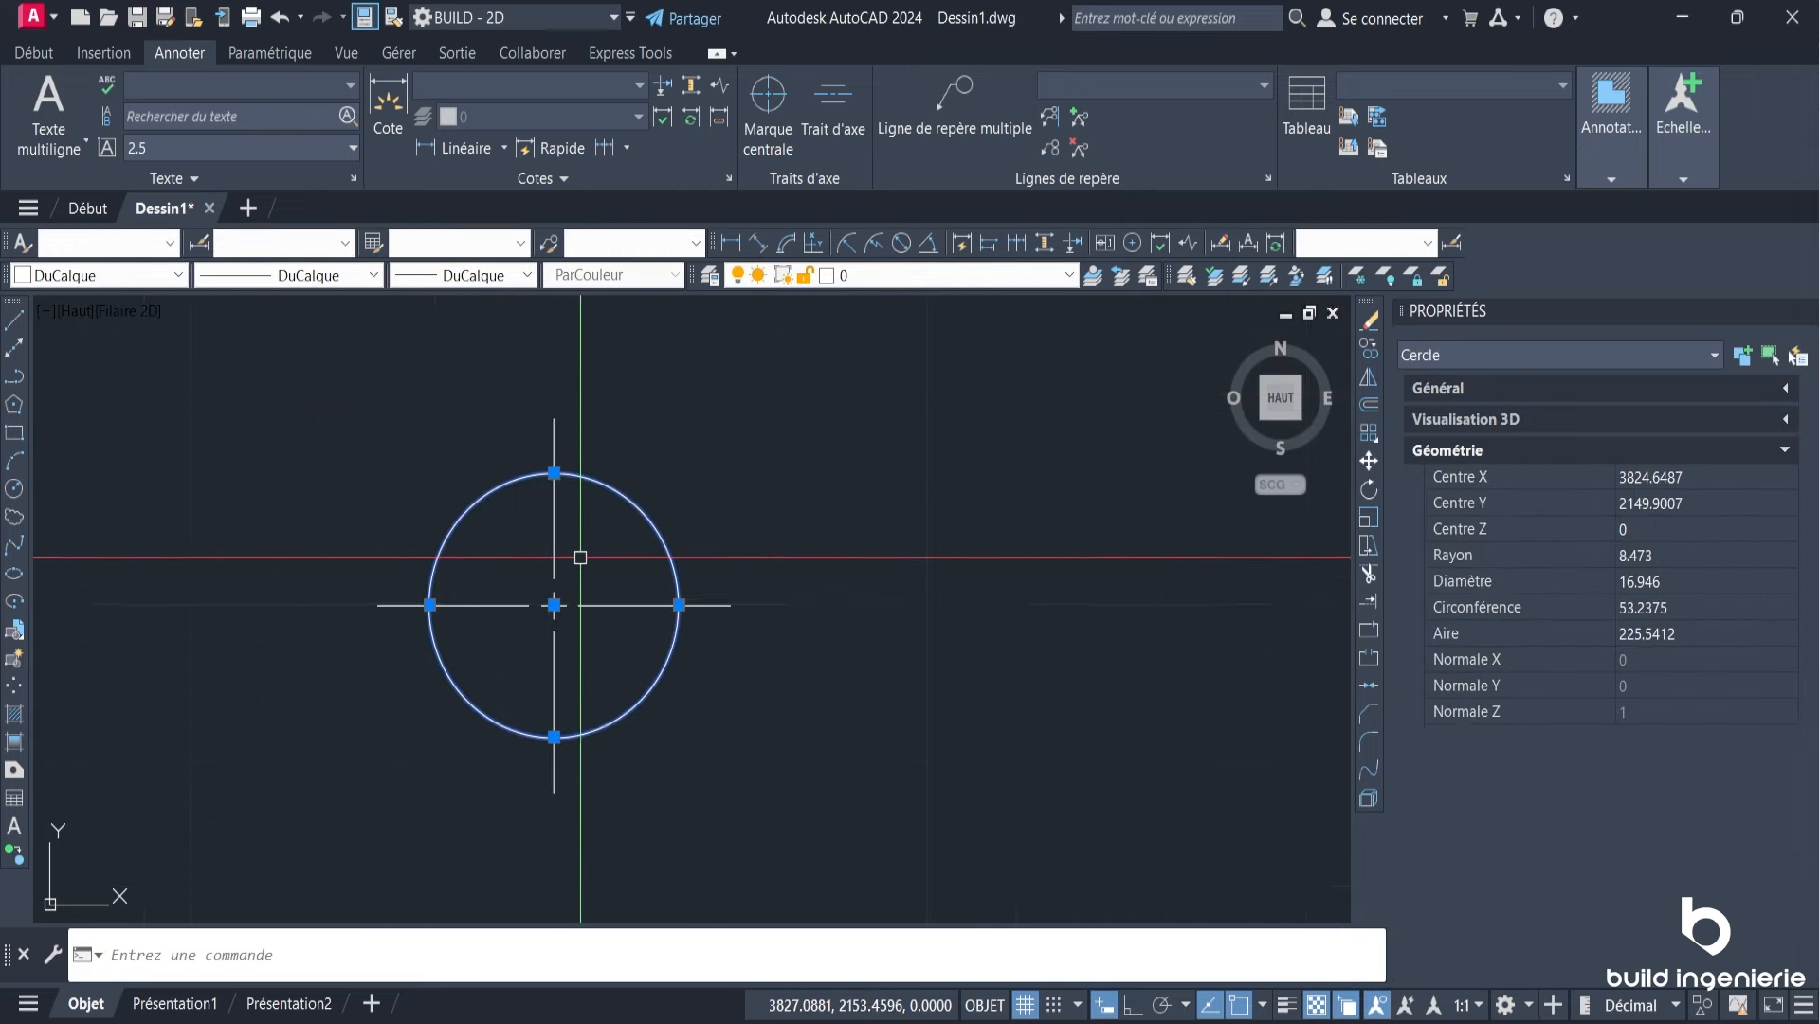
pyautogui.click(555, 605)
pyautogui.click(764, 687)
pyautogui.moveTo(896, 748); pyautogui.dragTo(826, 626, button='middle')
pyautogui.press('Escape')
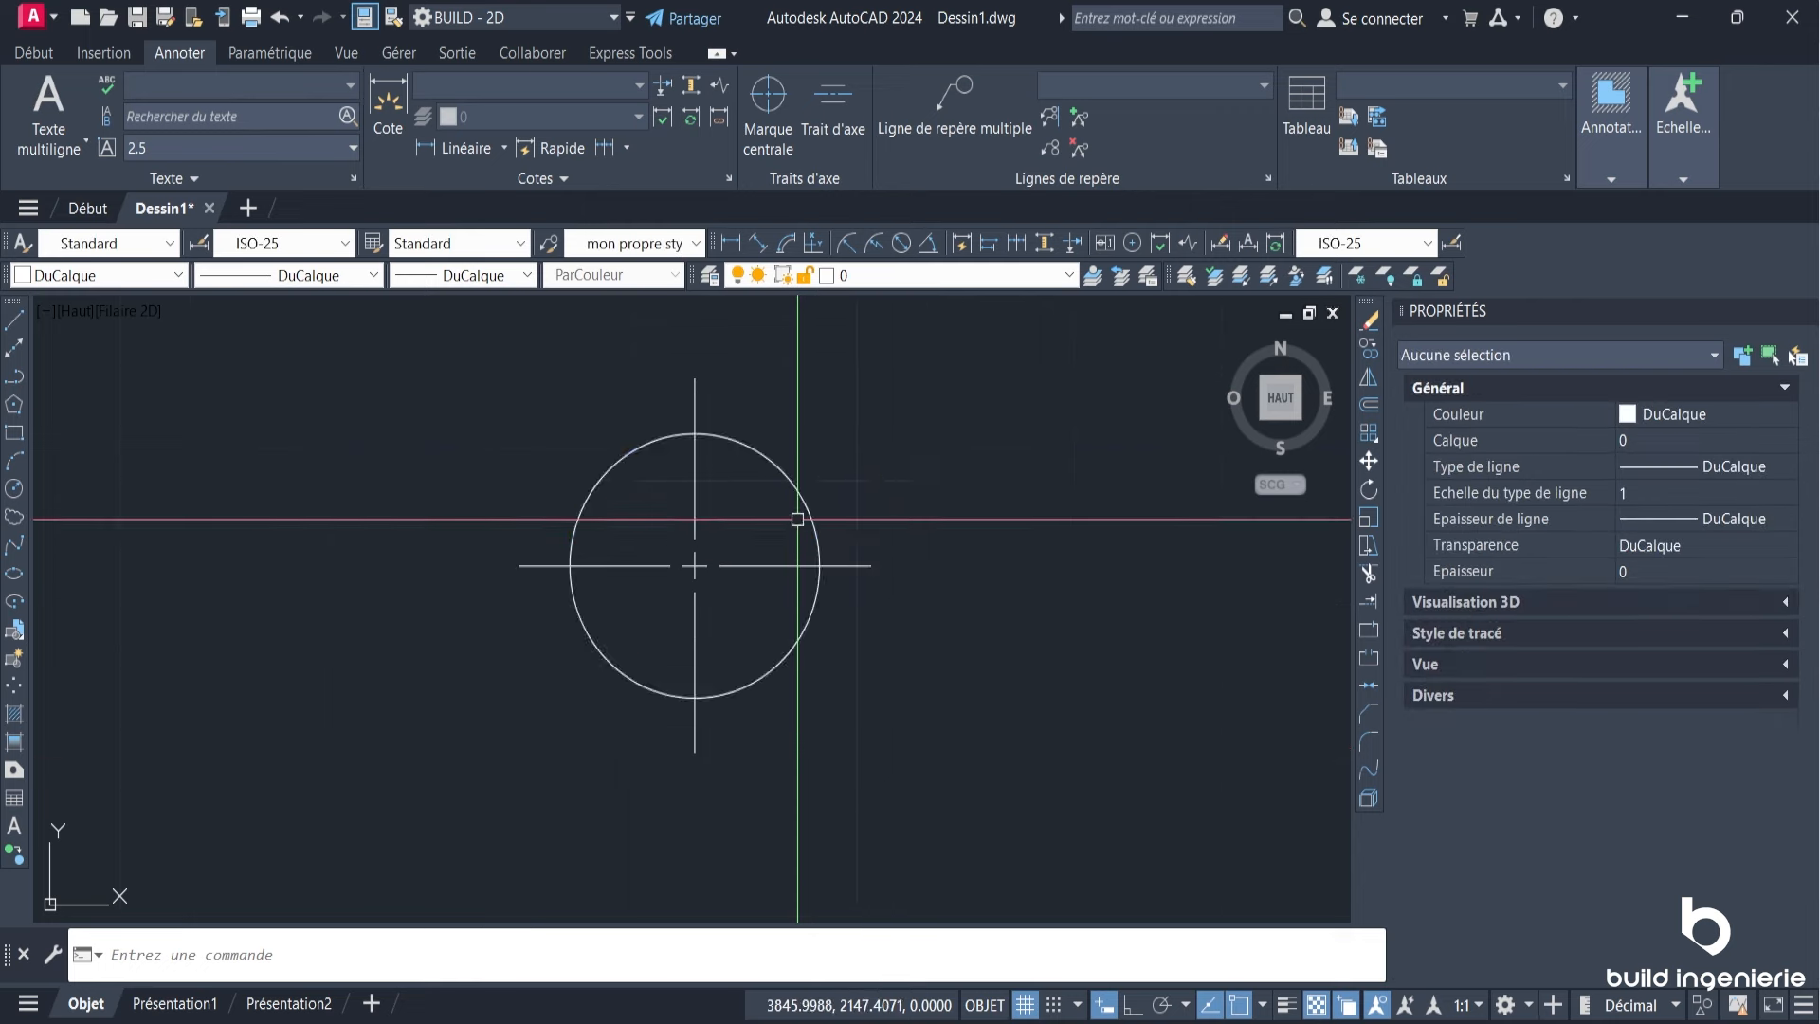
# Step: Move the circle farther from the diagonal lines toward the lower left with the Move command
pyautogui.click(788, 472)
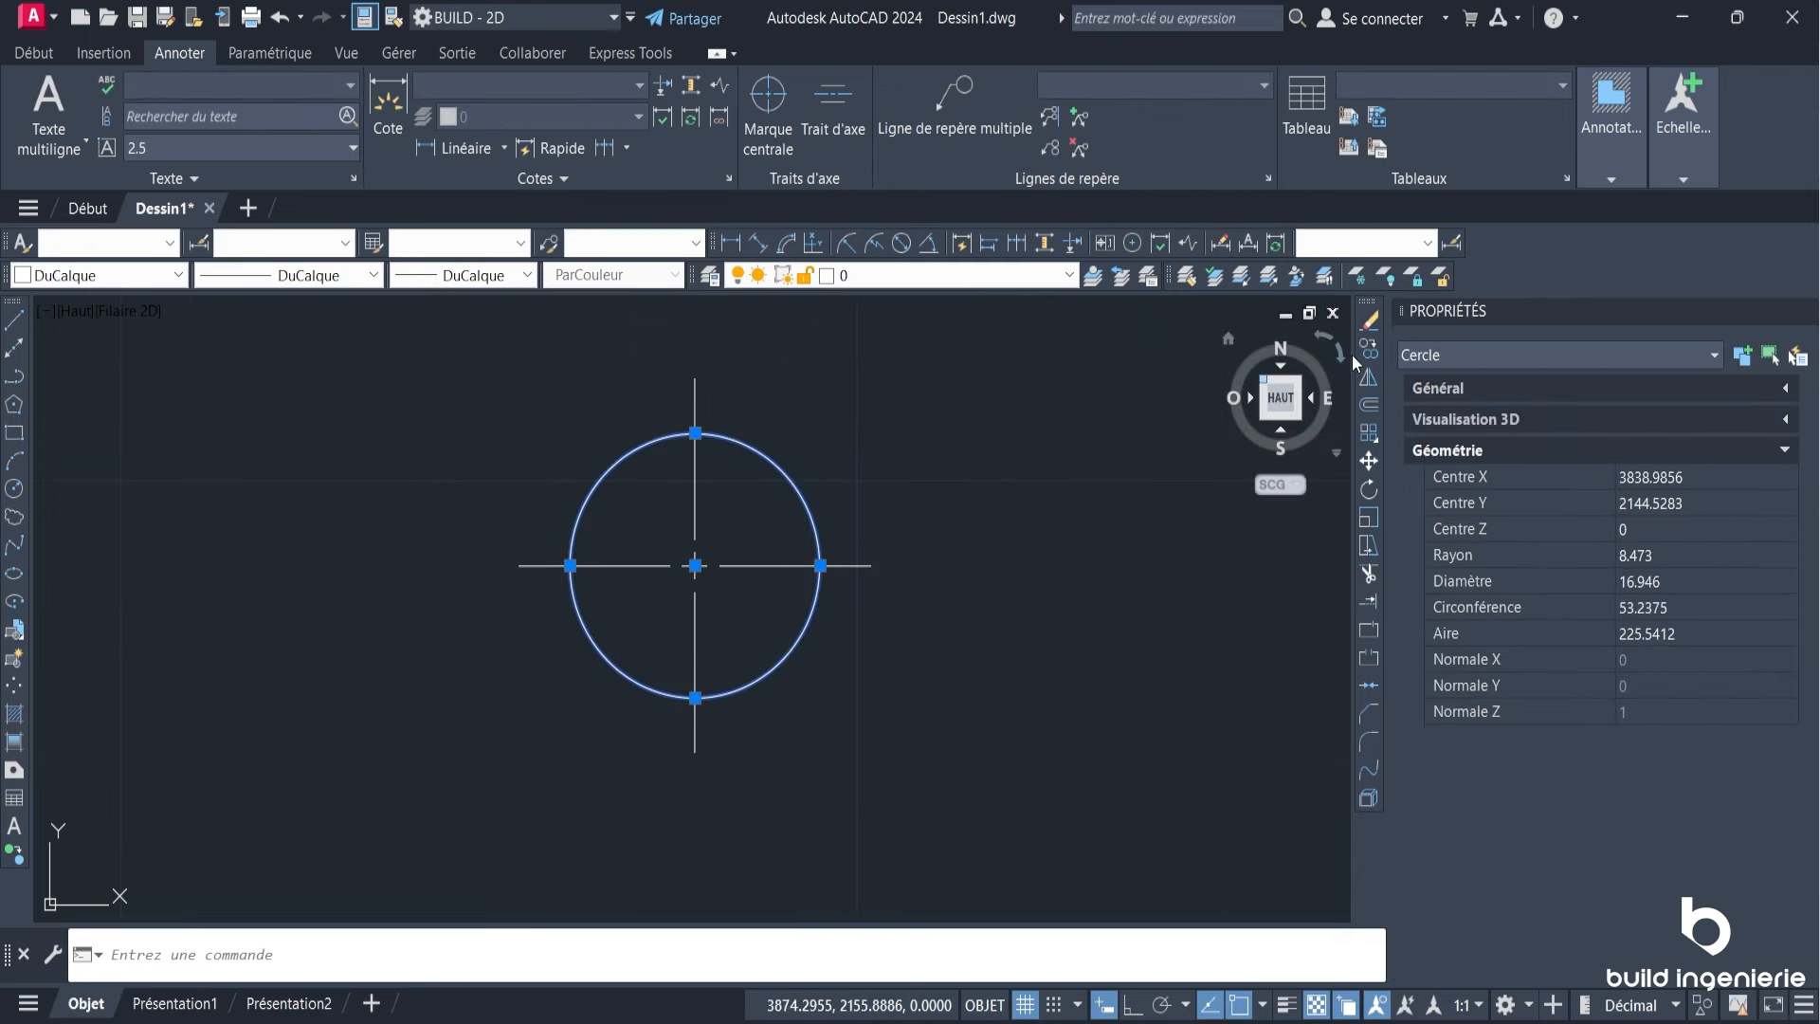
pyautogui.click(44, 54)
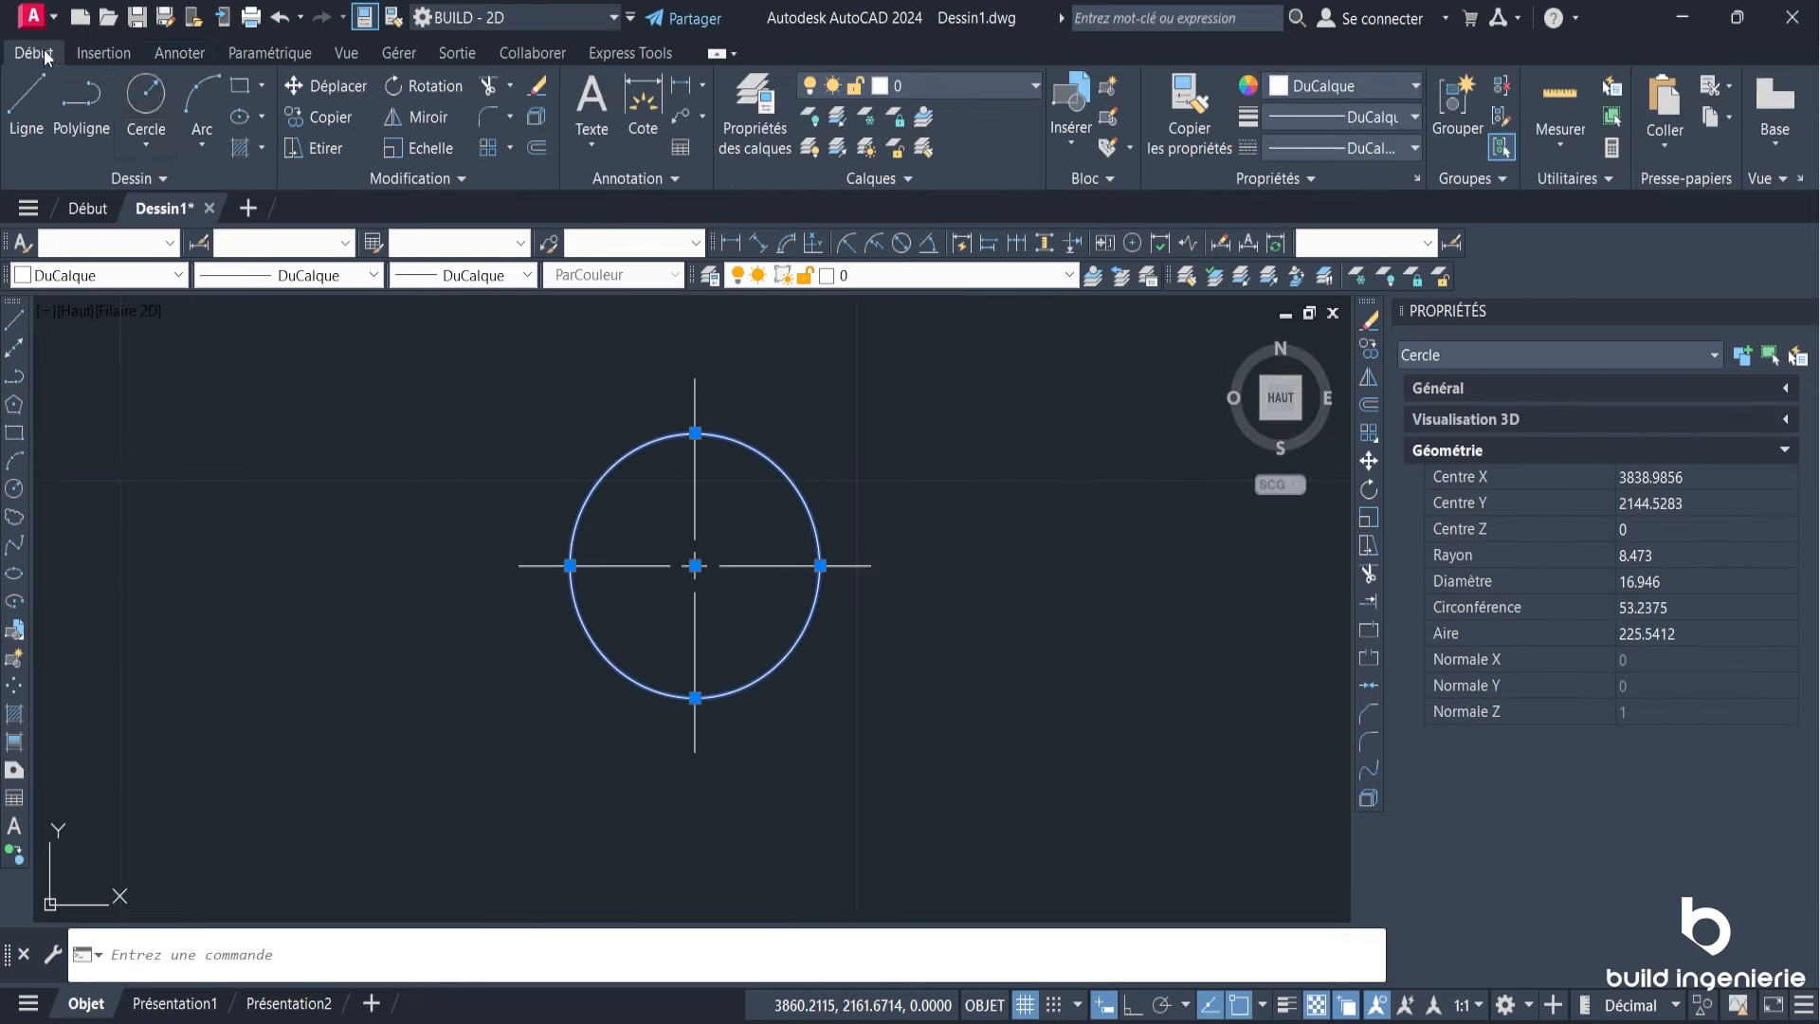
pyautogui.click(321, 86)
pyautogui.scroll(-5, 683, 455)
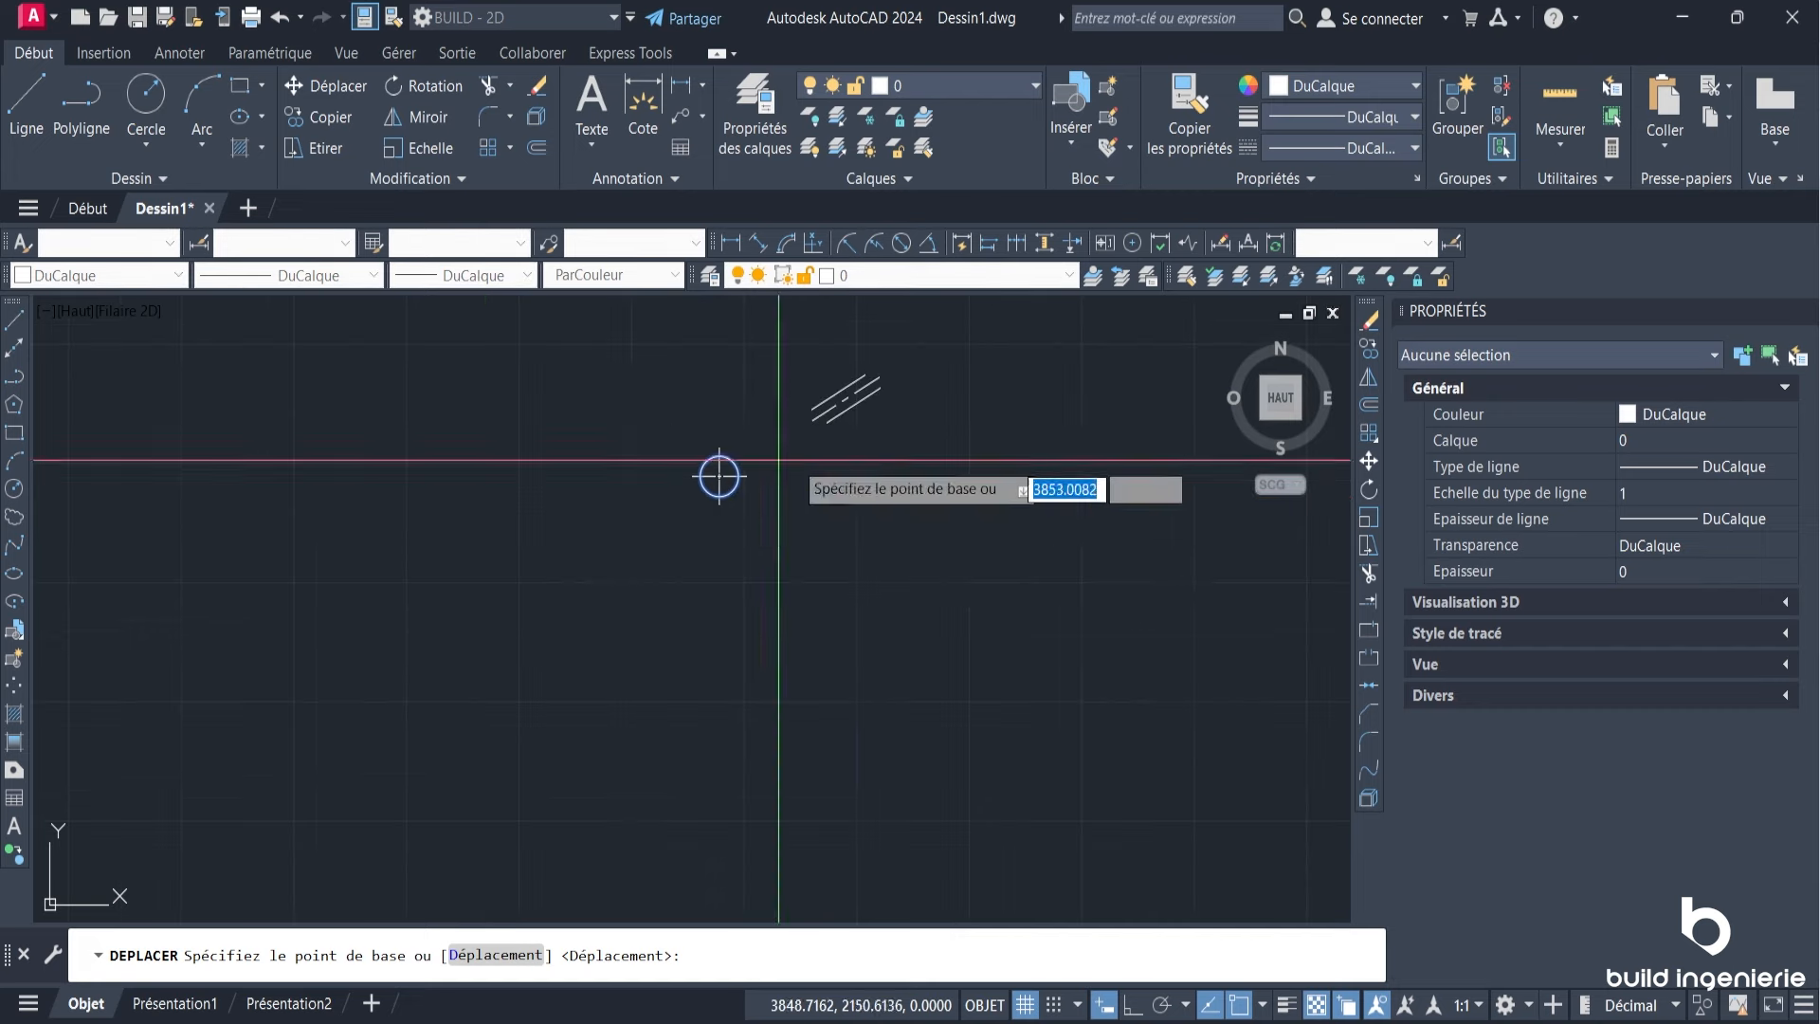
pyautogui.click(680, 390)
pyautogui.click(484, 550)
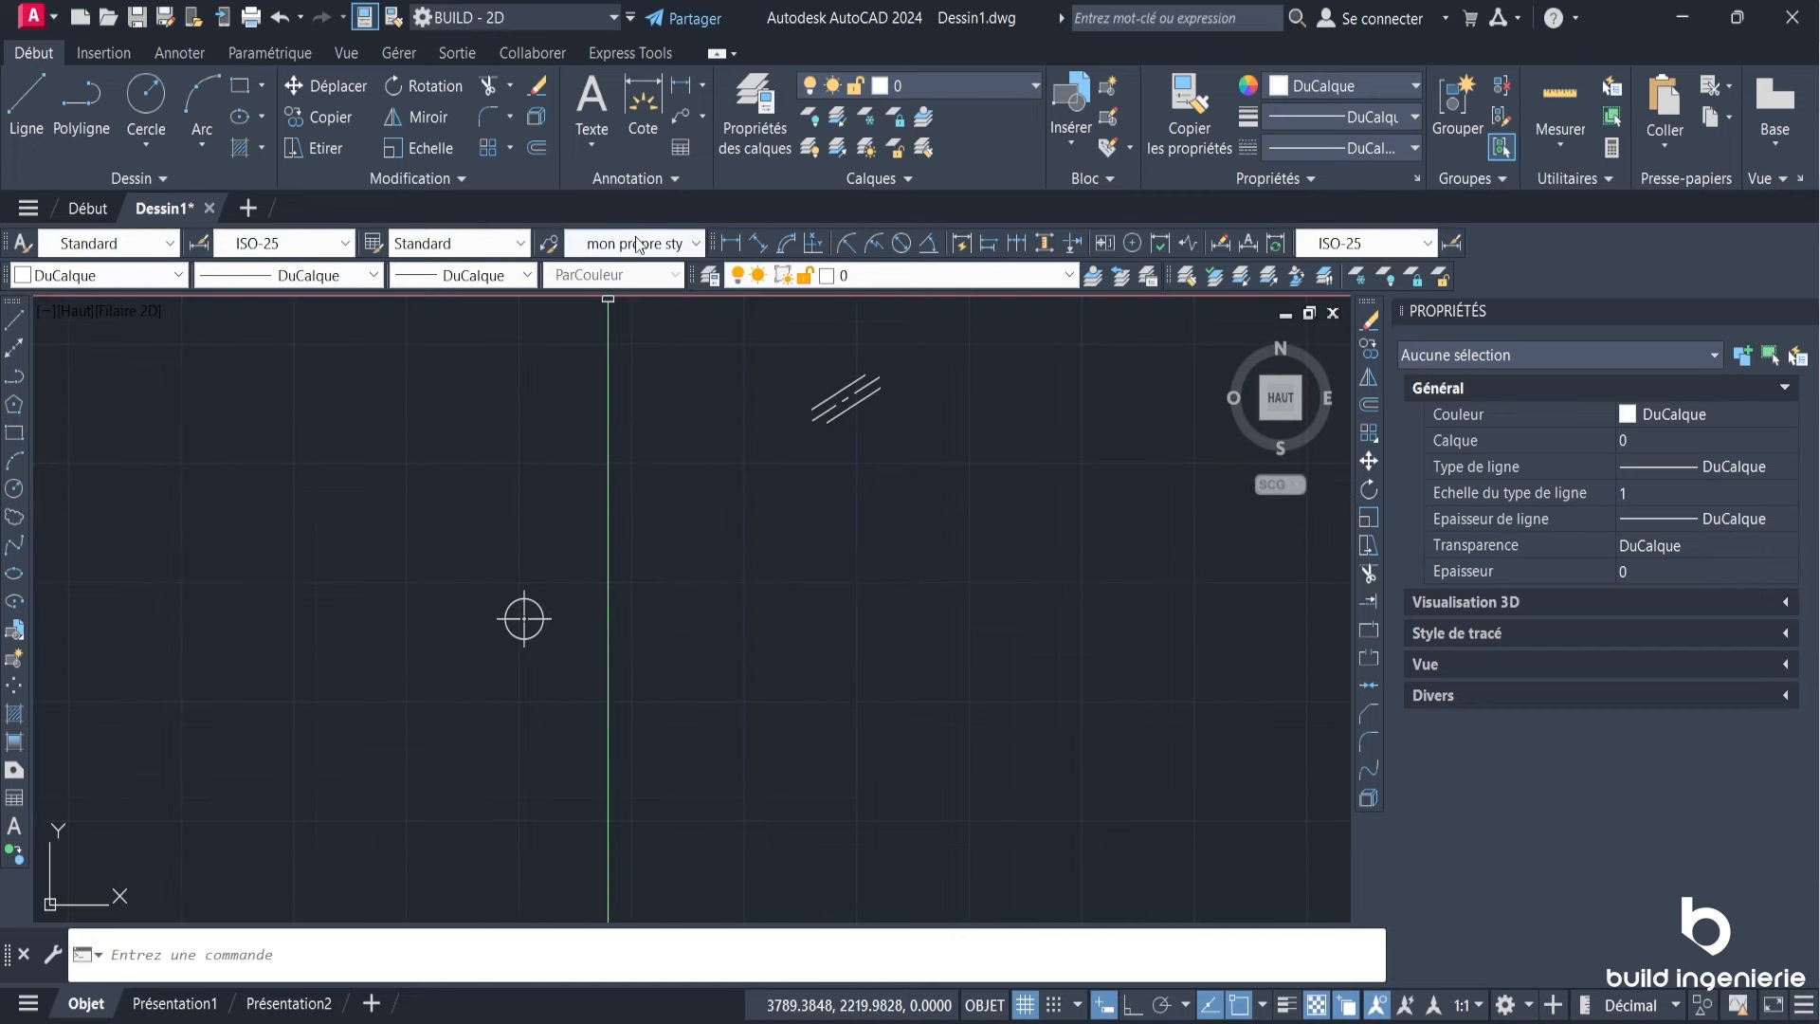
# Step: Open the VUE EN PLAN drawing
pyautogui.click(180, 53)
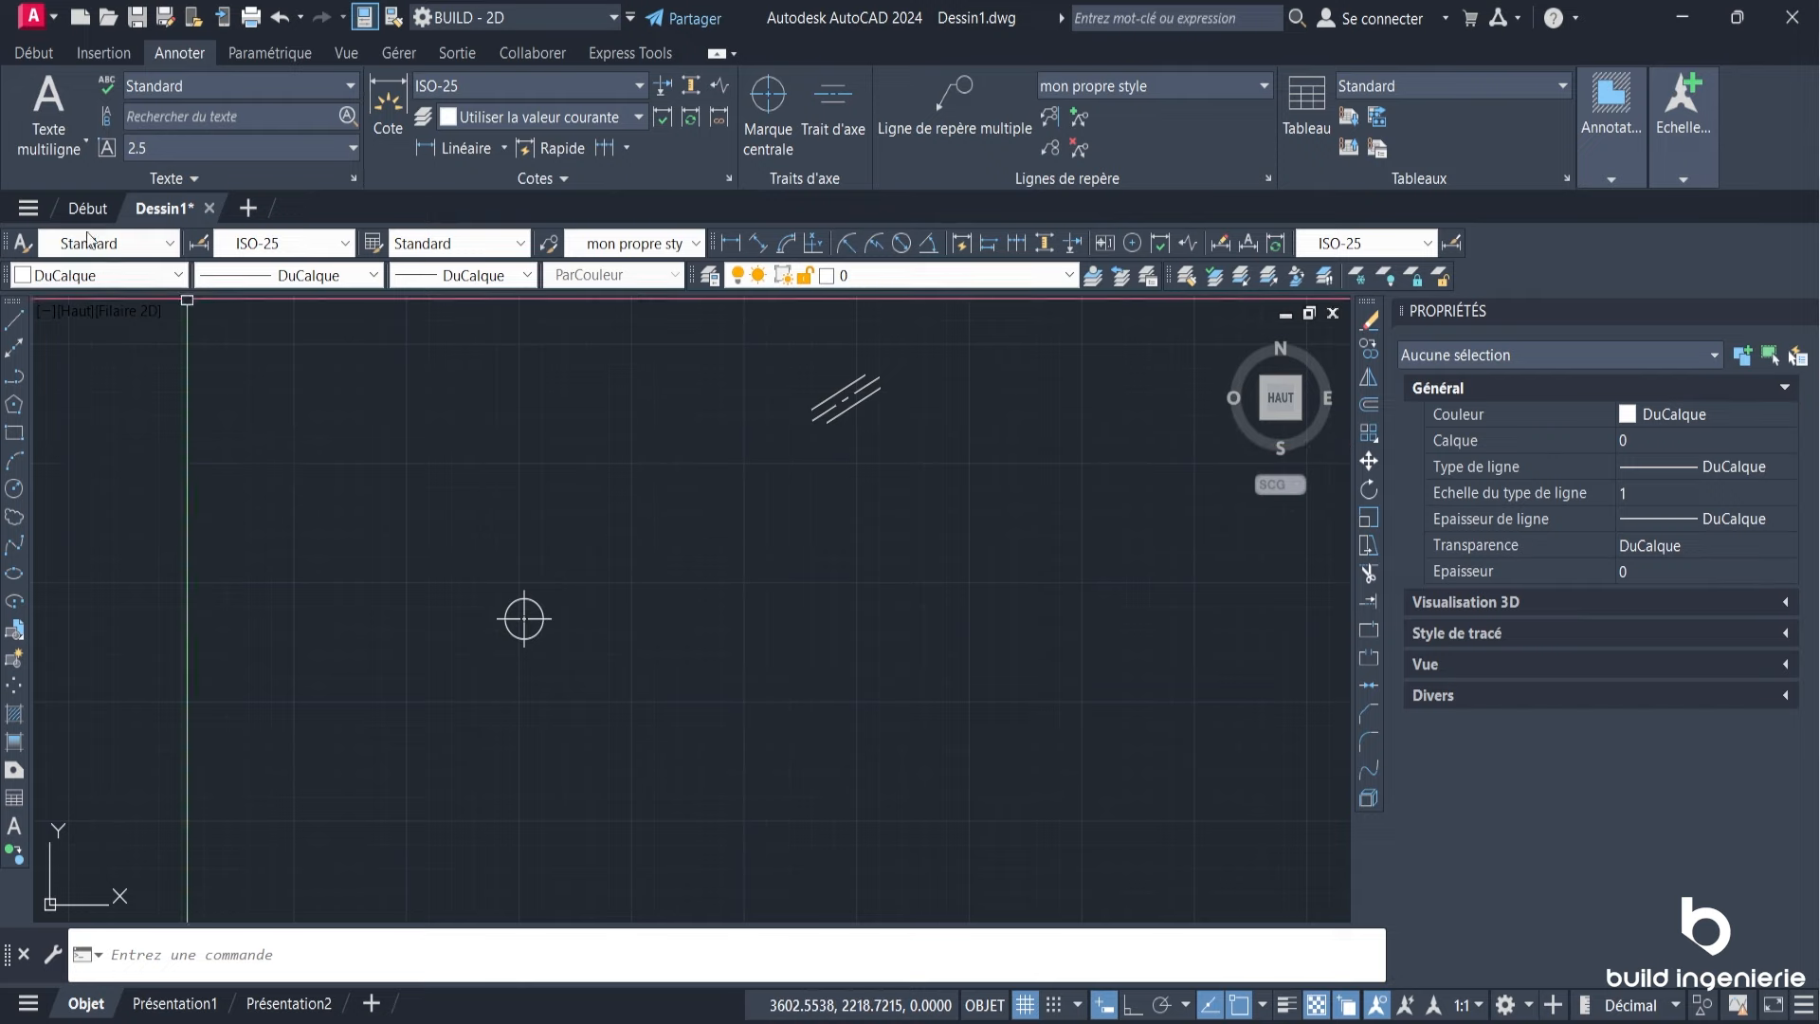
pyautogui.click(27, 208)
pyautogui.click(66, 253)
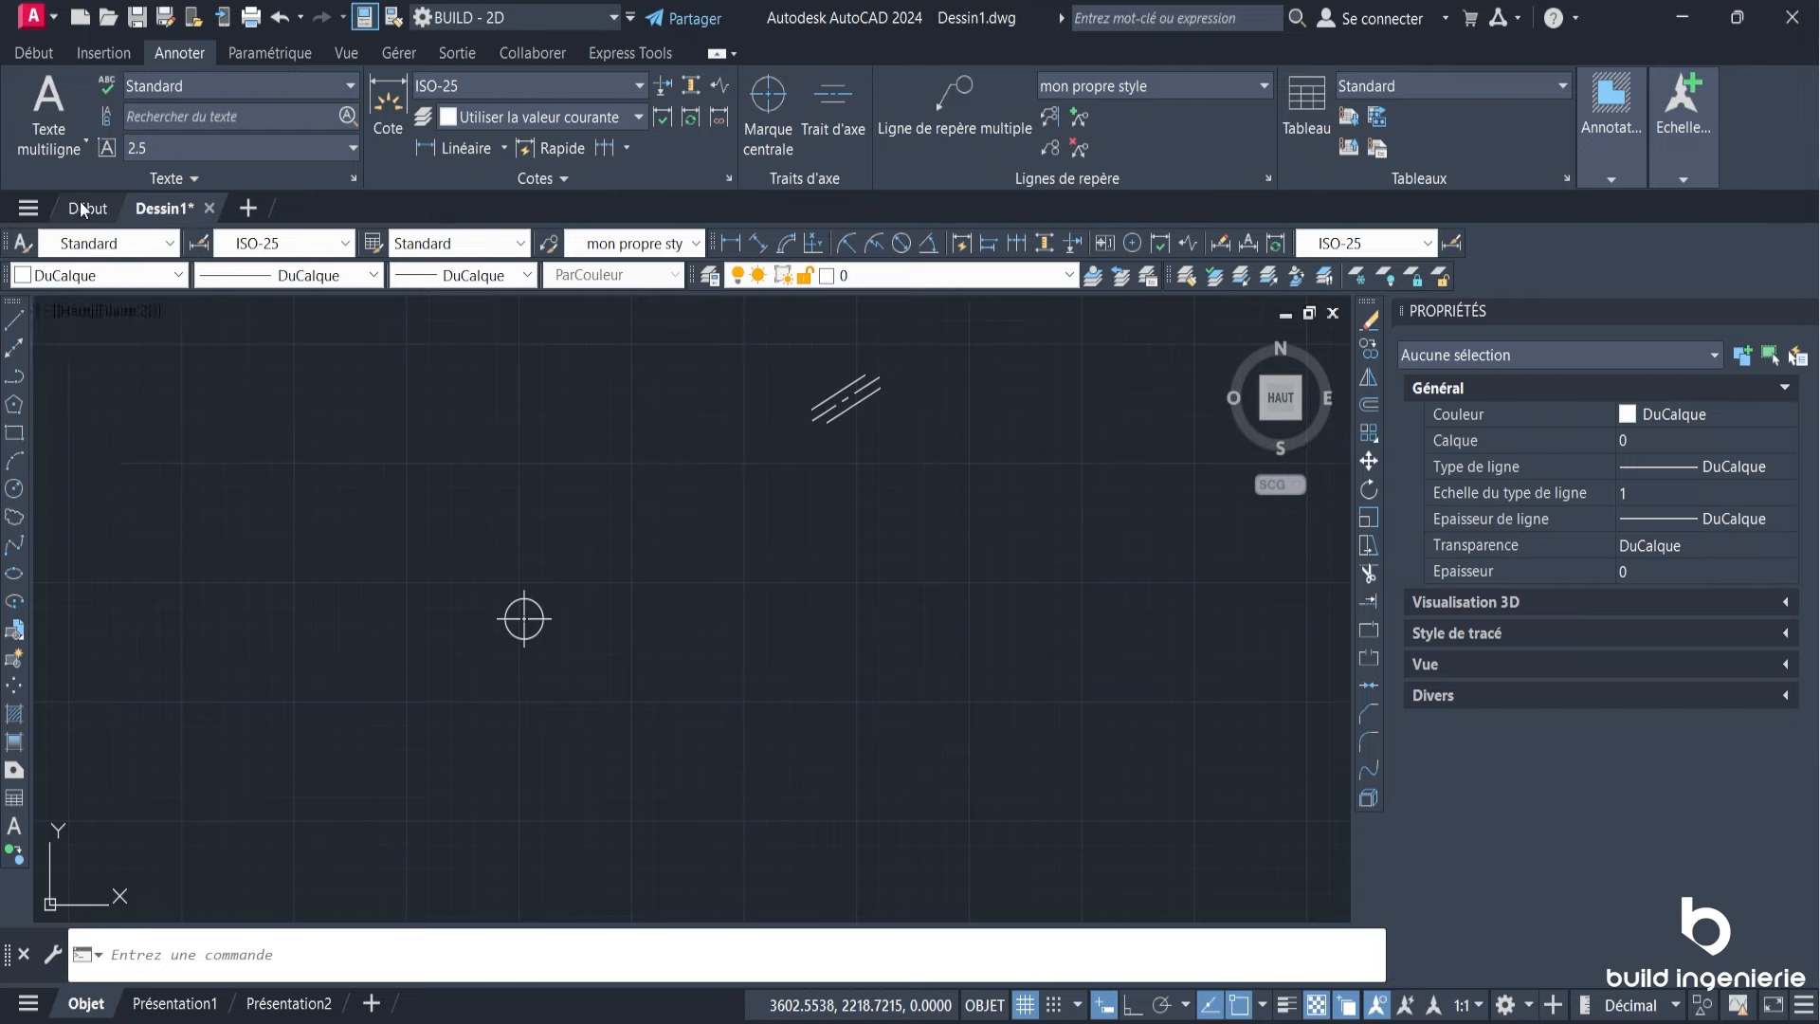
pyautogui.click(455, 629)
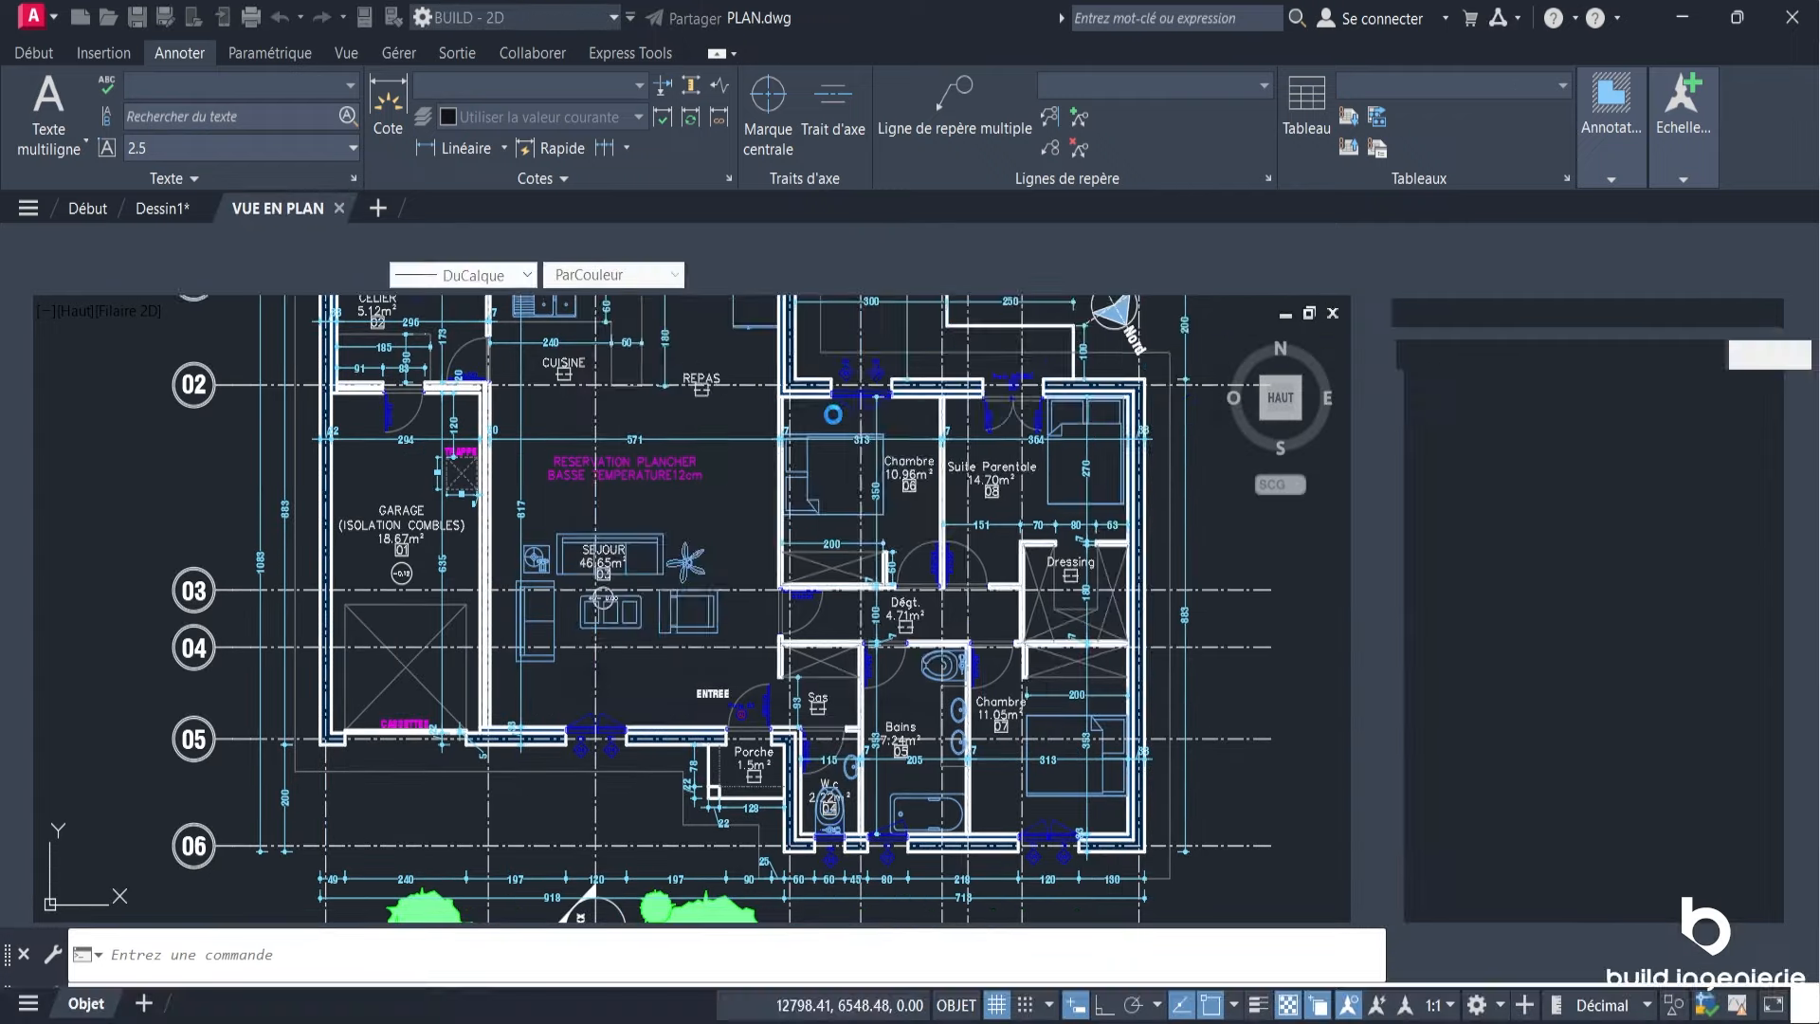
pyautogui.click(834, 560)
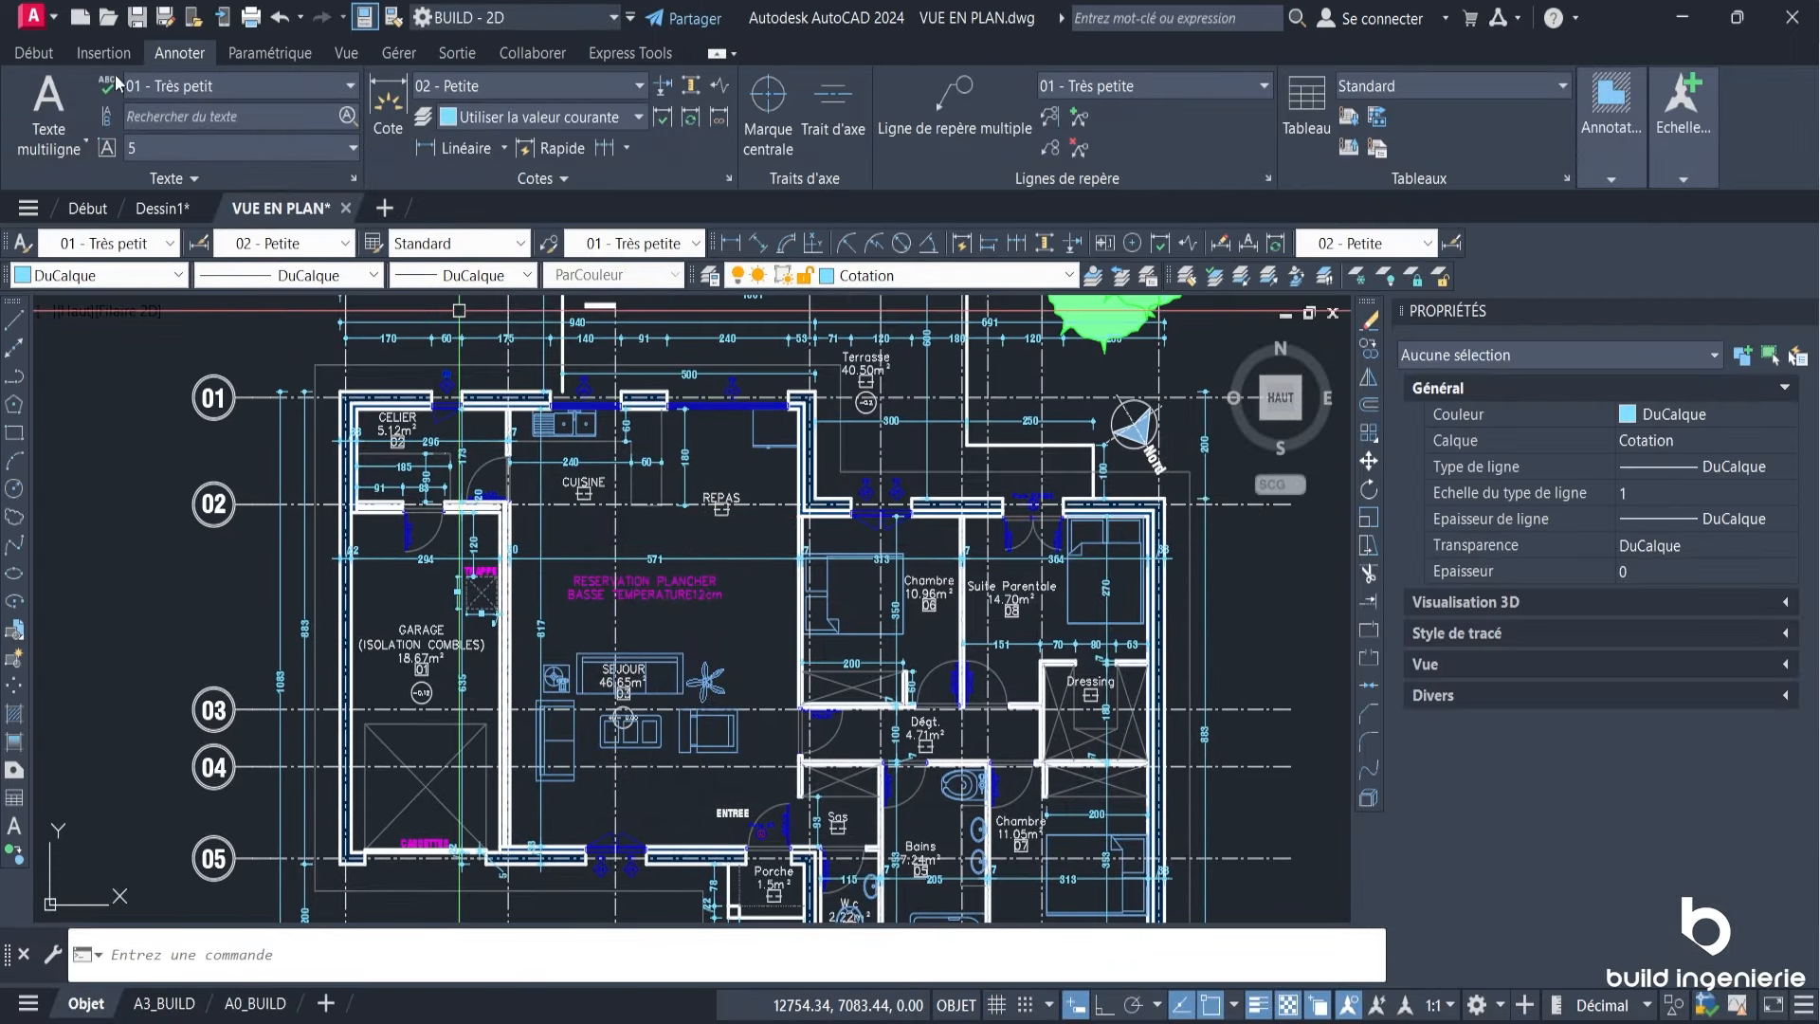
# Step: Isolate the wall layer A-Mur by picking a wall outline near the kitchen sink with the layer isolate command
pyautogui.click(35, 53)
pyautogui.click(837, 116)
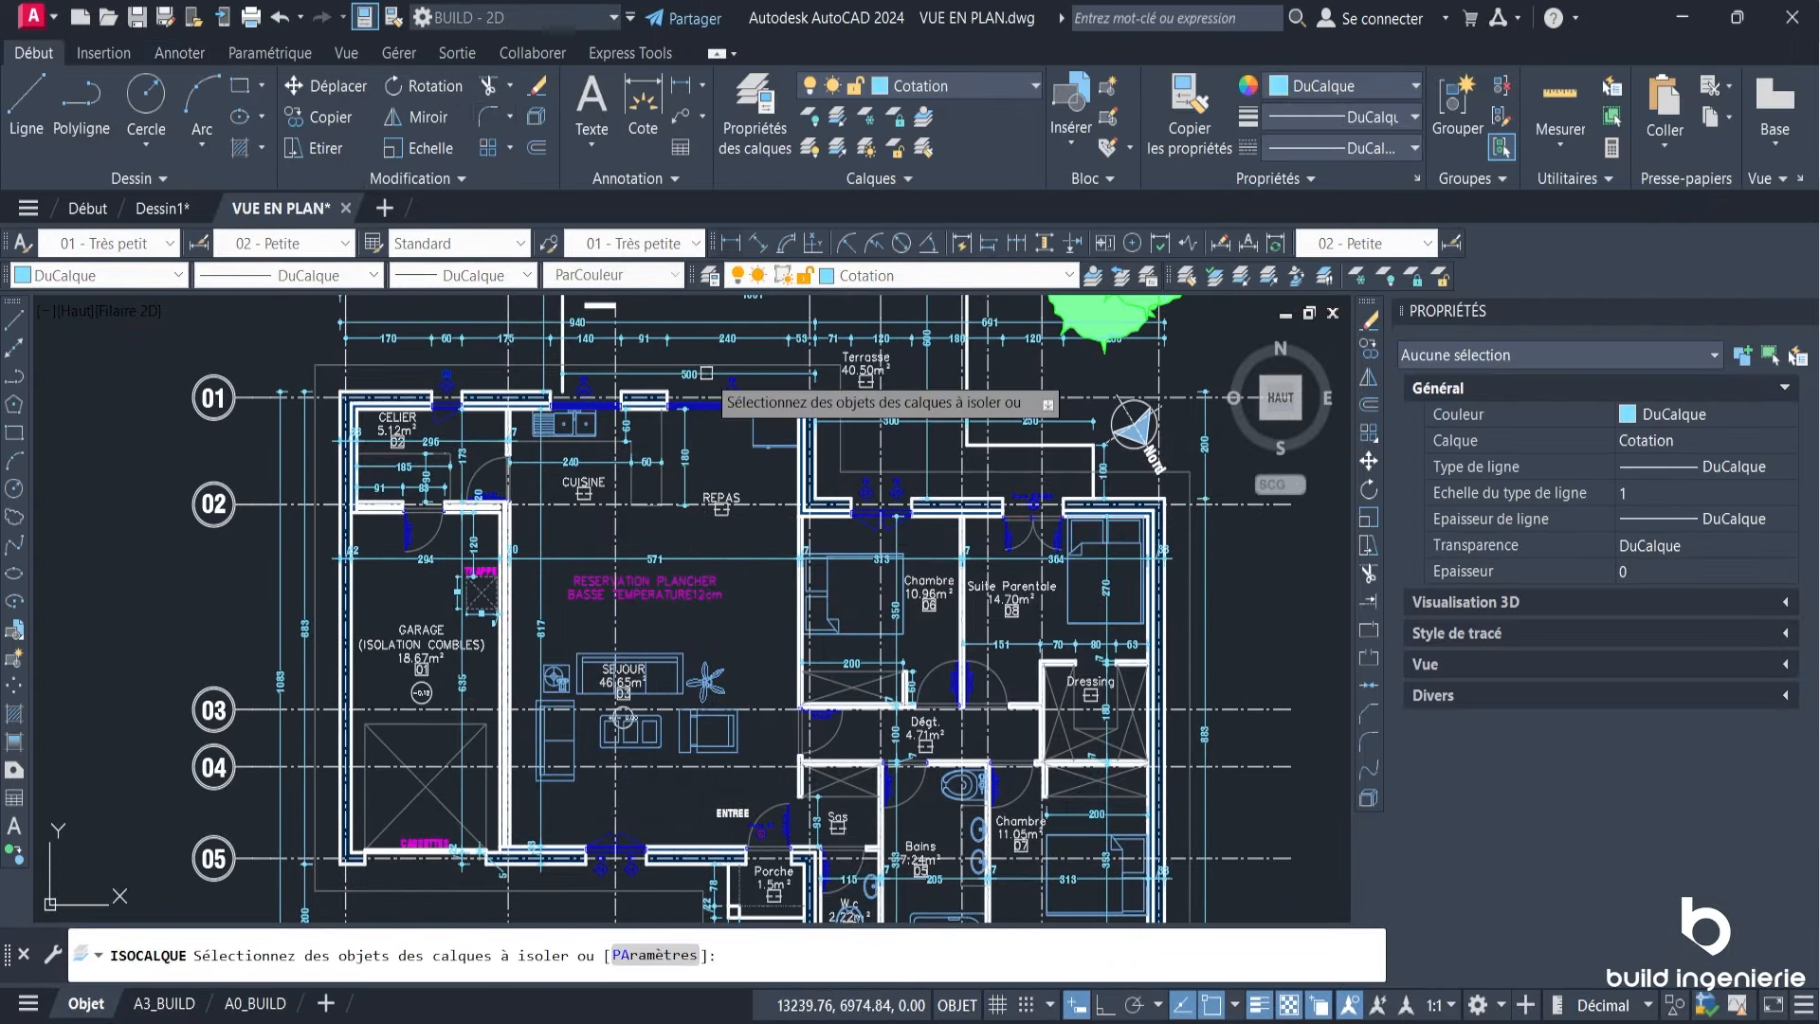
pyautogui.scroll(5, 689, 374)
pyautogui.click(830, 371)
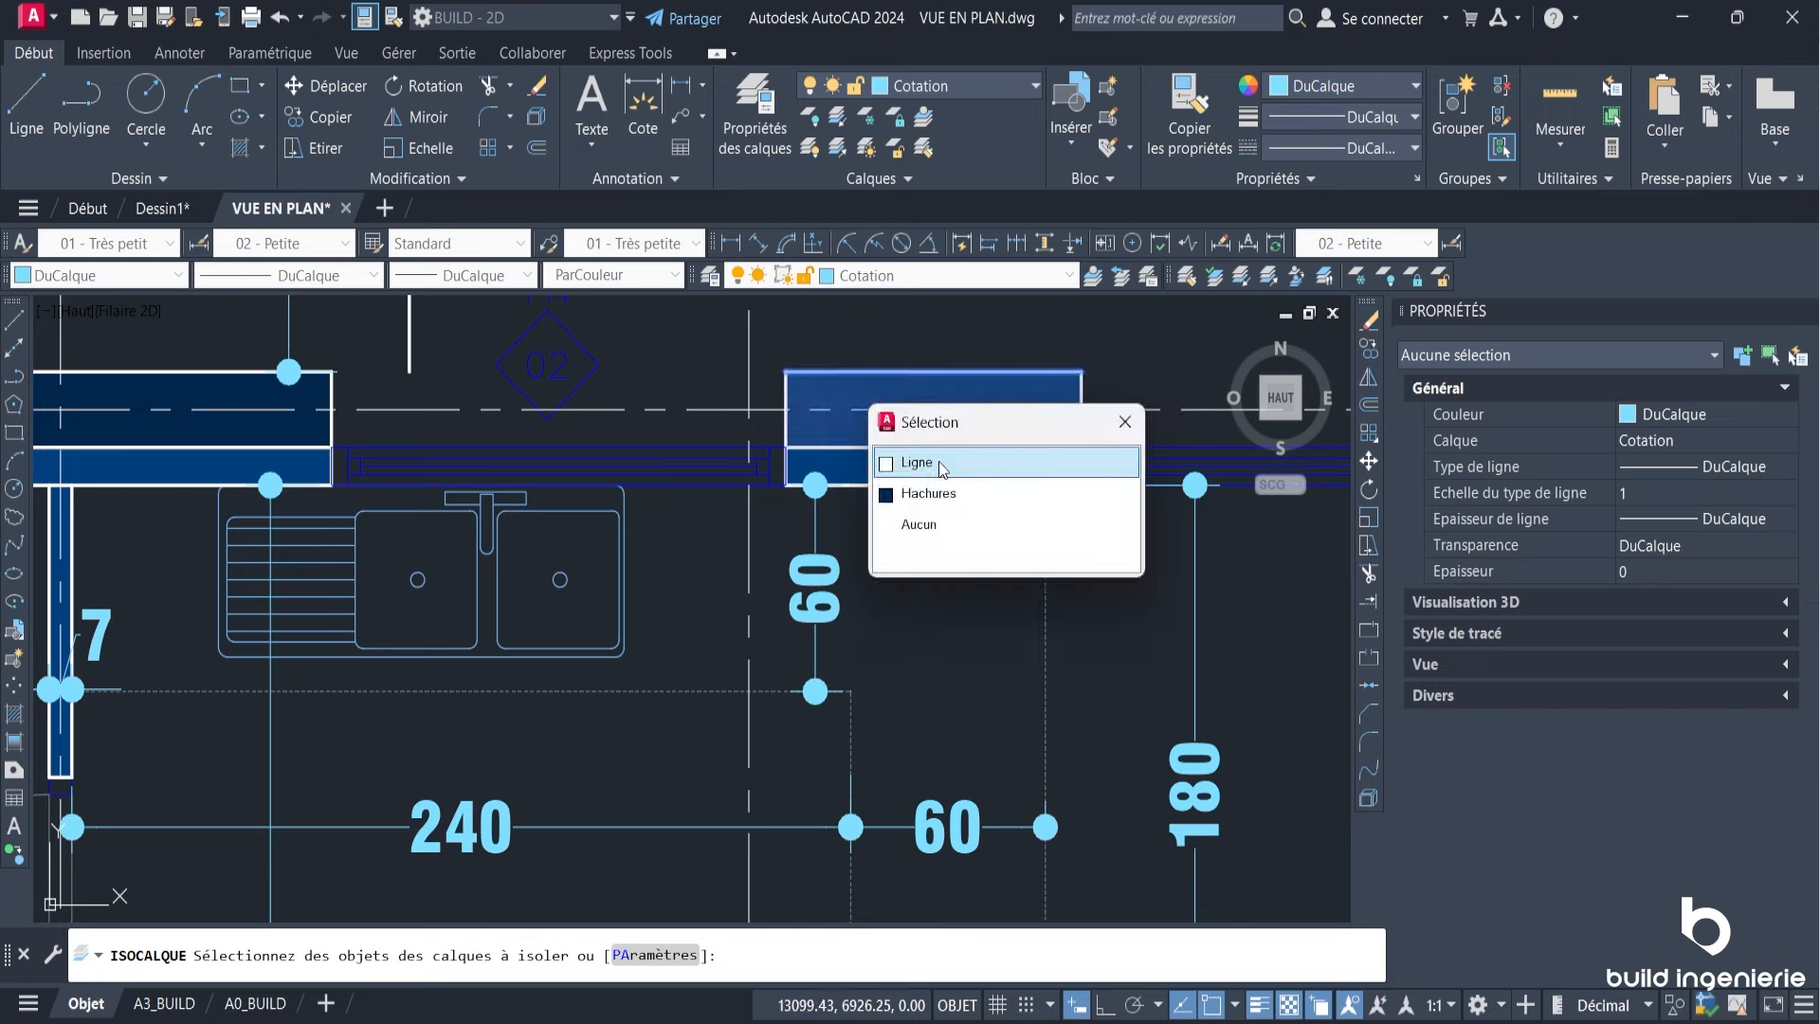
pyautogui.click(943, 467)
pyautogui.press('Return')
pyautogui.scroll(-5, 712, 416)
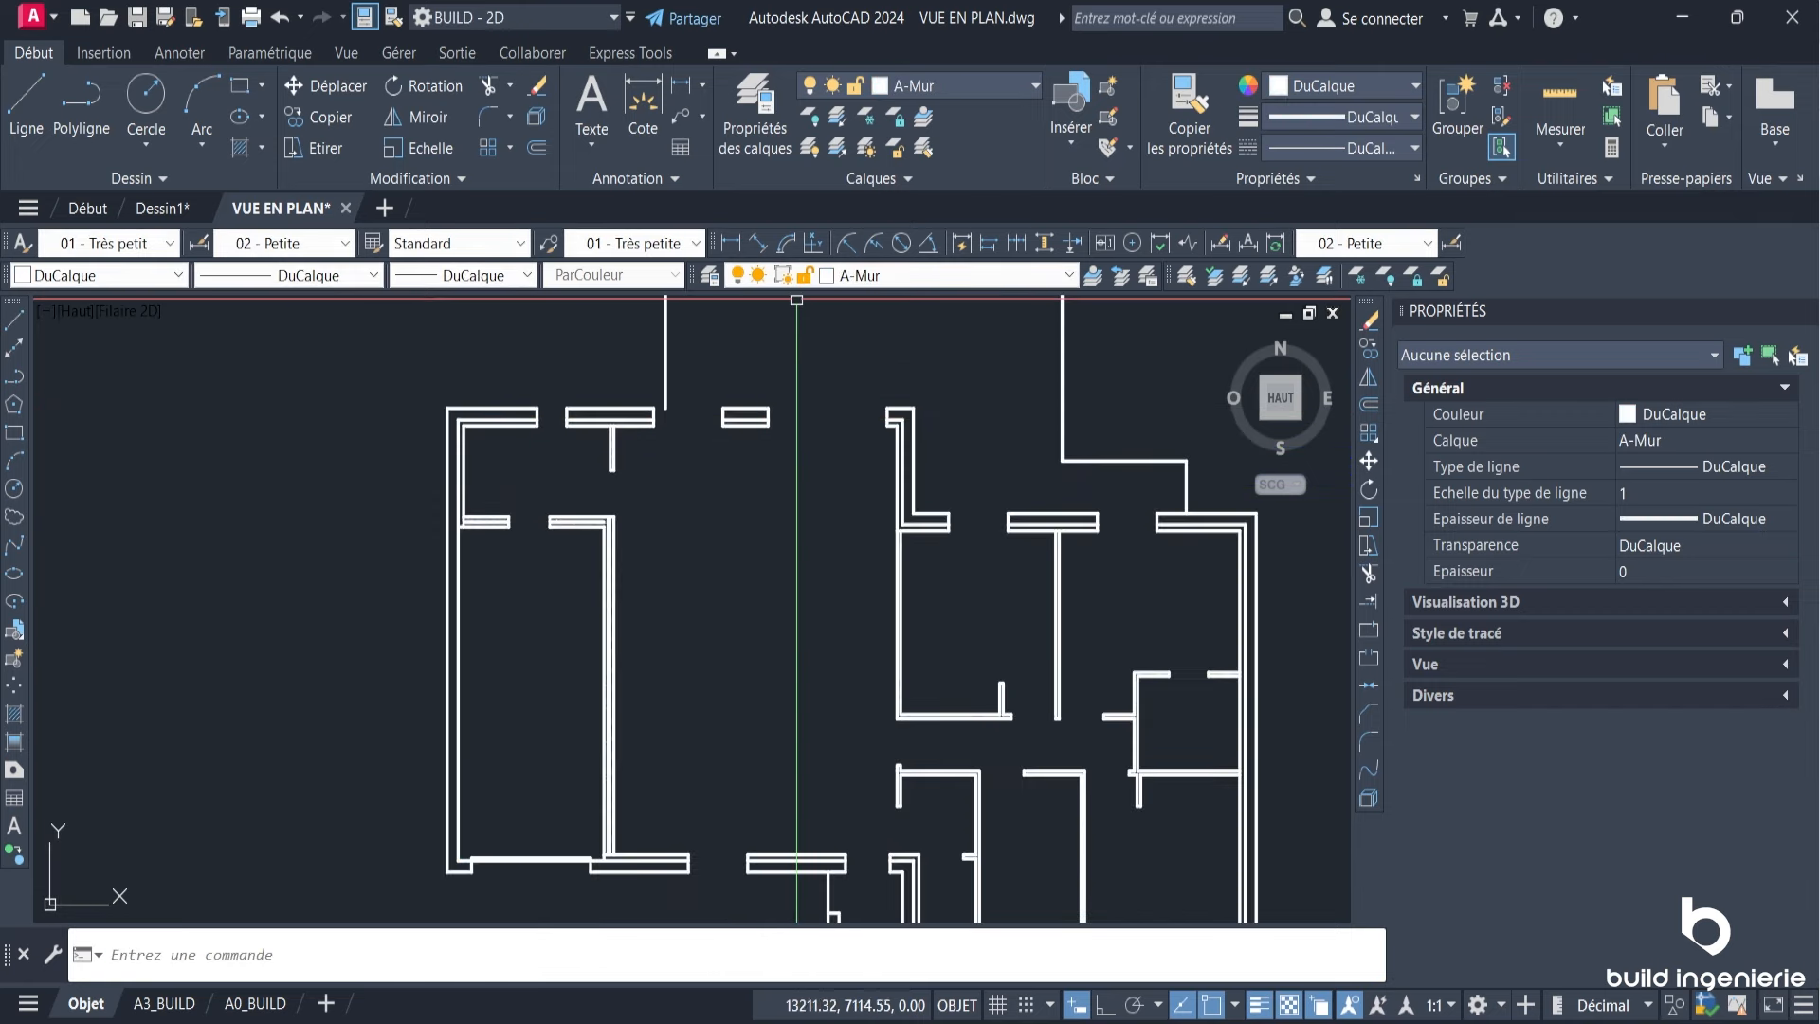
# Step: Create a centreline along the upper exterior wall from the left segment's outer line and a parallel line of the short segment farther right
pyautogui.click(177, 54)
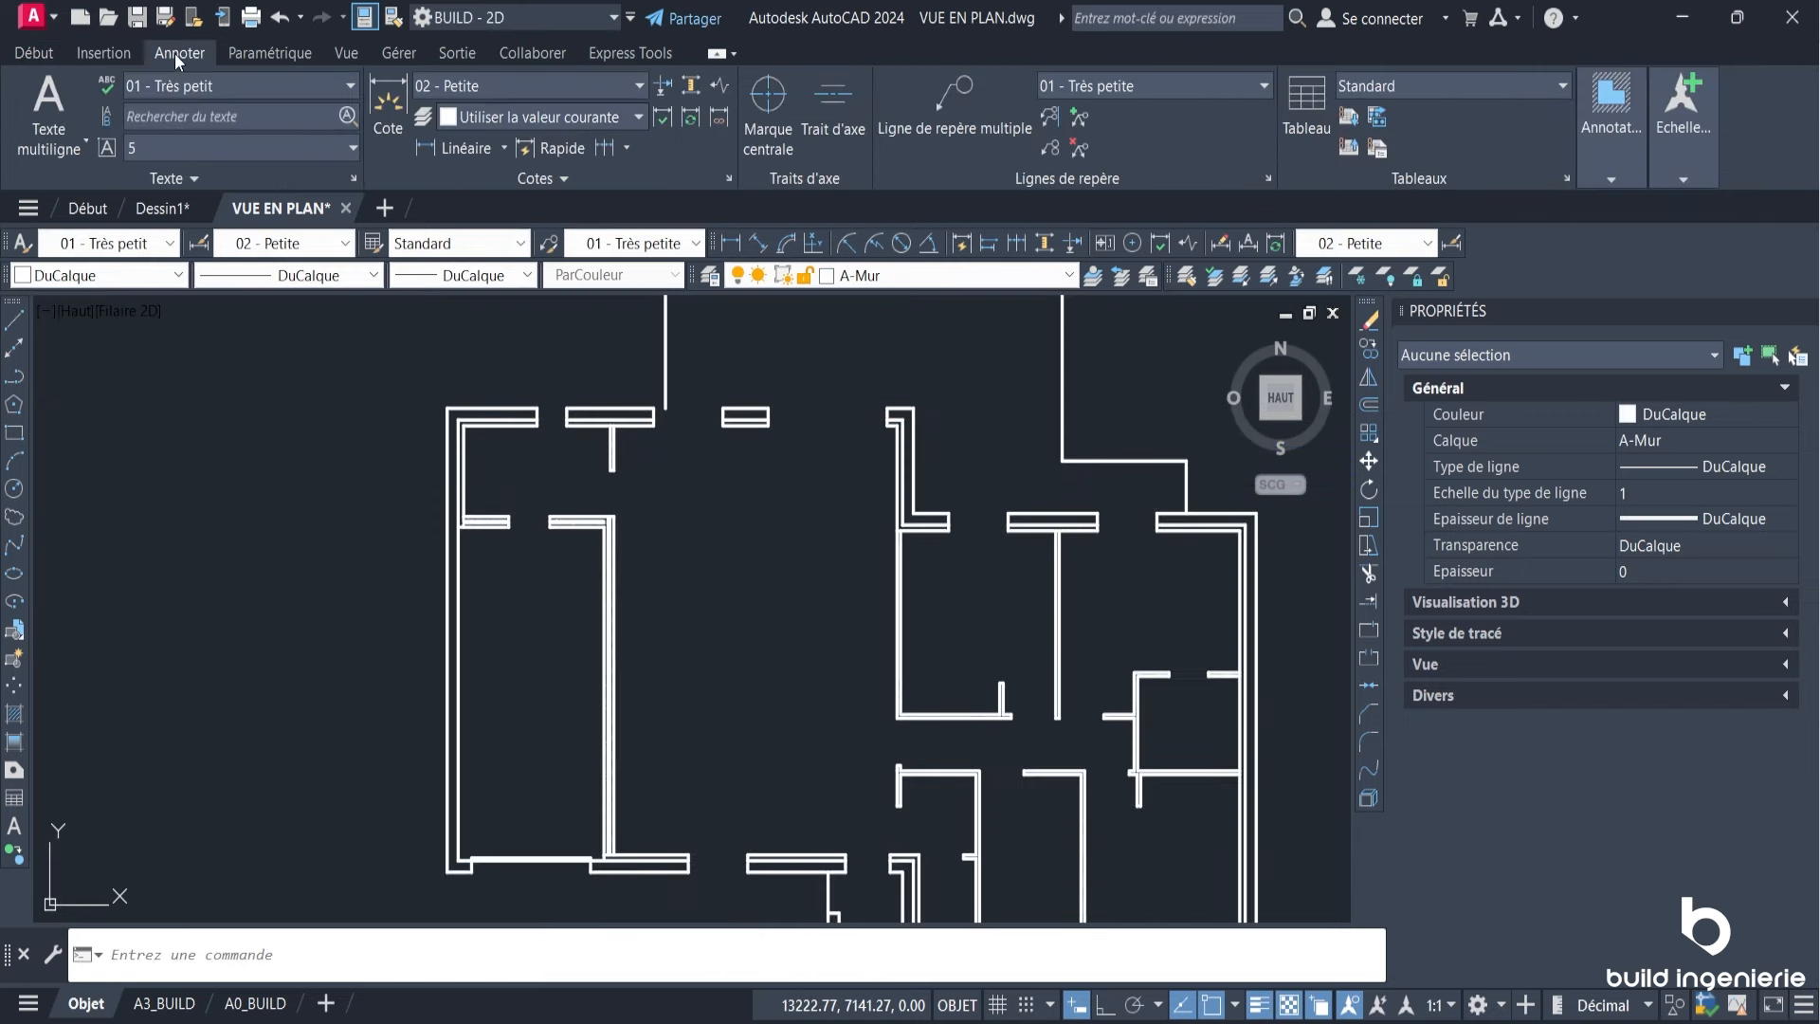
pyautogui.click(836, 105)
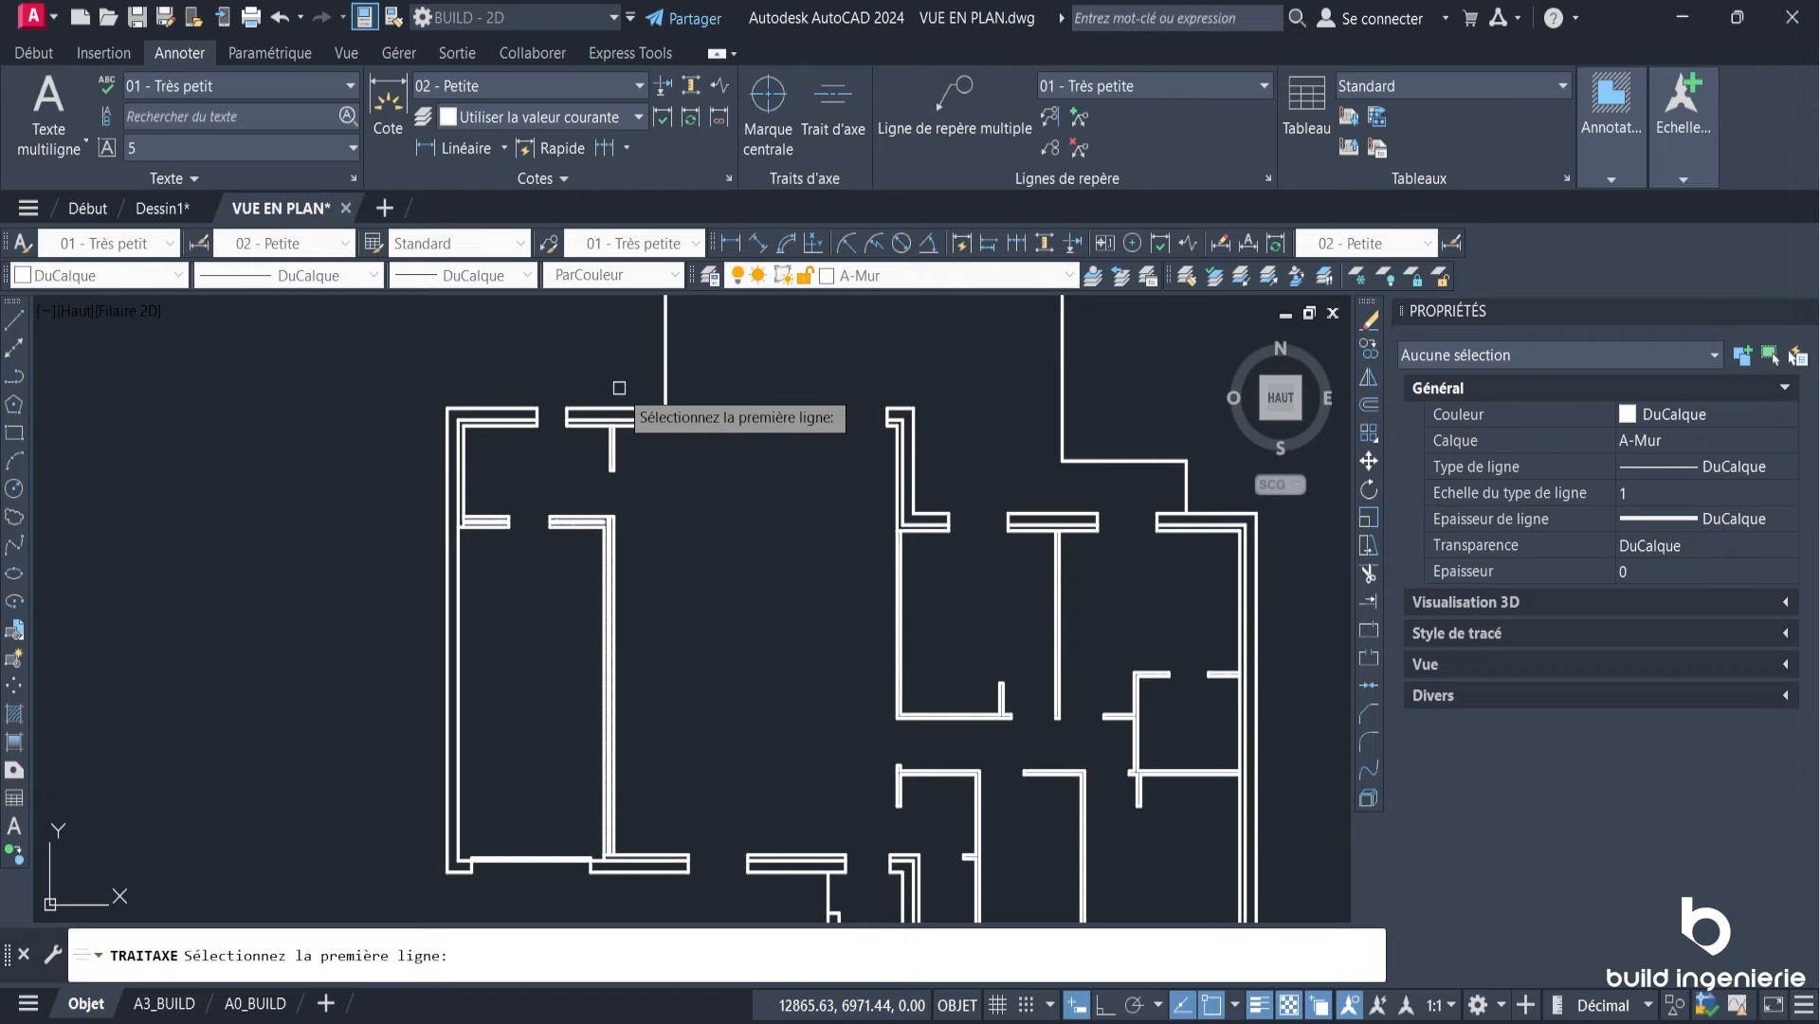
pyautogui.scroll(3, 619, 388)
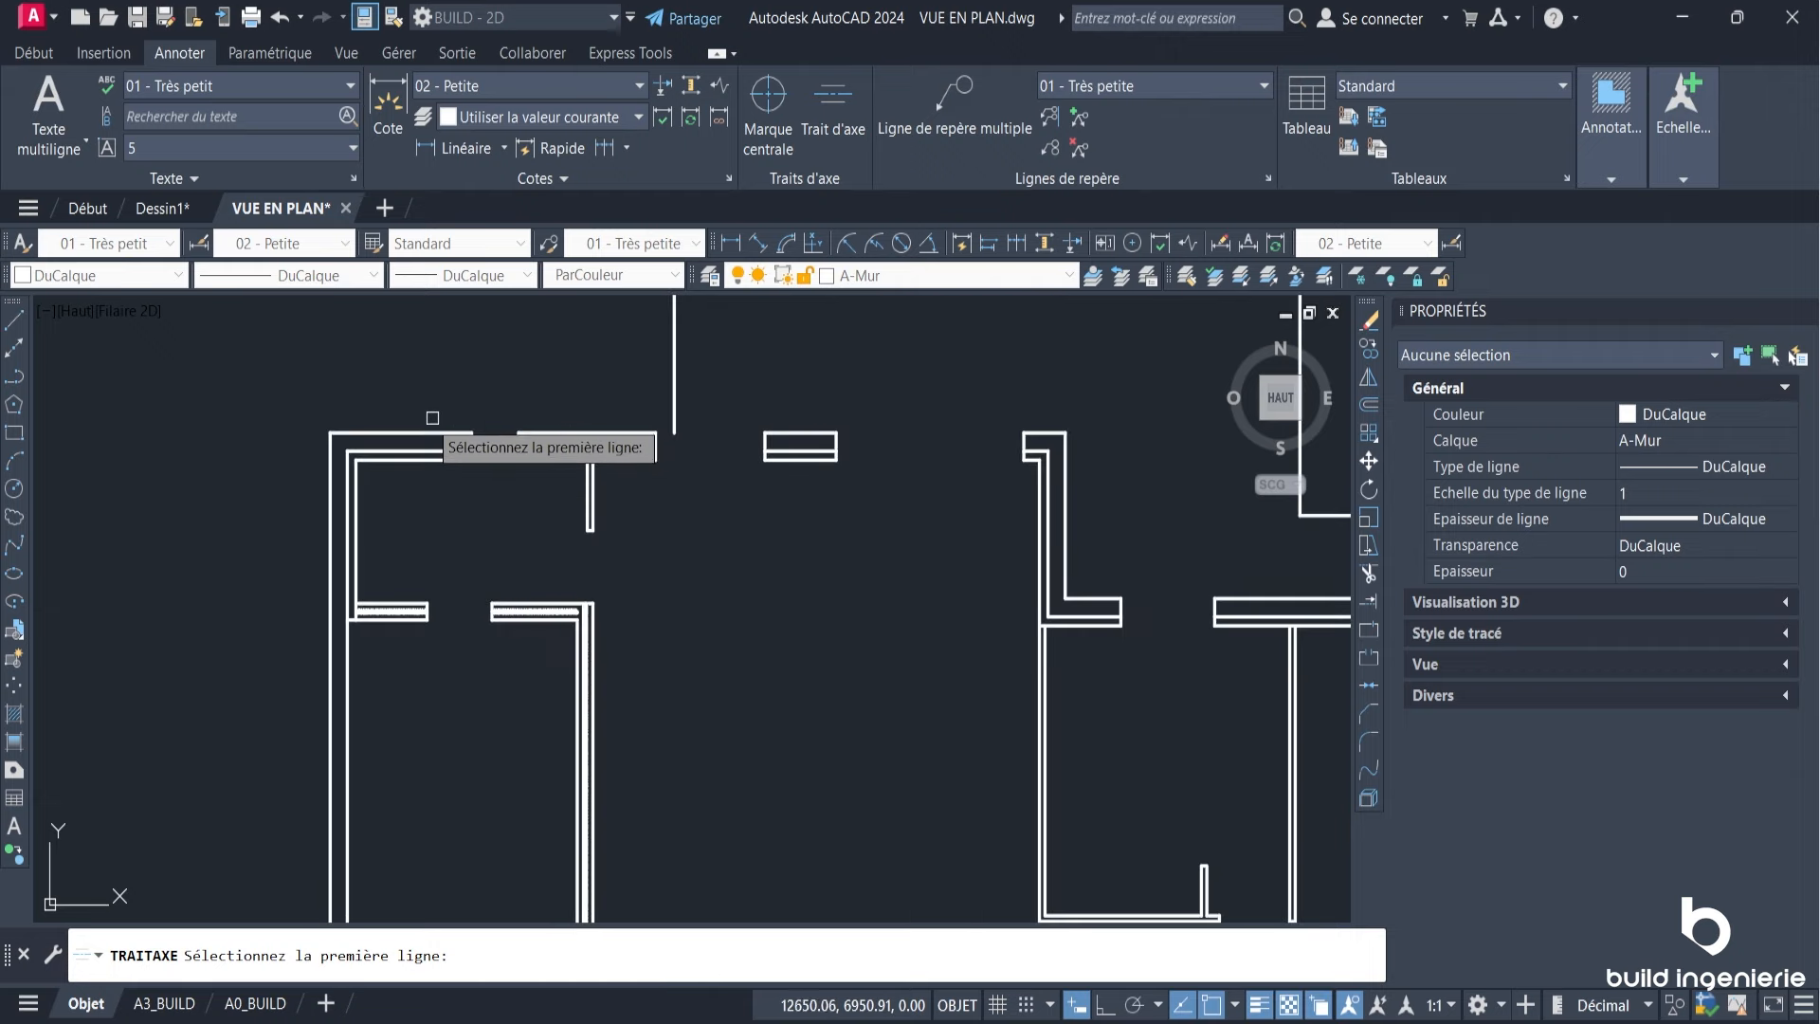
pyautogui.click(376, 435)
pyautogui.scroll(-5, 398, 607)
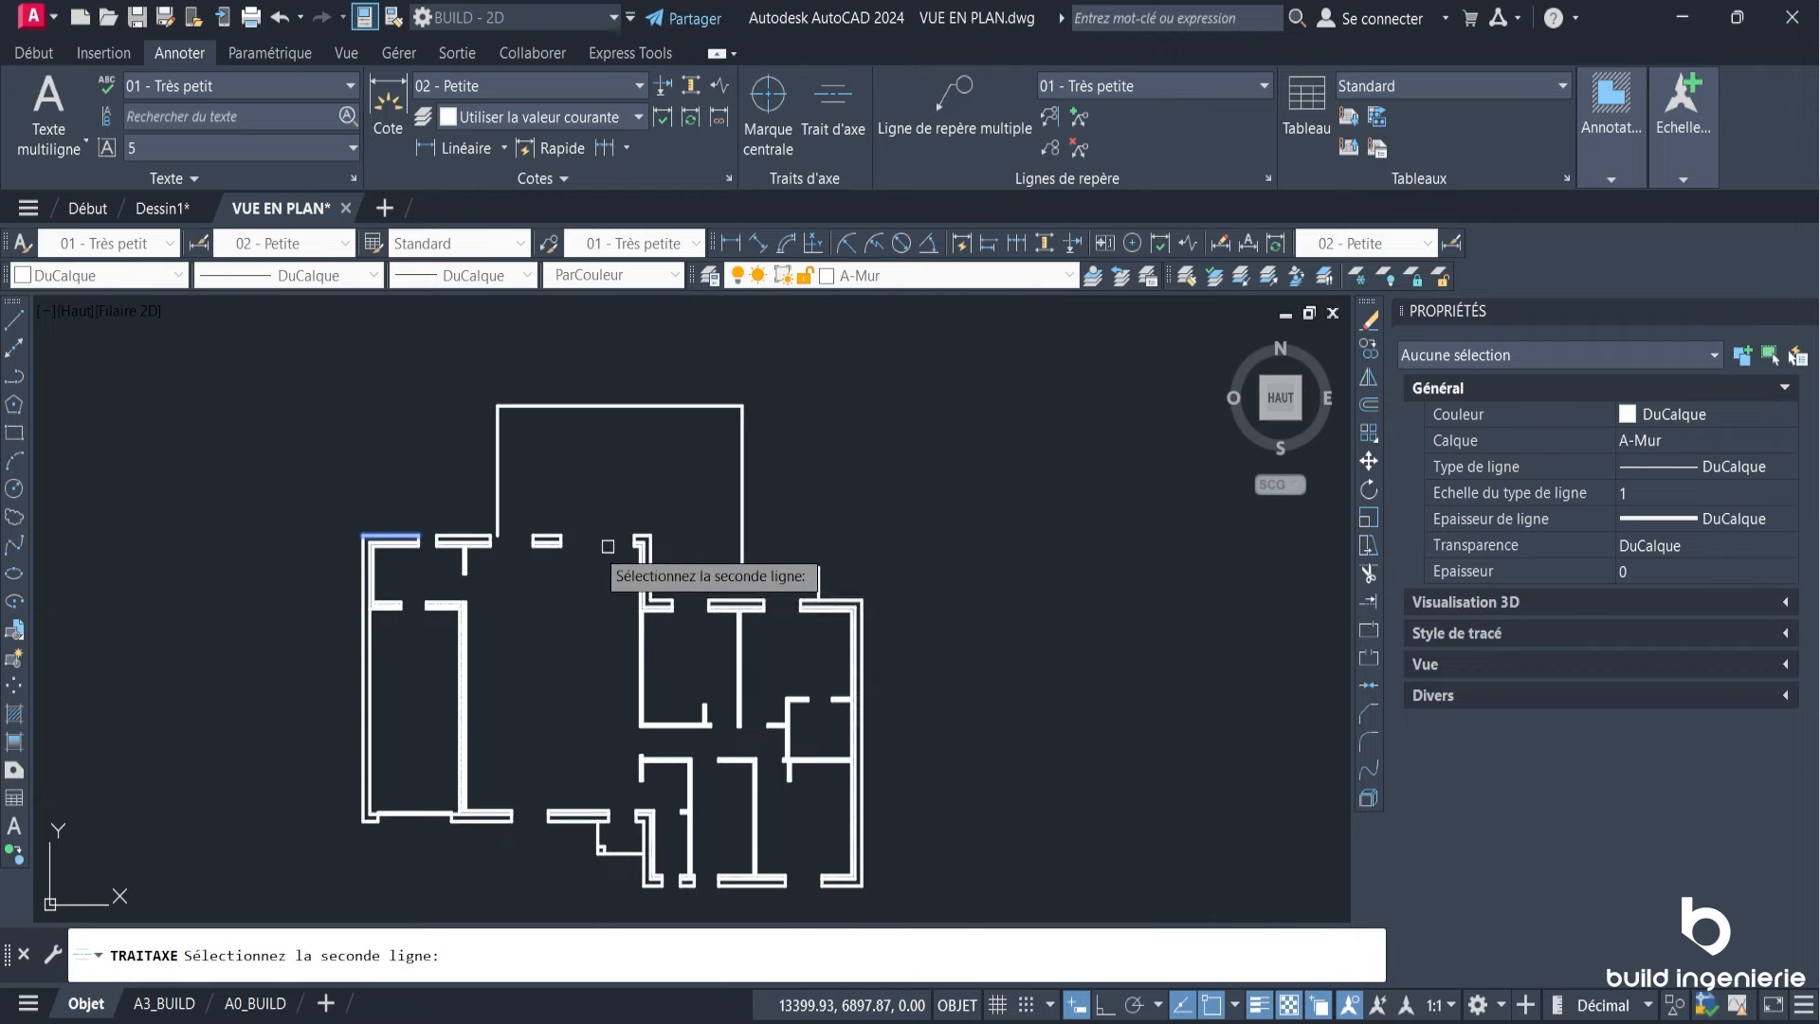
pyautogui.scroll(5, 606, 540)
pyautogui.click(841, 503)
pyautogui.scroll(-5, 638, 496)
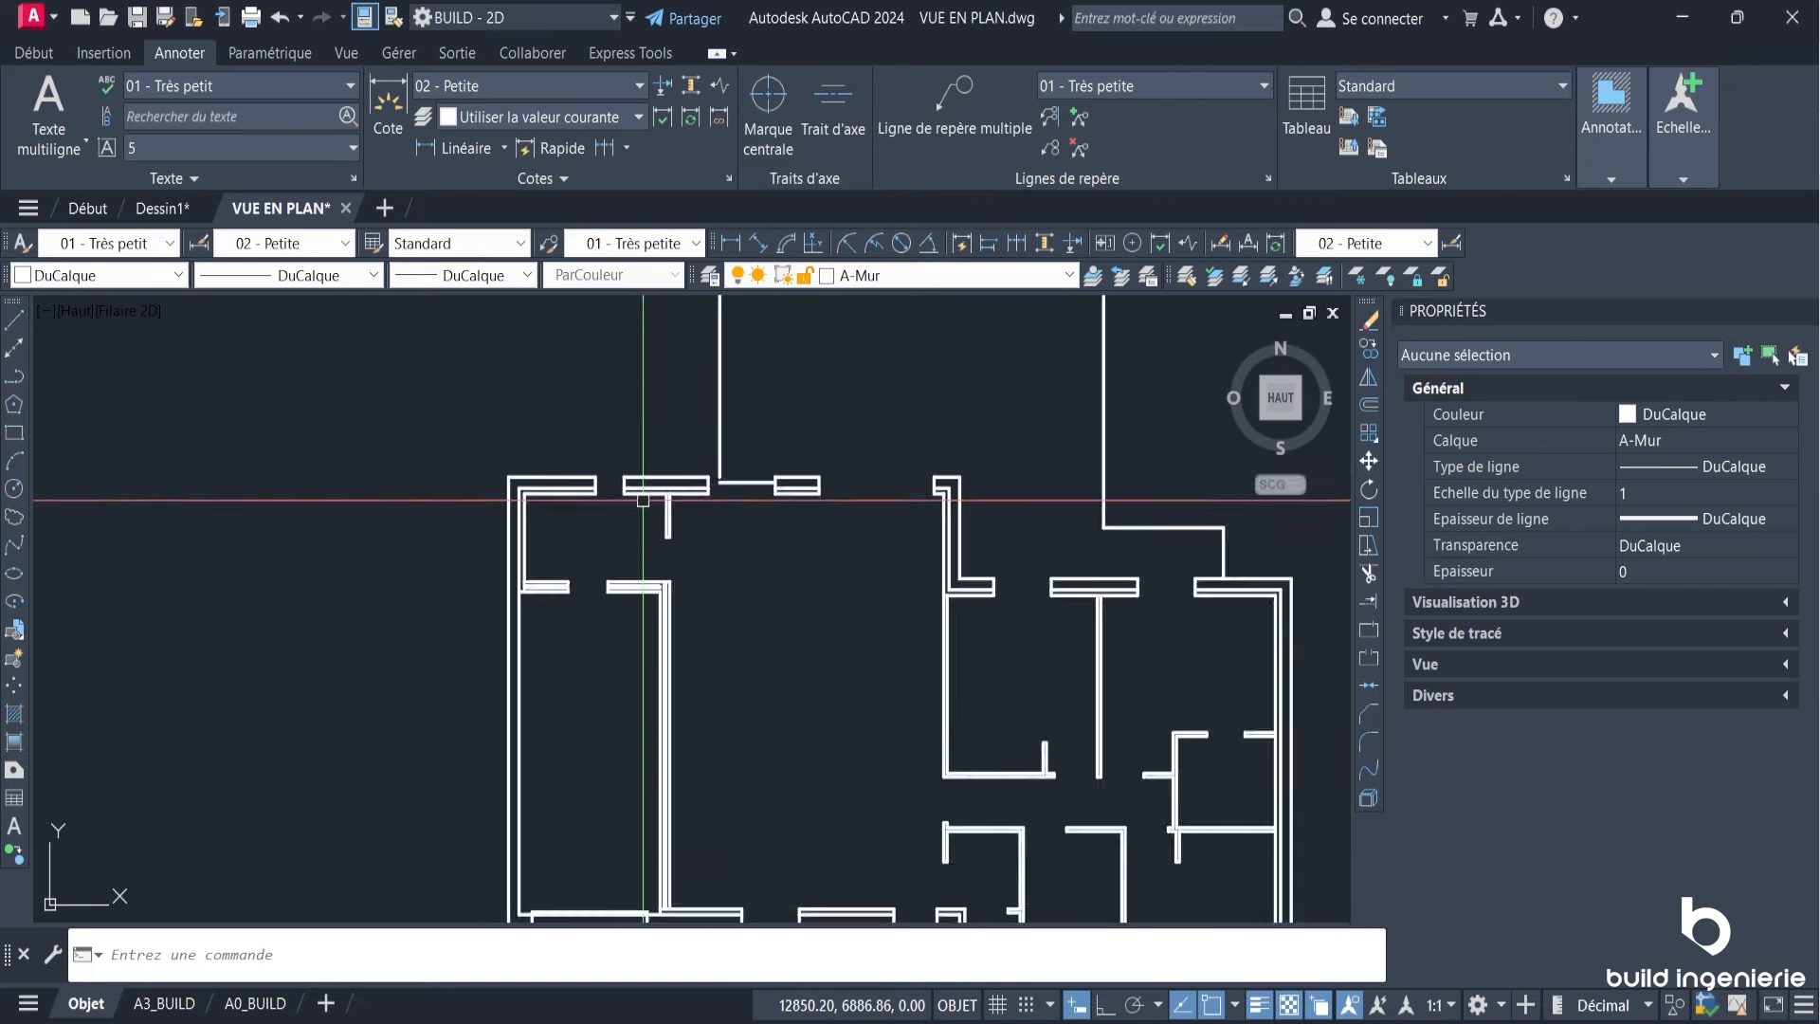
# Step: Stretch the left end of the upper wall's centreline horizontally past the house's upper-left corner
pyautogui.scroll(5, 808, 480)
pyautogui.click(813, 461)
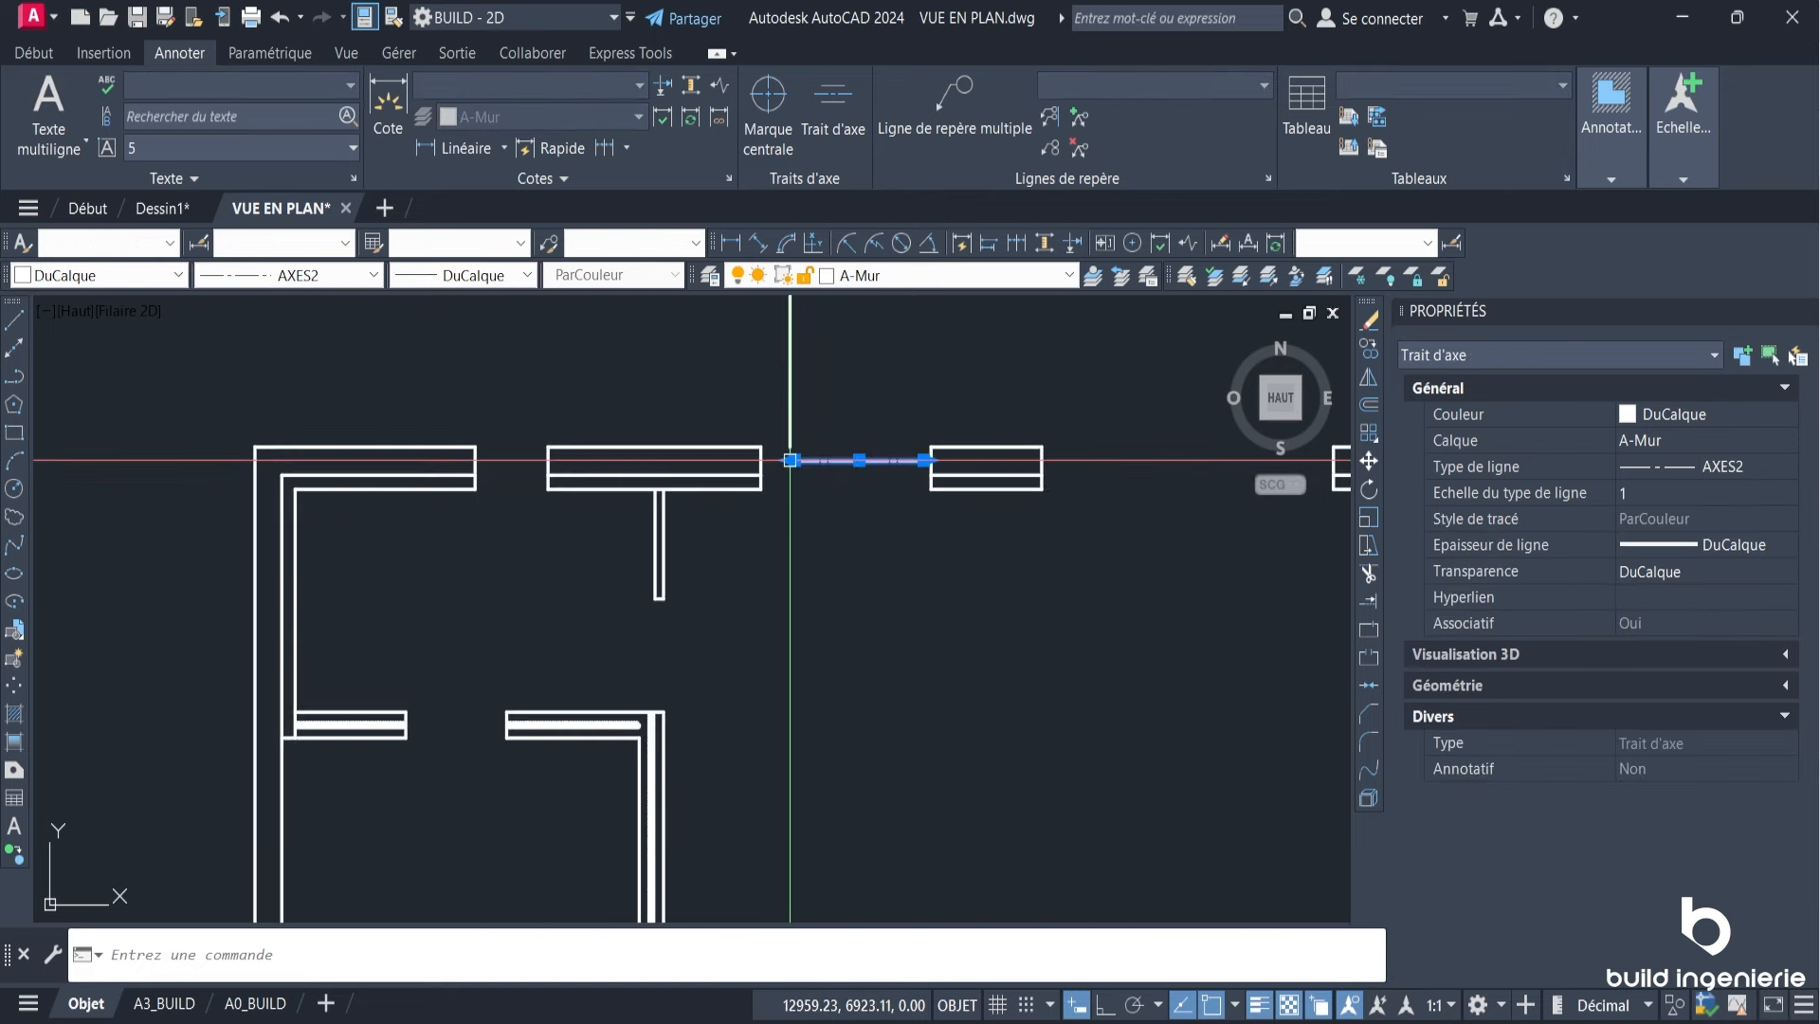
pyautogui.click(791, 461)
pyautogui.moveTo(201, 480); pyautogui.dragTo(346, 451, button='middle')
pyautogui.click(231, 432)
pyautogui.scroll(-4, 285, 436)
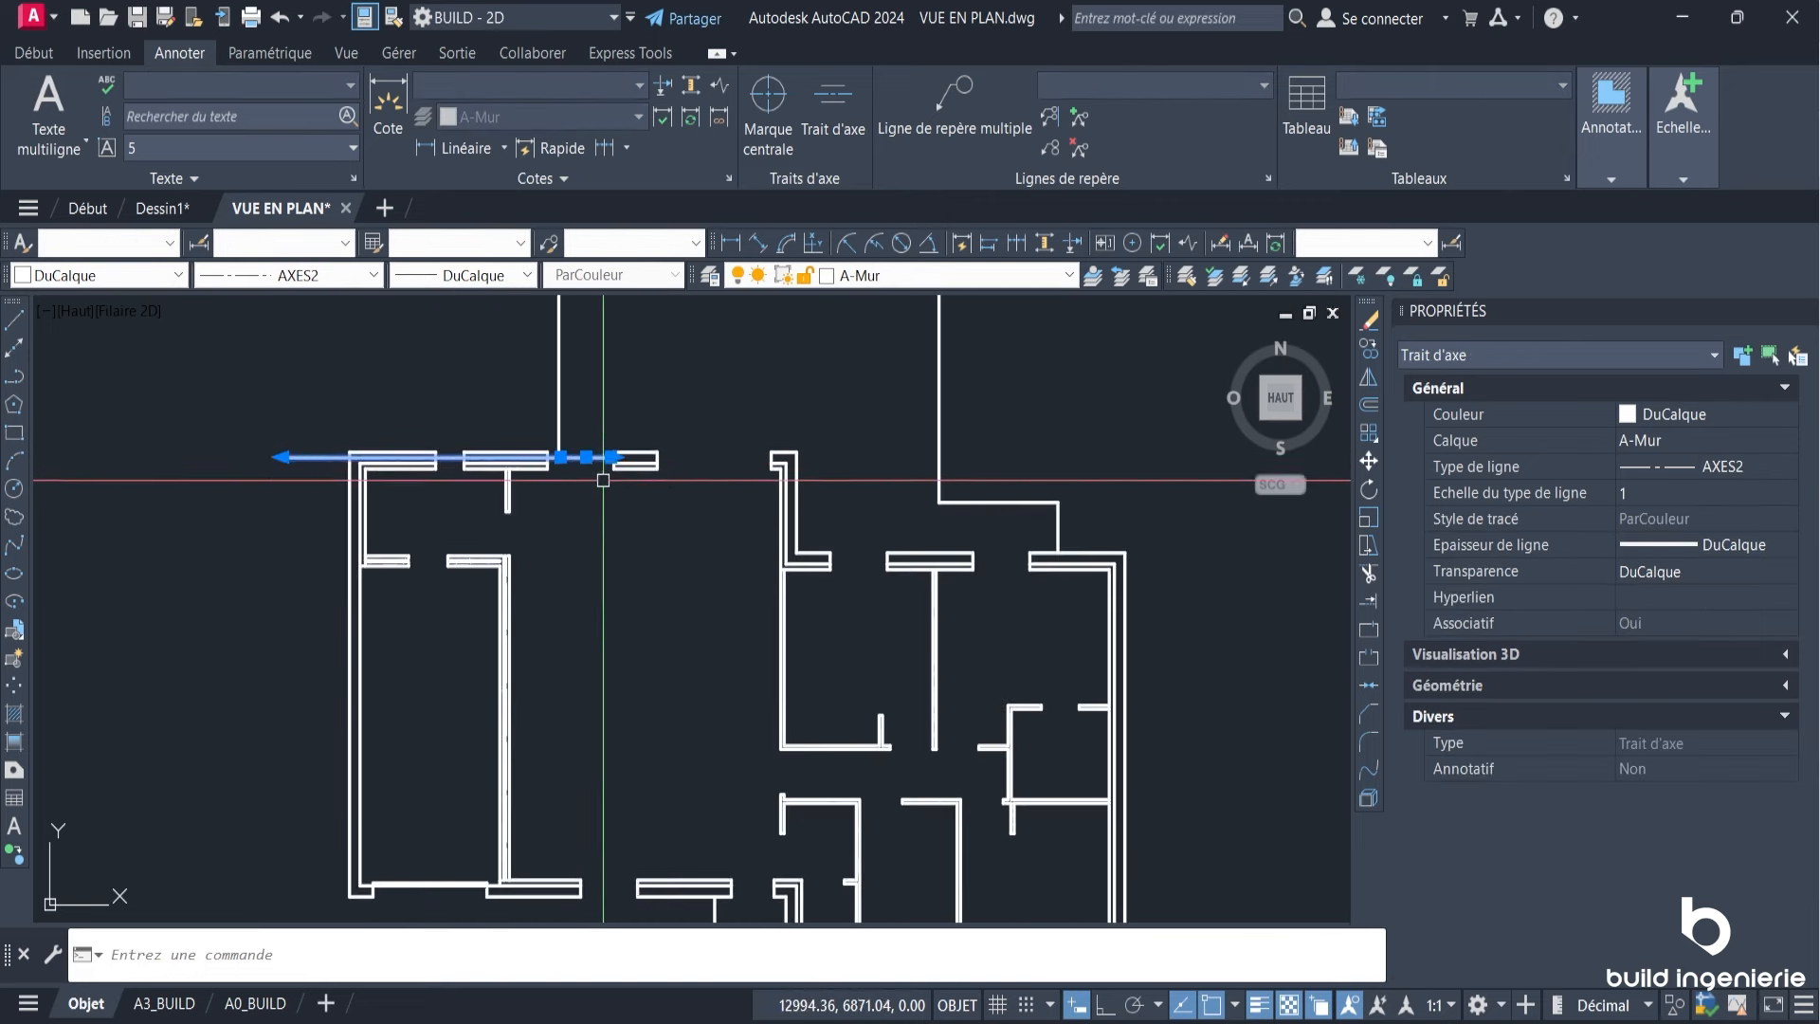
# Step: Stretch the right end of the same centreline horizontally to the terrace's right edge line
pyautogui.scroll(4, 607, 455)
pyautogui.click(599, 457)
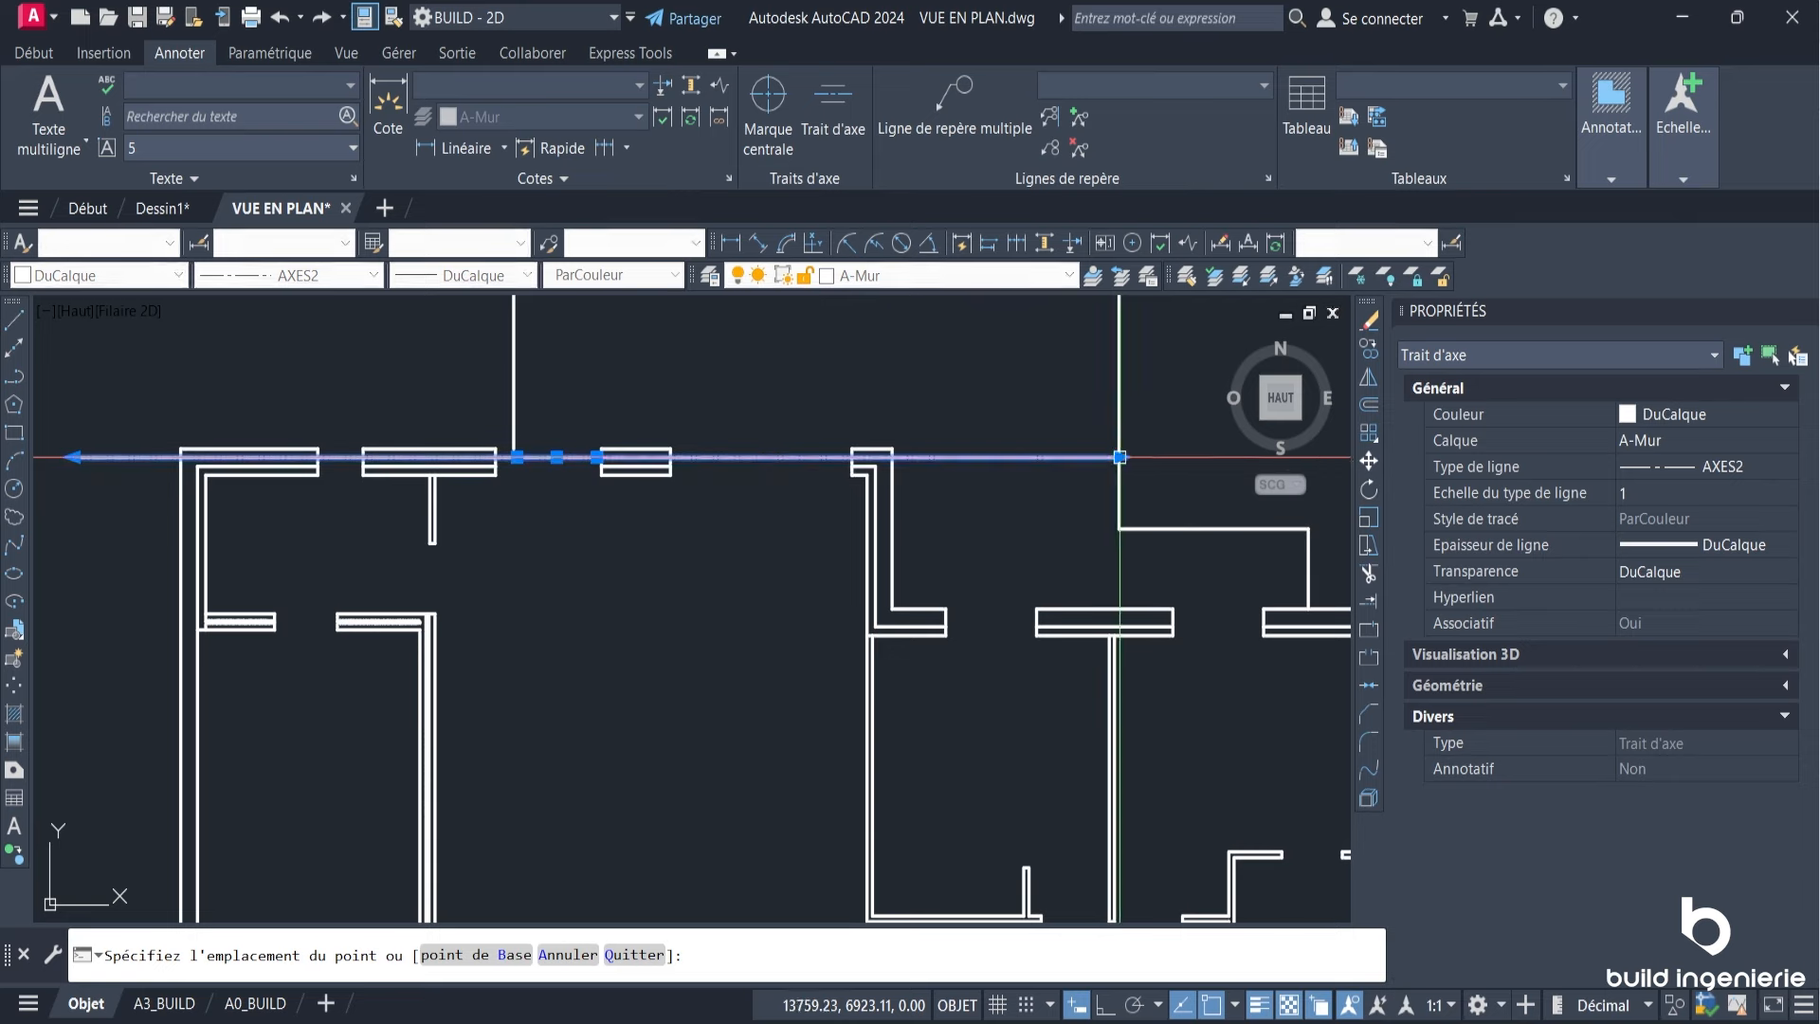
pyautogui.click(1175, 462)
pyautogui.scroll(3, 1175, 464)
pyautogui.press('Escape')
# Step: Select the extended centreline and examine how it runs through the upper wall segments across the plan
pyautogui.click(930, 433)
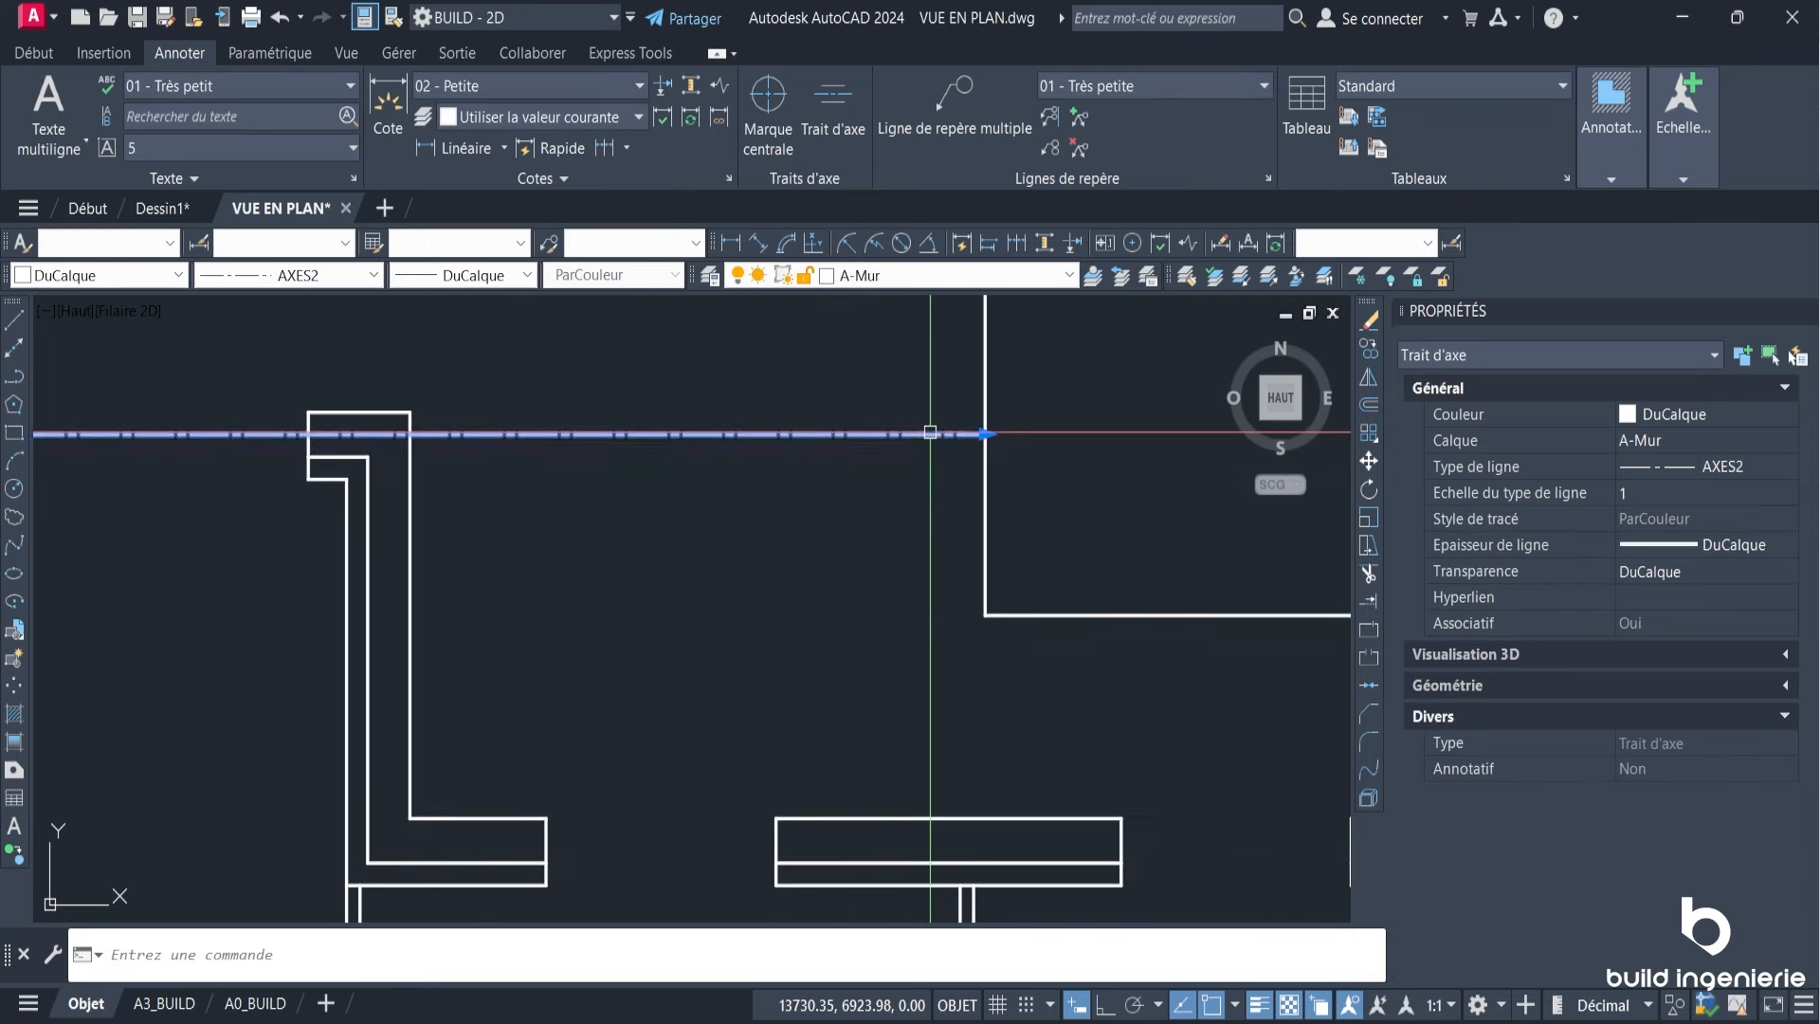
pyautogui.scroll(-2, 505, 435)
pyautogui.moveTo(166, 438); pyautogui.dragTo(418, 440, button='middle')
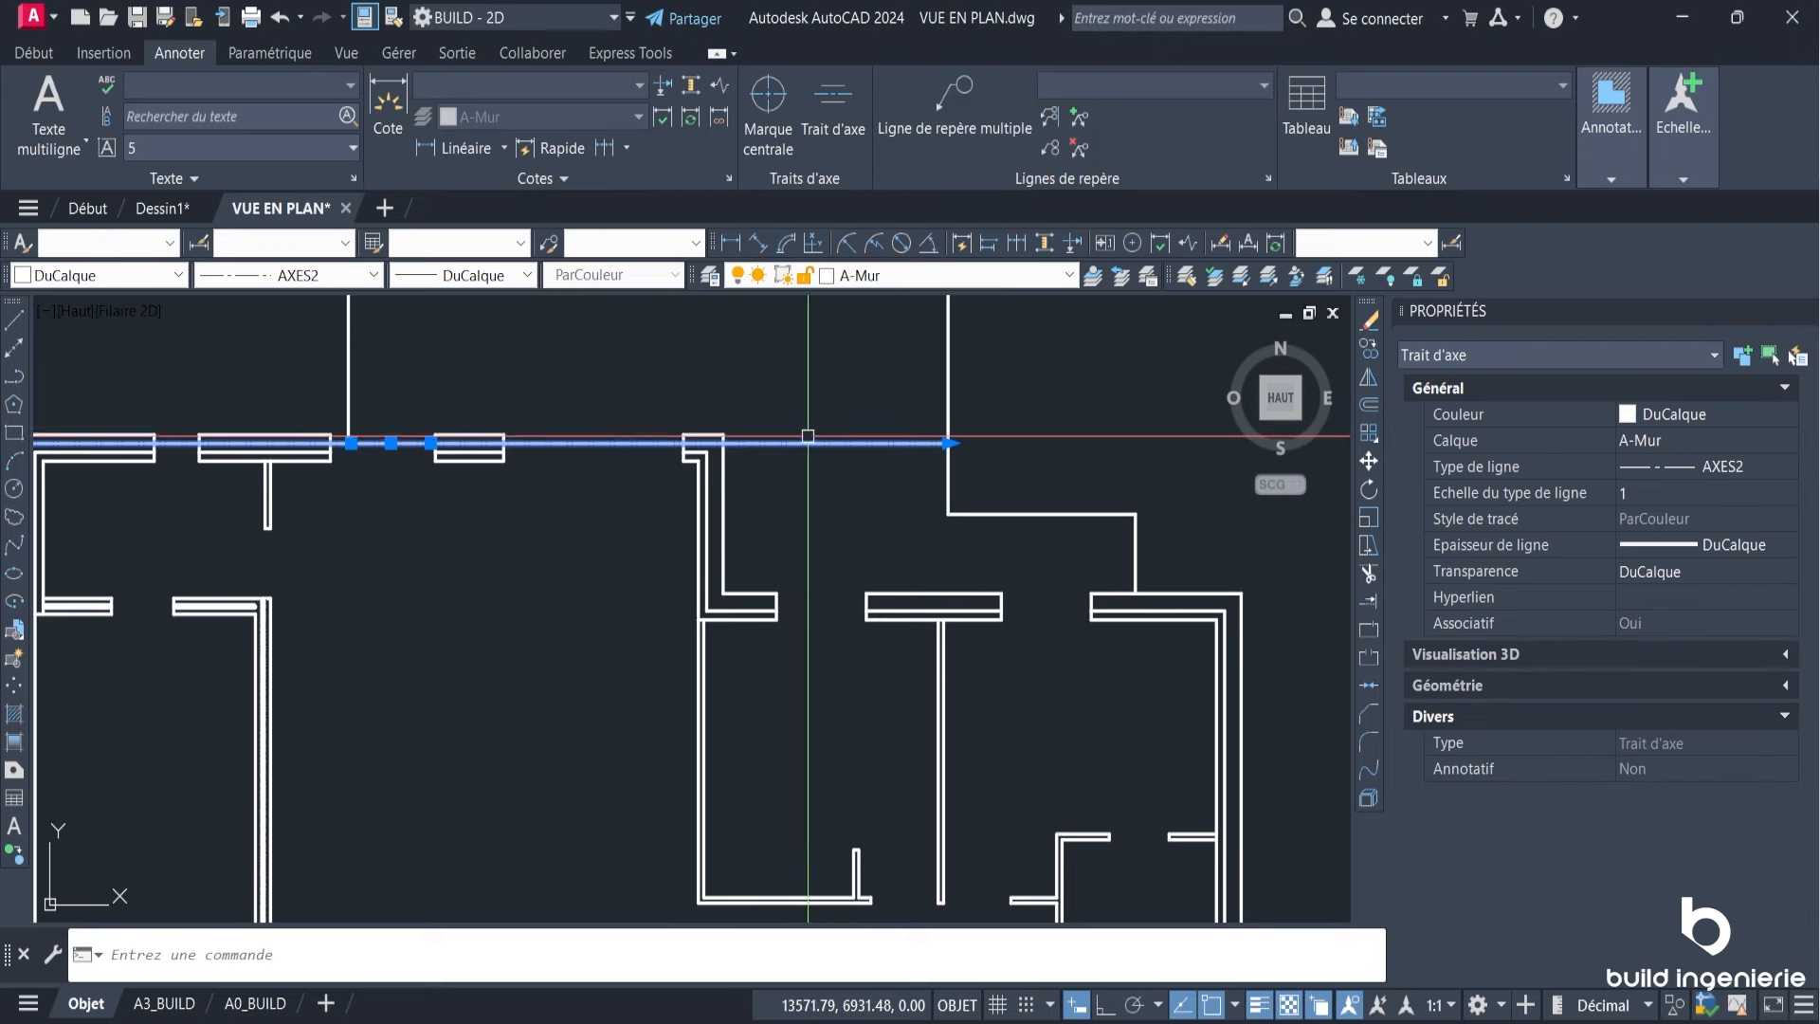
pyautogui.scroll(-3, 581, 439)
pyautogui.press('Escape')
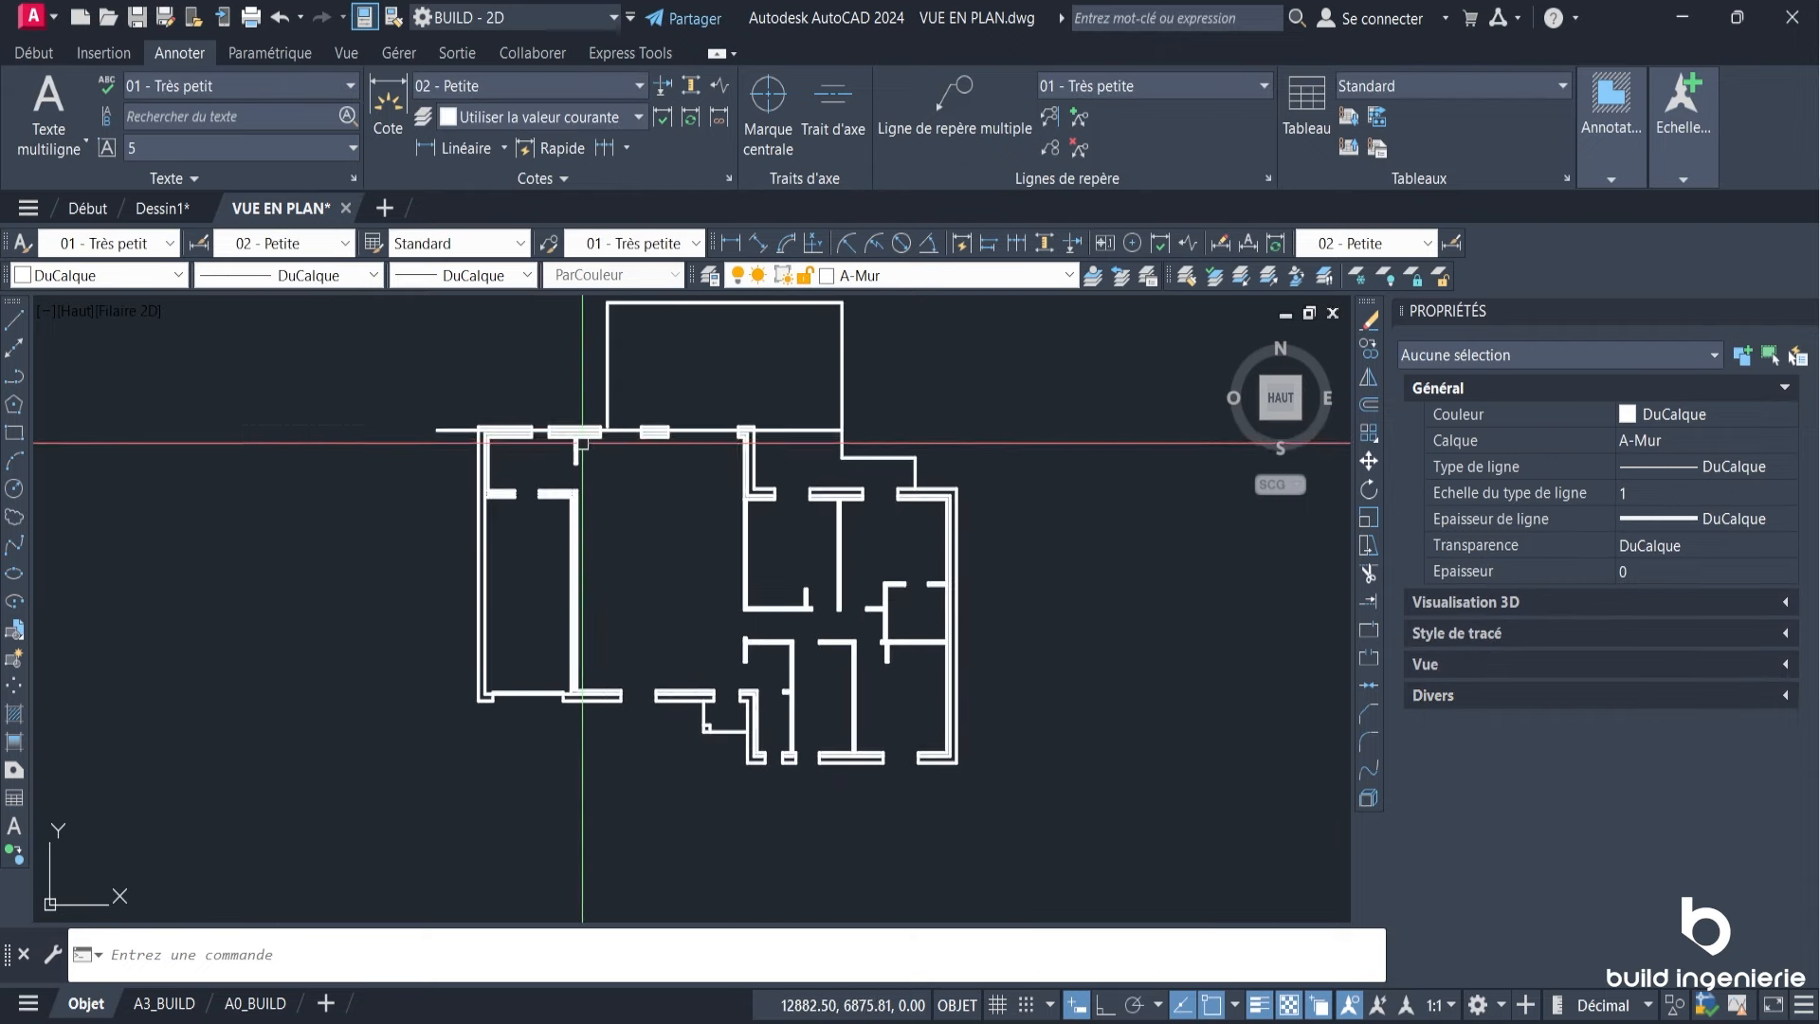
pyautogui.scroll(5, 606, 407)
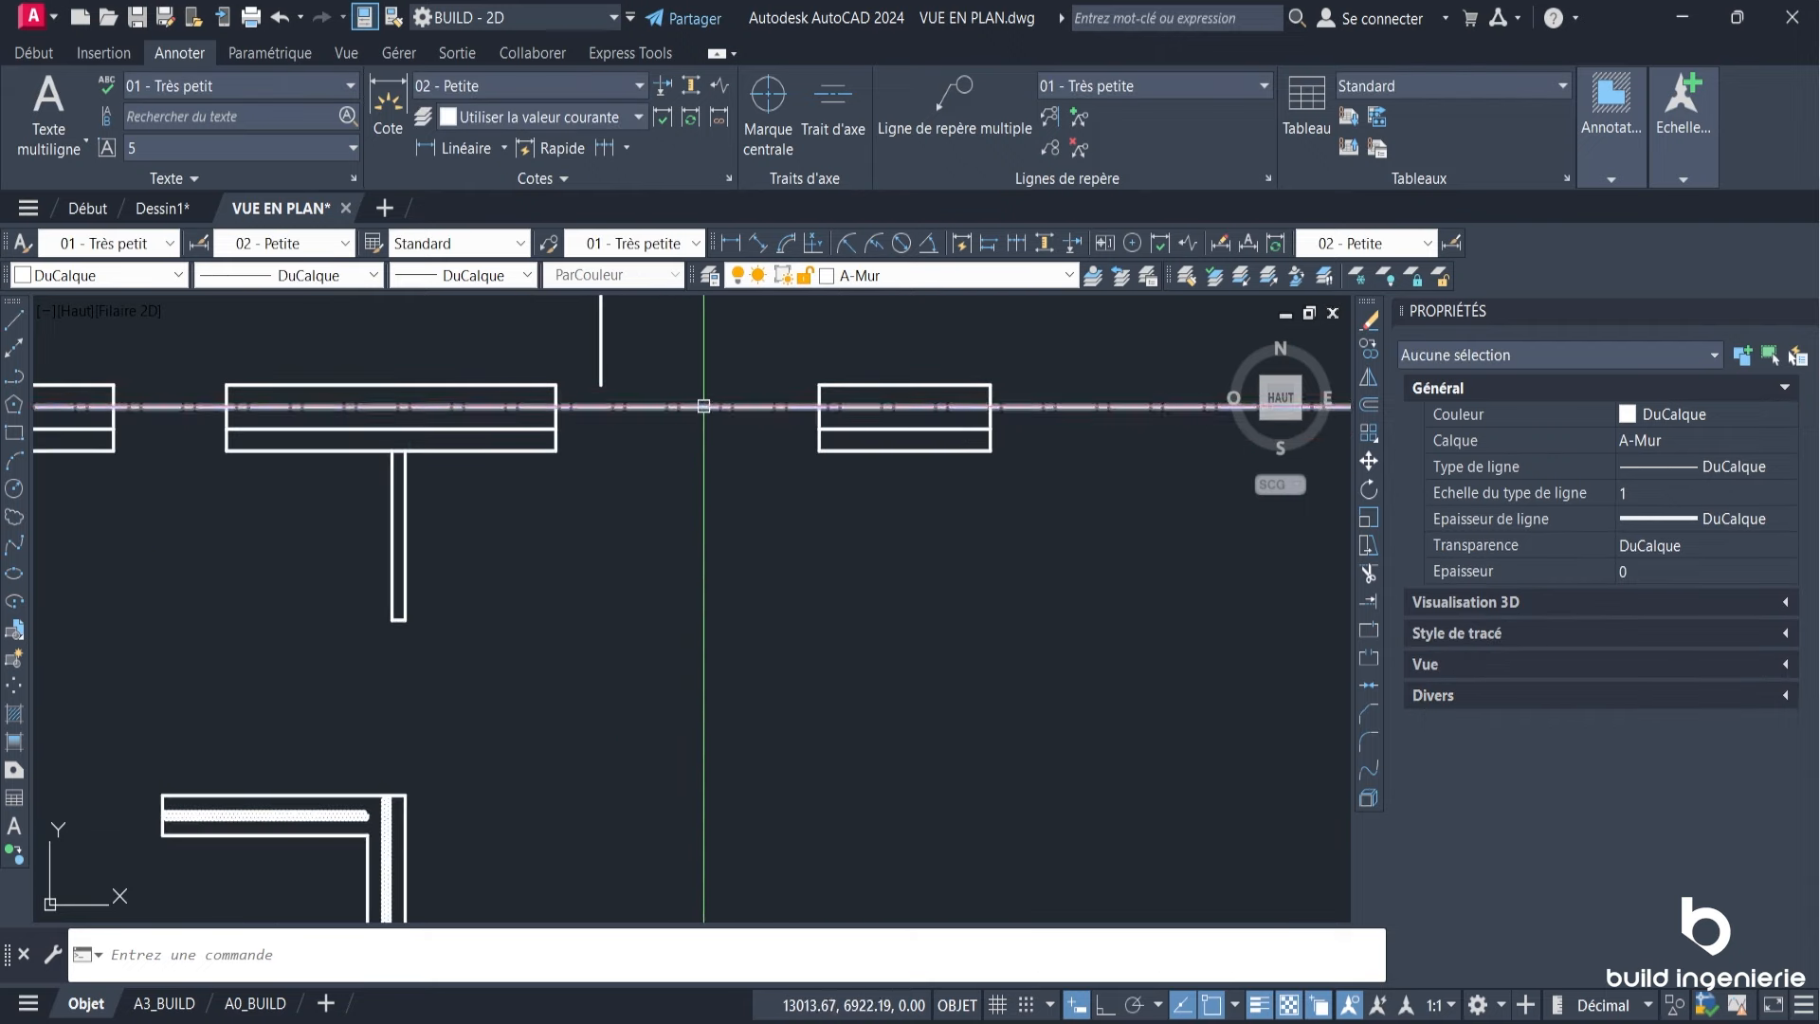
pyautogui.scroll(-5, 703, 408)
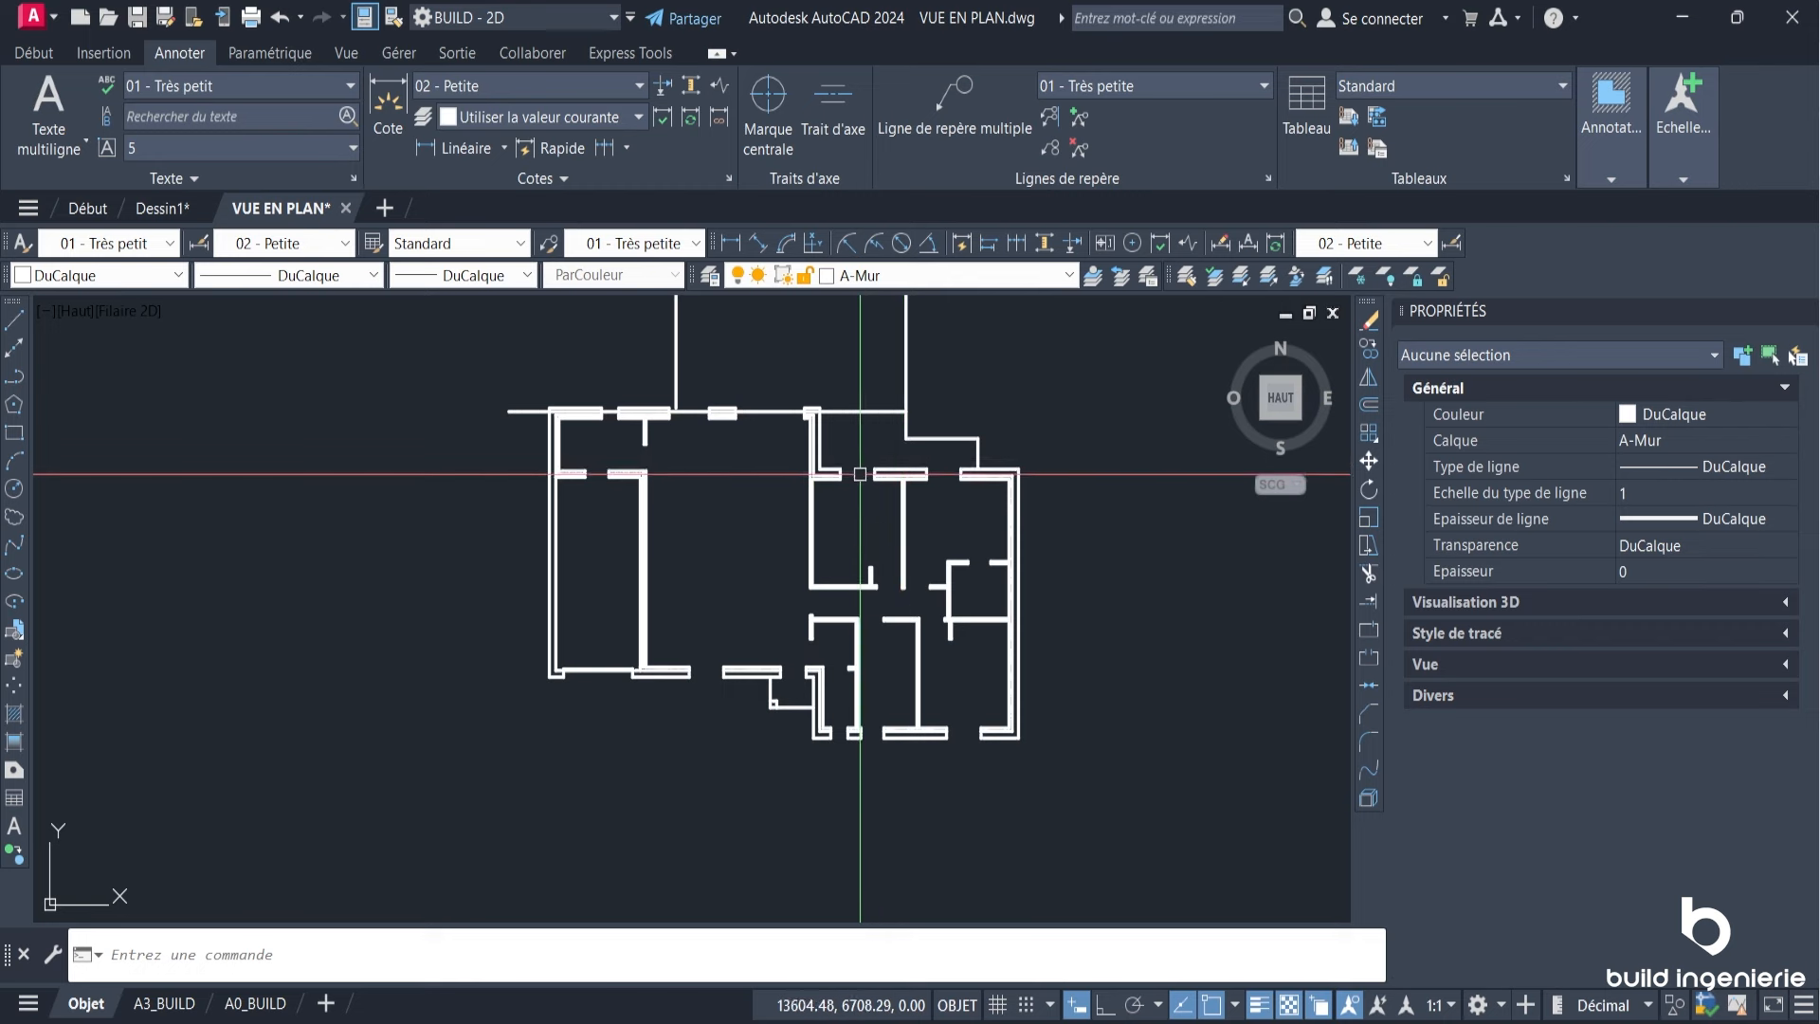
pyautogui.moveTo(813, 462)
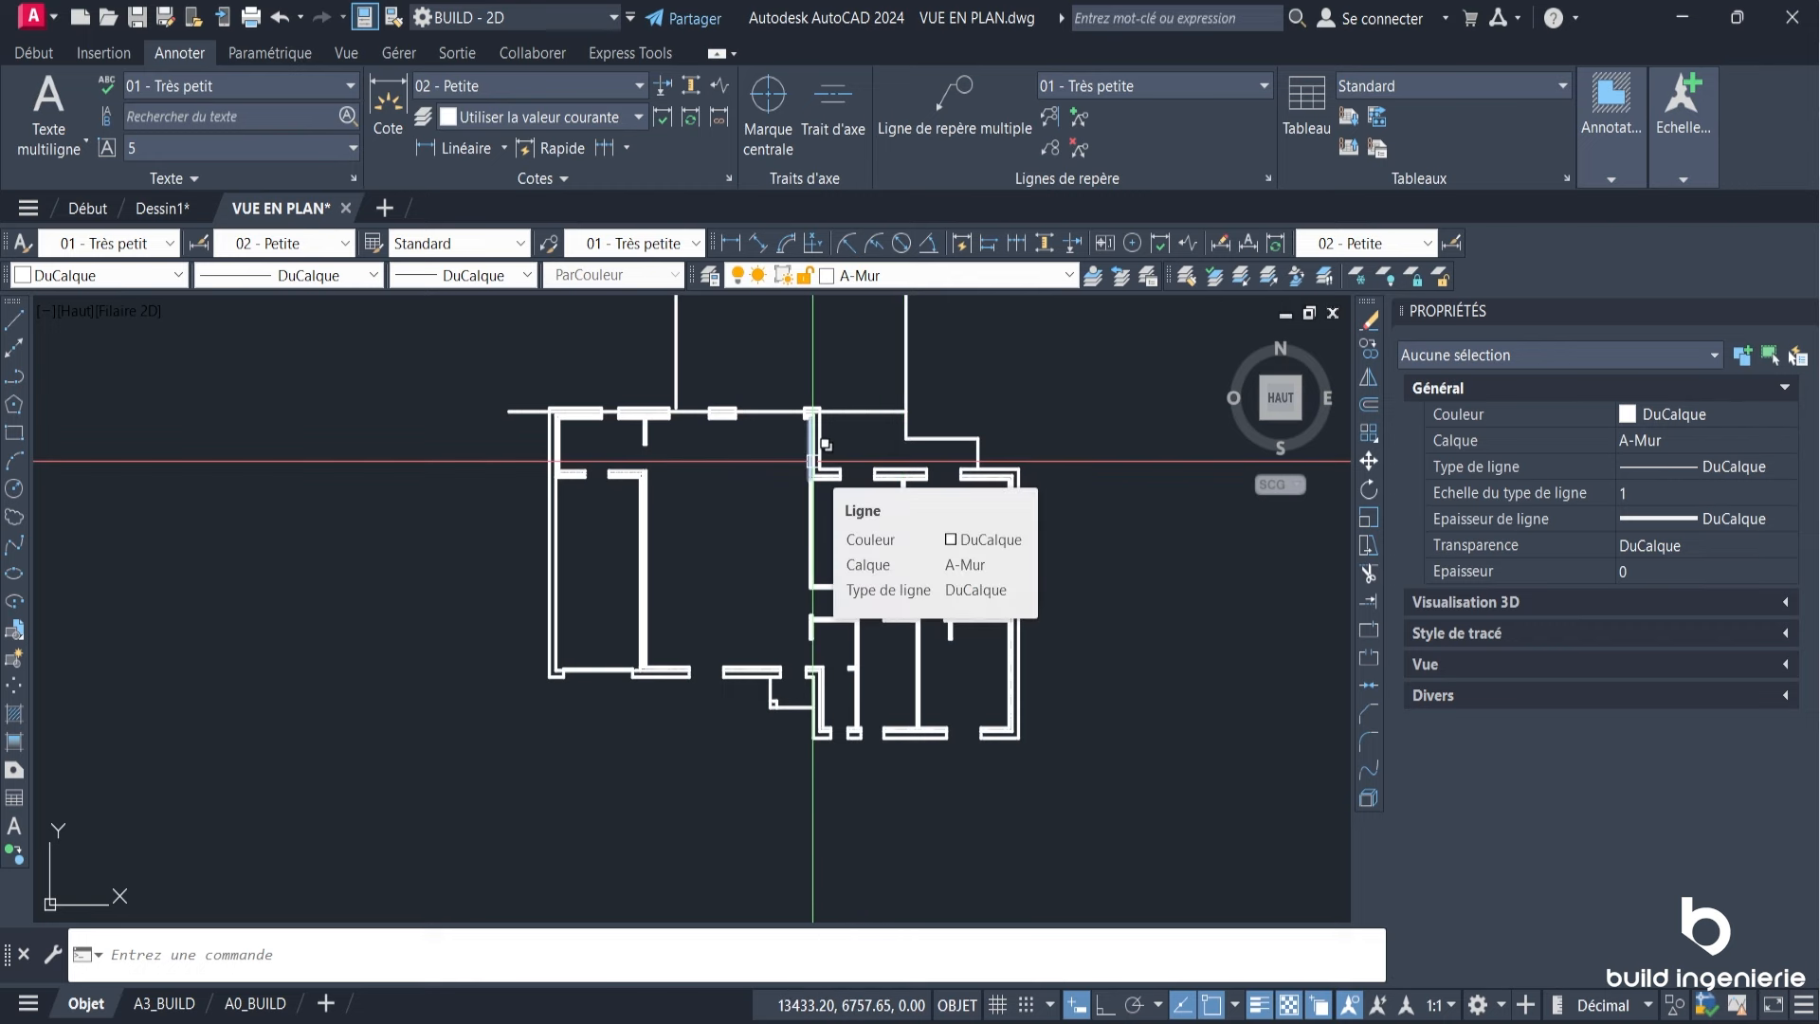